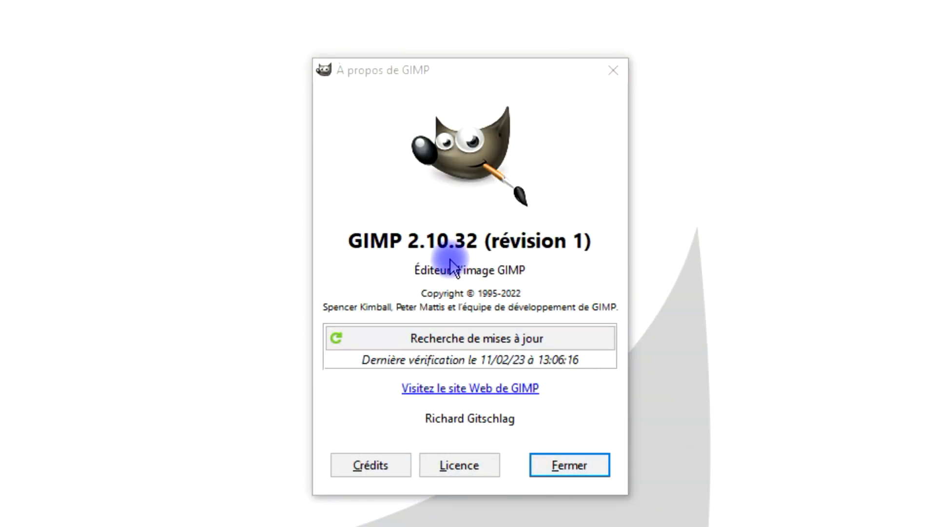
Step: Close the About GIMP (À propos de GIMP) box to leave the empty editor
{"action": "left_click", "coordinate": [565, 465]}
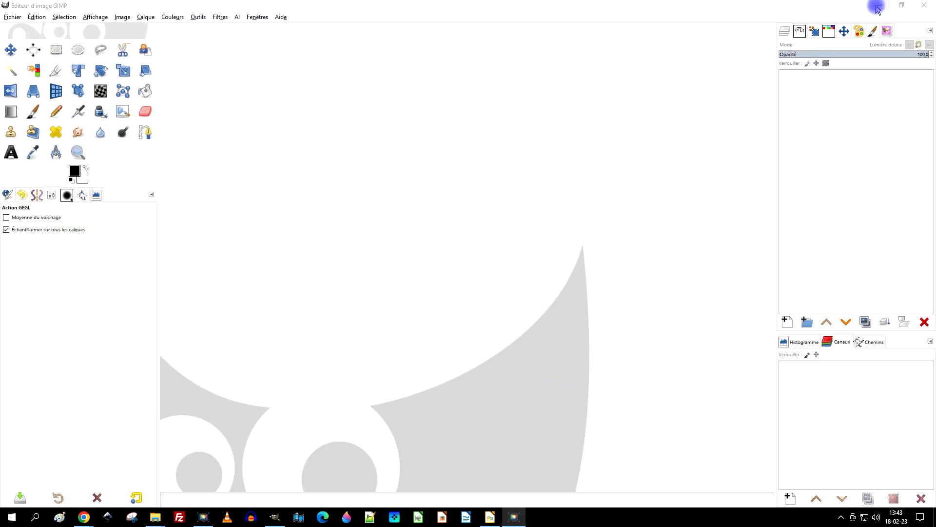
Step: Copy Pixabay's full-size 1920×1280 frosted snowy tree photo to the clipboard from Chrome
{"action": "left_click", "coordinate": [876, 7]}
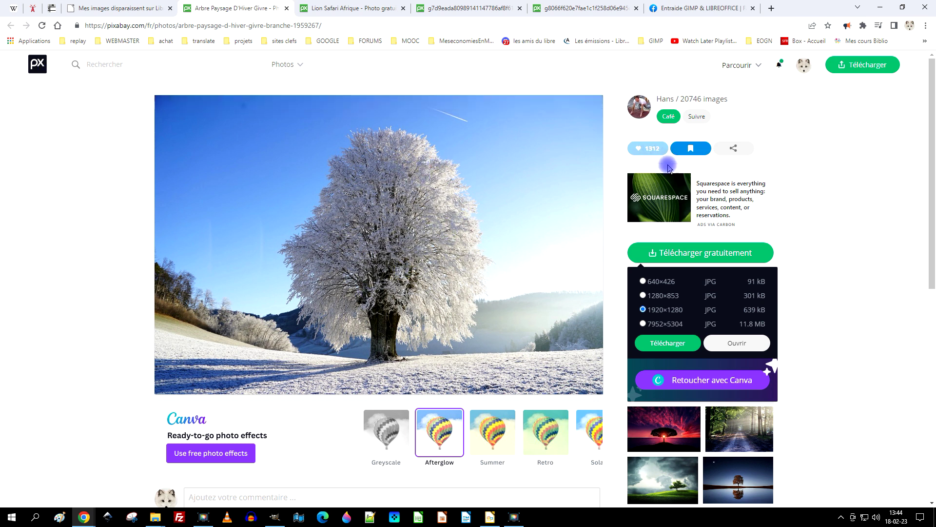
{"action": "left_click", "coordinate": [325, 7]}
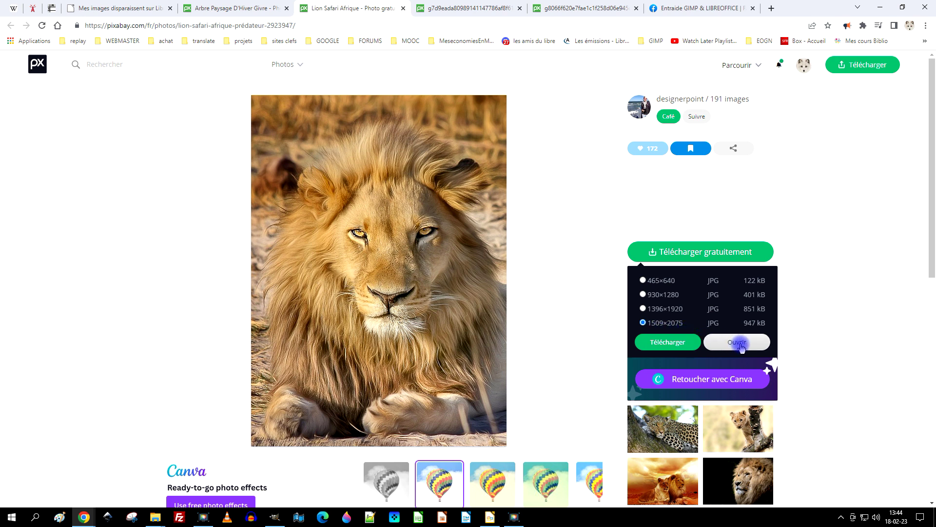
{"action": "key", "text": "ctrl+Page_Up"}
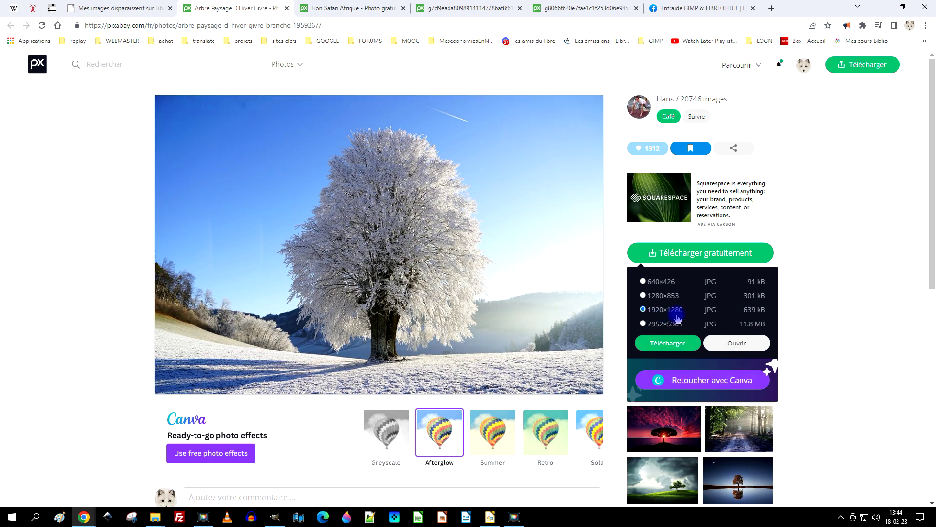
{"action": "left_click", "coordinate": [351, 8]}
{"action": "left_click", "coordinate": [441, 8]}
{"action": "right_click", "coordinate": [359, 137]}
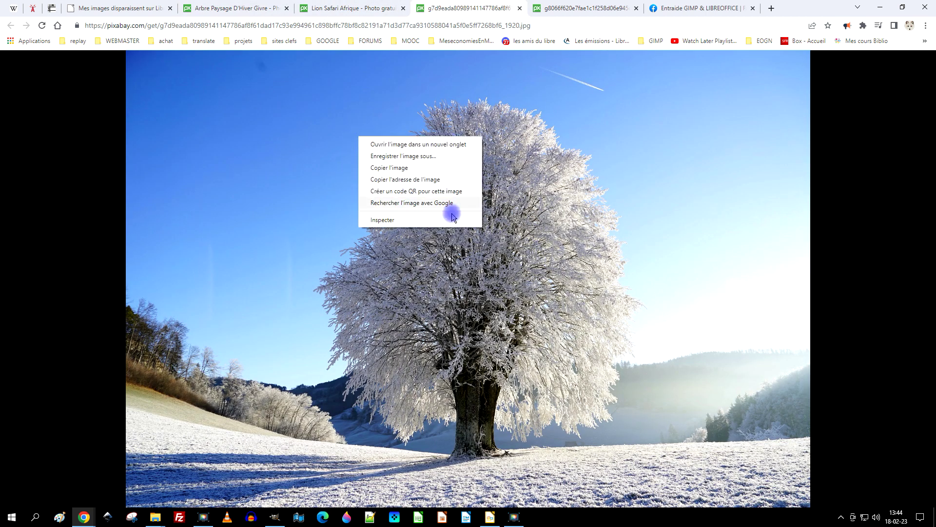
{"action": "left_click", "coordinate": [393, 168]}
Step: Paste the copied tree photo into GIMP as a new image
{"action": "left_click", "coordinate": [274, 517]}
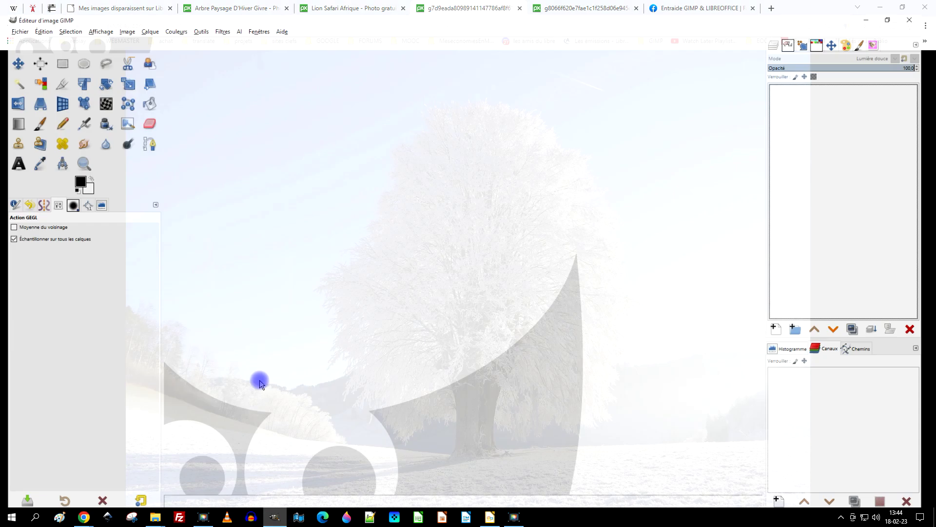
{"action": "left_click", "coordinate": [37, 17]}
{"action": "mouse_move", "coordinate": [57, 136]}
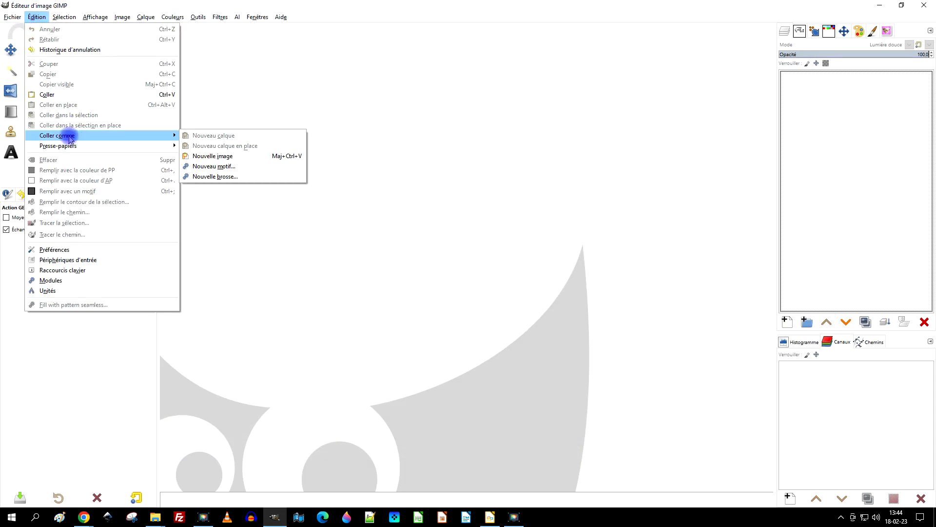
{"action": "left_click", "coordinate": [205, 155]}
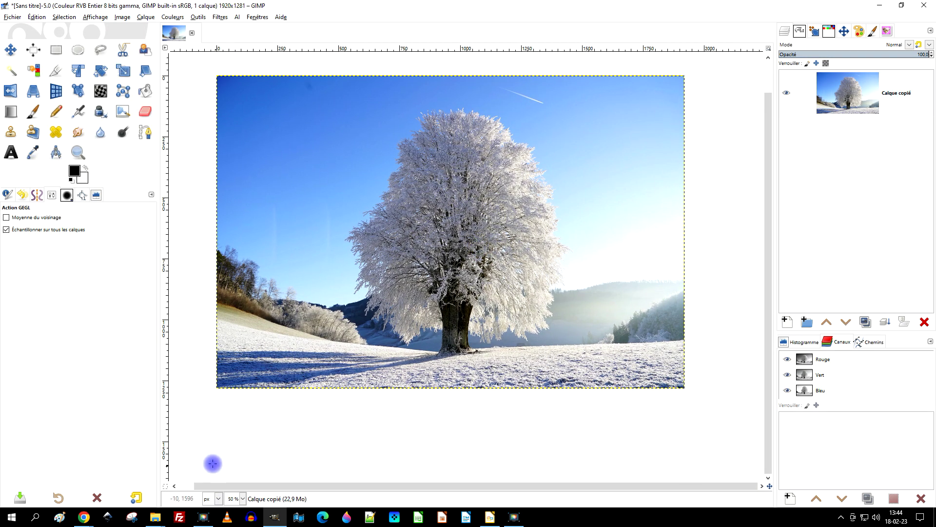
Step: Copy the full-size lion photo in Chrome and paste it as a new layer over the tree
{"action": "left_click", "coordinate": [880, 5]}
{"action": "left_click", "coordinate": [580, 8]}
{"action": "right_click", "coordinate": [420, 184]}
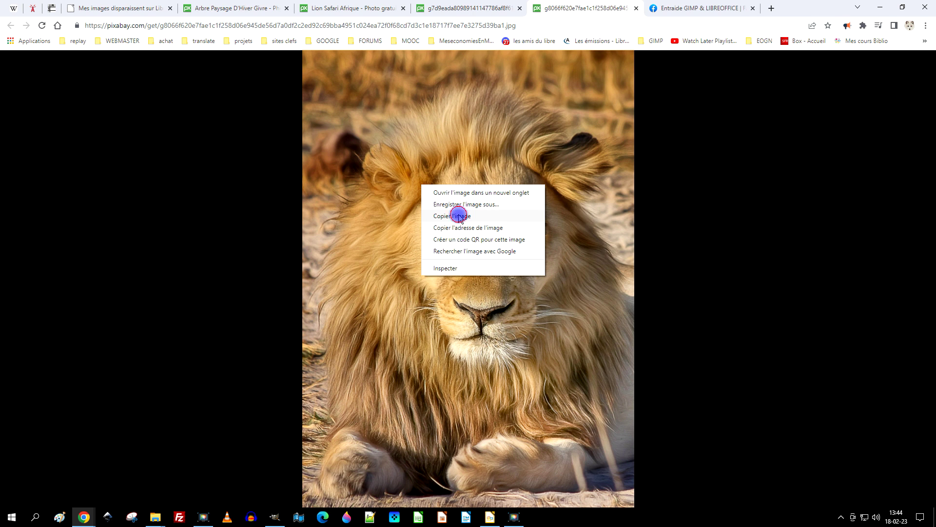
{"action": "left_click", "coordinate": [459, 216]}
{"action": "left_click", "coordinate": [275, 517]}
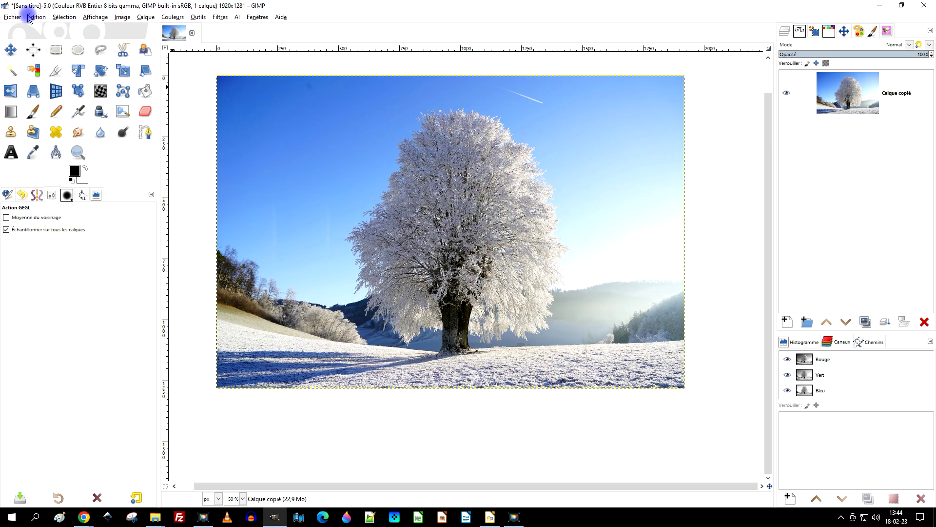
{"action": "left_click", "coordinate": [31, 17]}
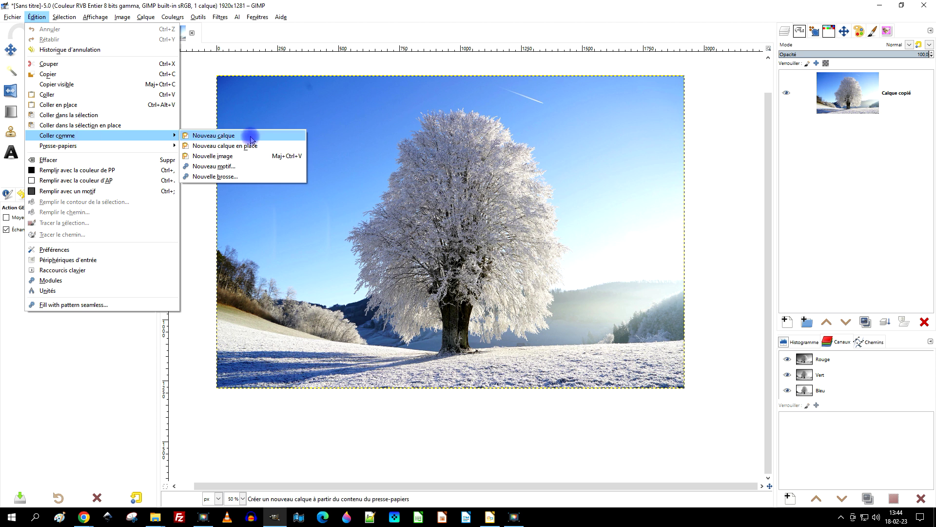
{"action": "left_click", "coordinate": [251, 138]}
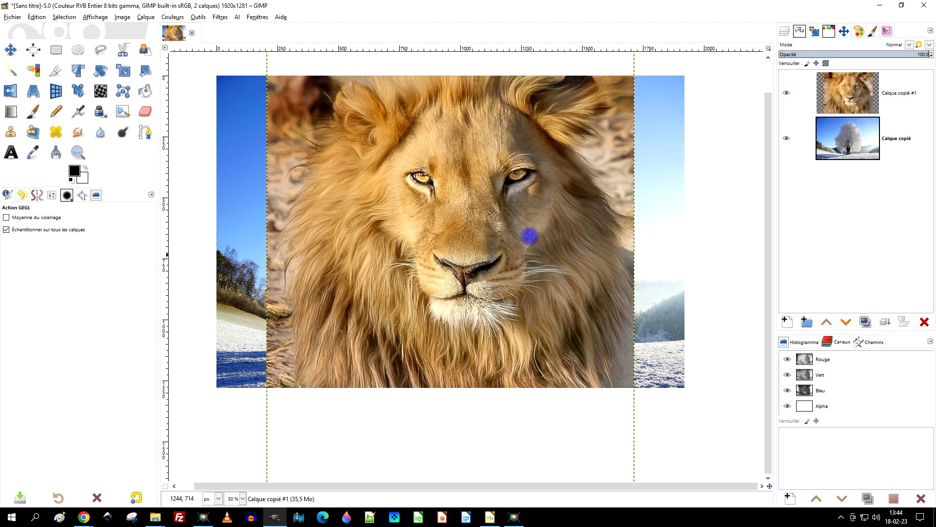
Step: Flip the lion layer horizontally and lower its opacity to 27.2
{"action": "left_click", "coordinate": [17, 95]}
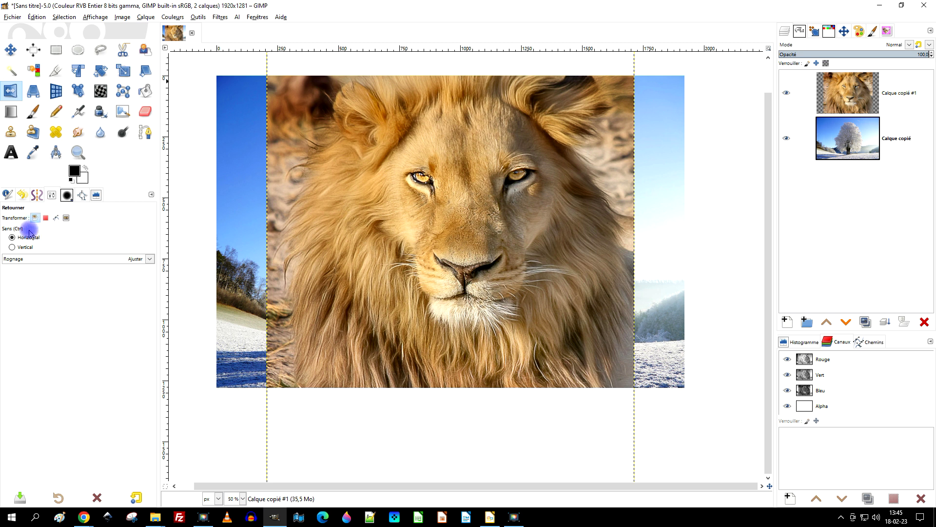
{"action": "left_click", "coordinate": [454, 207]}
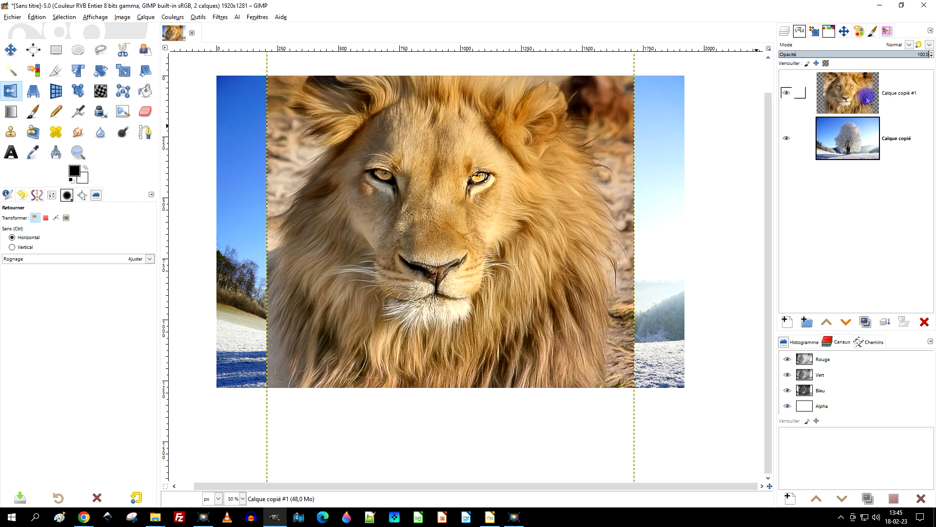
{"action": "left_click_drag", "start_coordinate": [865, 52], "coordinate": [821, 54]}
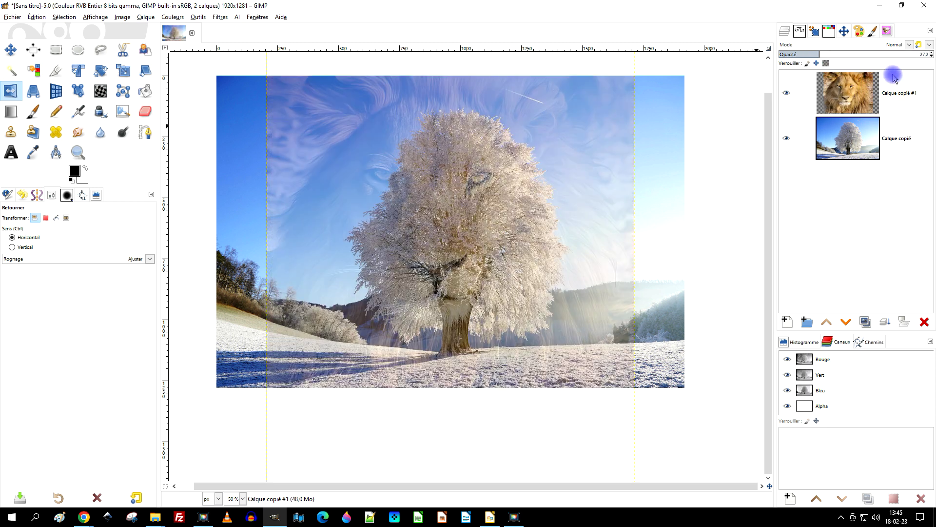
{"action": "left_click", "coordinate": [851, 90]}
Step: Rename the flipped layer to 'lion'
{"action": "double_click", "coordinate": [903, 92]}
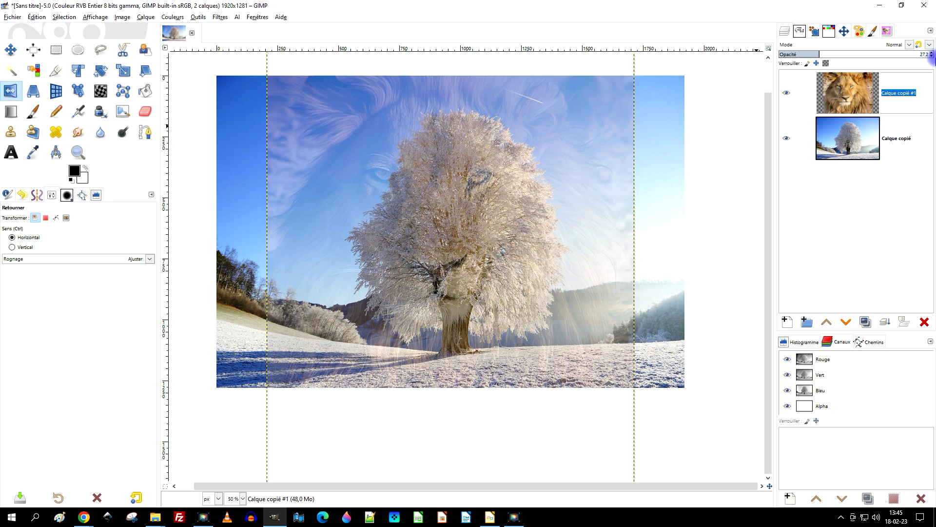
{"action": "key", "text": "BackSpace"}
{"action": "type", "text": "n"}
{"action": "key", "text": "Return"}
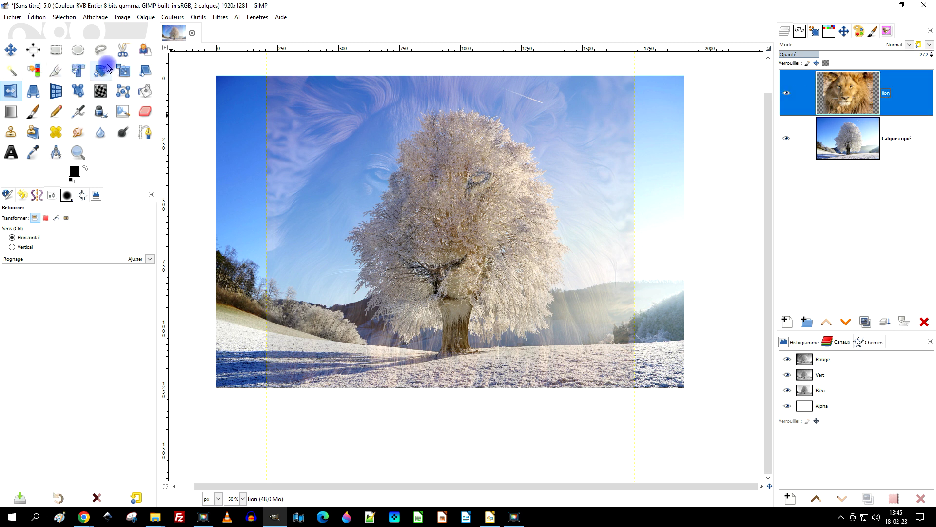
Step: Scale the faded lion layer to 735×1011 pixels and place it over the frosted tree crown
{"action": "left_click", "coordinate": [121, 71]}
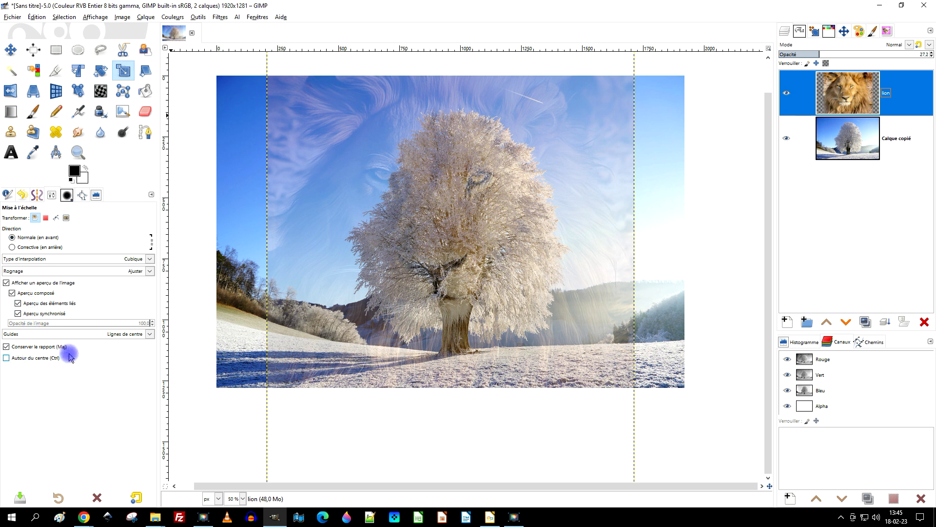
{"action": "left_click", "coordinate": [454, 228]}
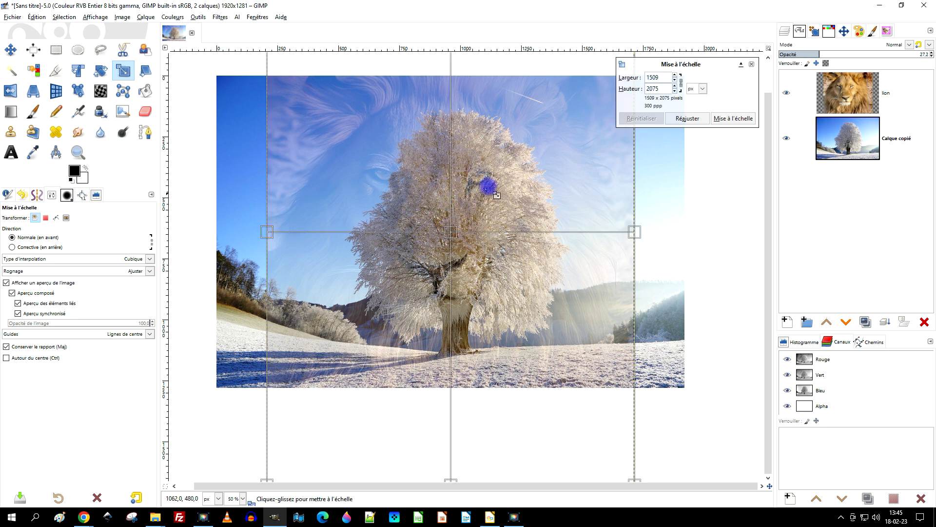
{"action": "mouse_move", "coordinate": [268, 232]}
{"action": "left_mouse_down"}
{"action": "mouse_move", "coordinate": [528, 234]}
{"action": "mouse_move", "coordinate": [469, 225]}
{"action": "left_mouse_up"}
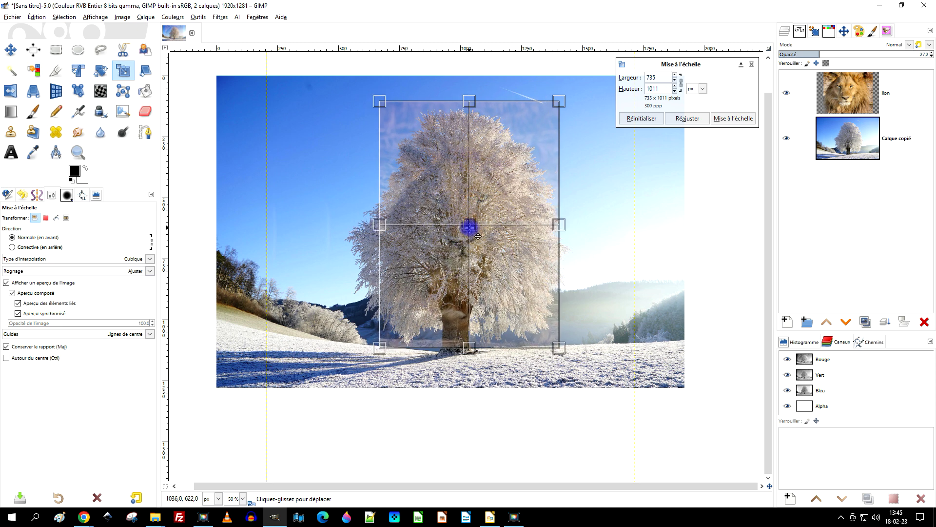
{"action": "scroll", "coordinate": [478, 236], "scroll_direction": "up", "scroll_amount": 1, "text": "ctrl"}
{"action": "scroll", "coordinate": [478, 234], "scroll_direction": "up", "scroll_amount": 1, "text": "ctrl"}
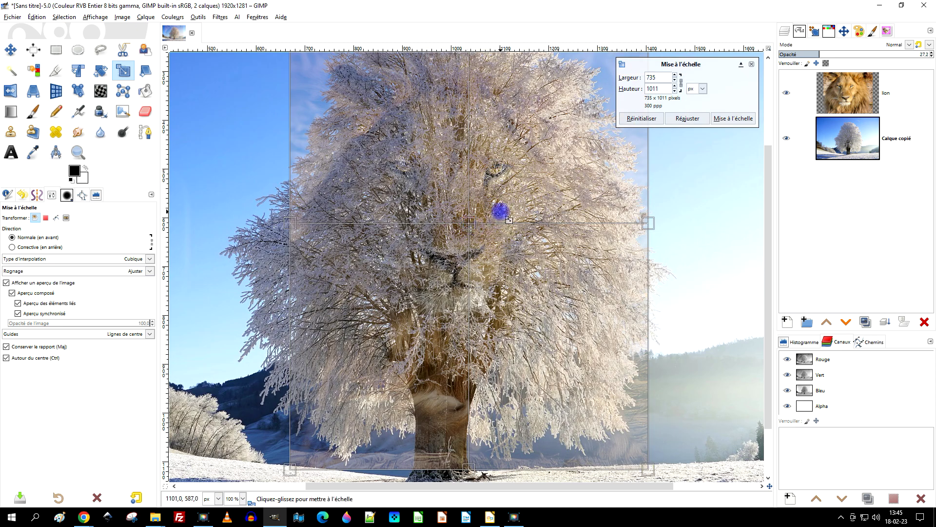
{"action": "scroll", "coordinate": [478, 233], "scroll_direction": "down", "scroll_amount": 1, "text": "ctrl"}
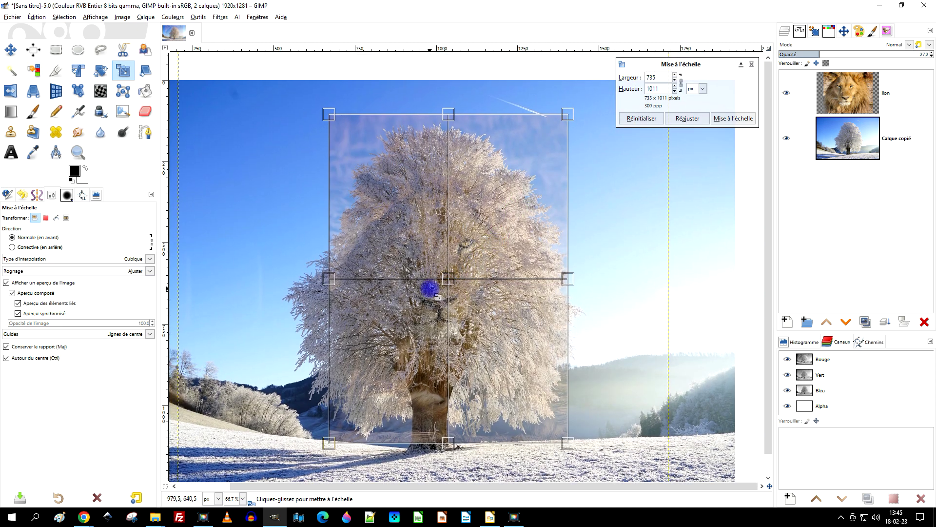
{"action": "scroll", "coordinate": [454, 286], "scroll_direction": "up", "scroll_amount": 1, "text": "ctrl"}
{"action": "mouse_move", "coordinate": [466, 283]}
{"action": "left_mouse_down"}
{"action": "mouse_move", "coordinate": [447, 295]}
{"action": "mouse_move", "coordinate": [474, 287]}
{"action": "mouse_move", "coordinate": [452, 320]}
{"action": "mouse_move", "coordinate": [439, 313]}
{"action": "mouse_move", "coordinate": [473, 318]}
{"action": "mouse_move", "coordinate": [449, 320]}
{"action": "left_mouse_up"}
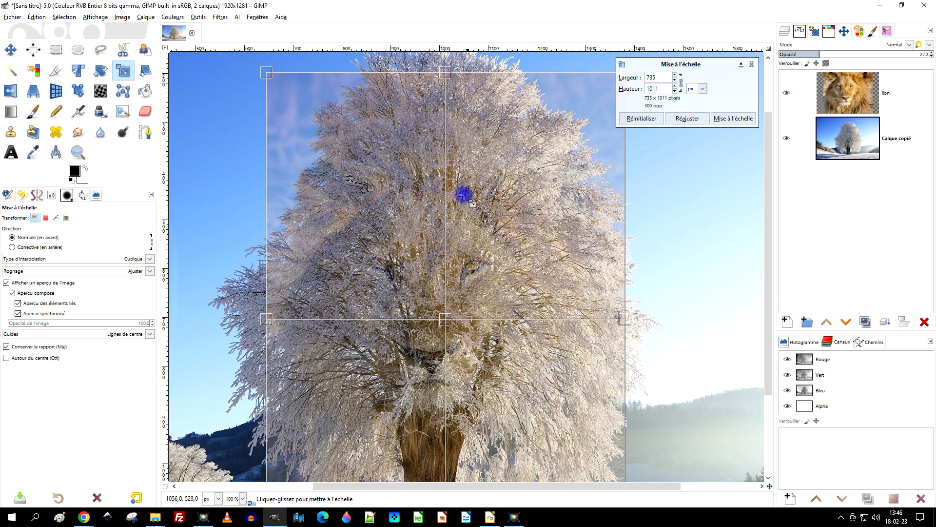
{"action": "left_click", "coordinate": [735, 118]}
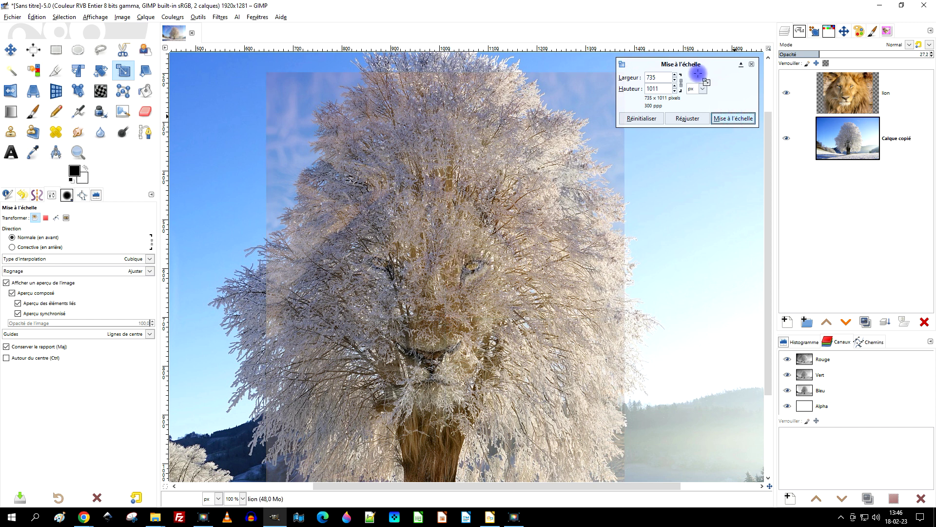
Step: Rename the background tree layer to 'original - arbre'
{"action": "double_click", "coordinate": [892, 138]}
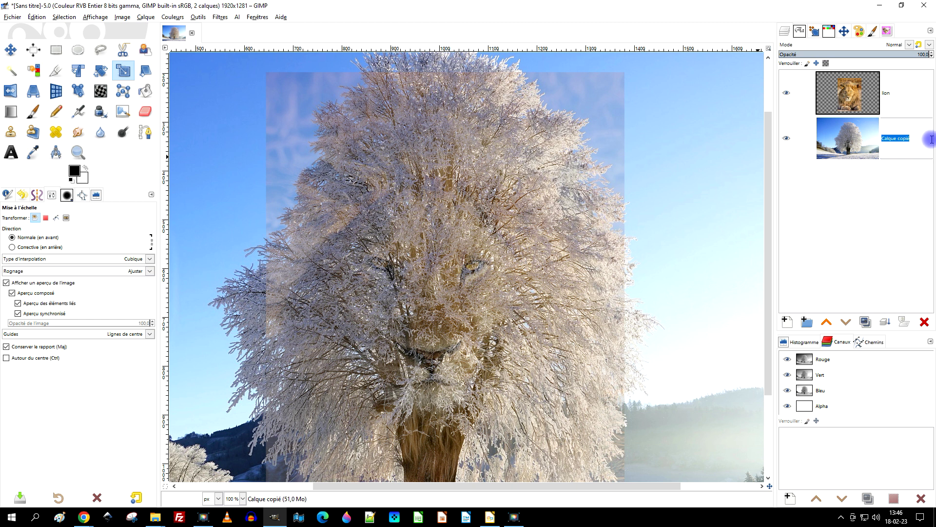
{"action": "type", "text": "original"}
{"action": "key", "text": "Return"}
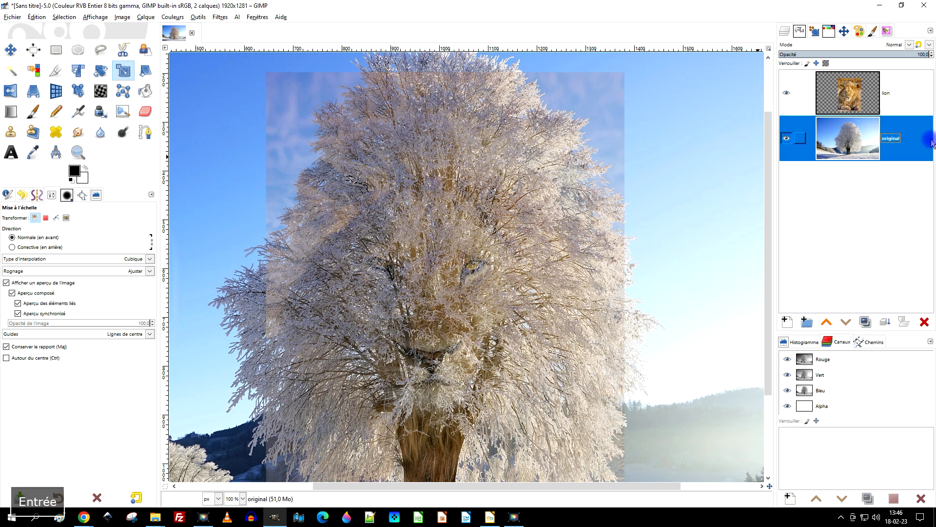
{"action": "left_click", "coordinate": [929, 122]}
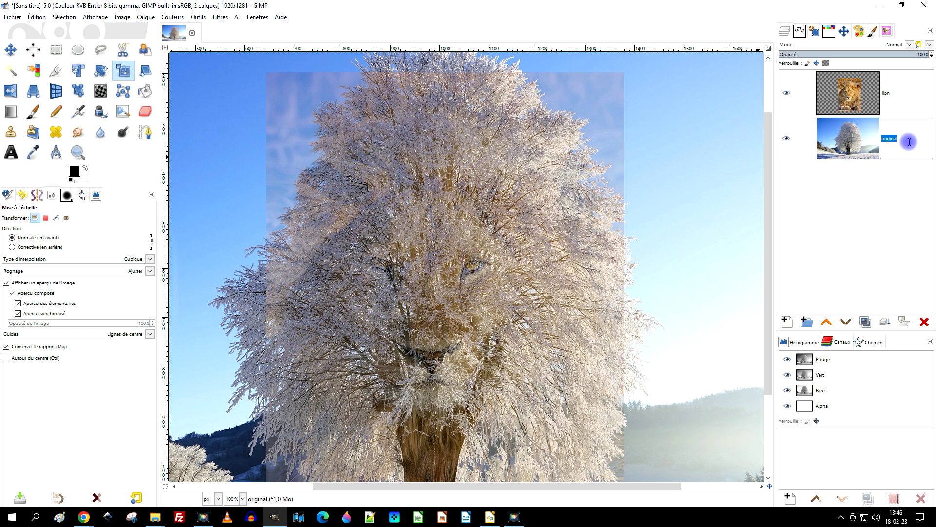
{"action": "type", "text": " - arb"}
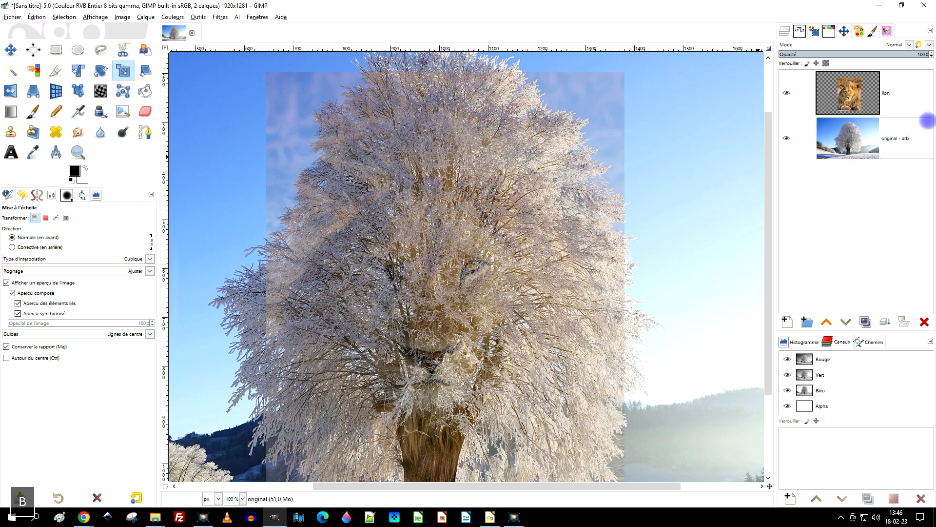
{"action": "type", "text": "re"}
{"action": "key", "text": "Return"}
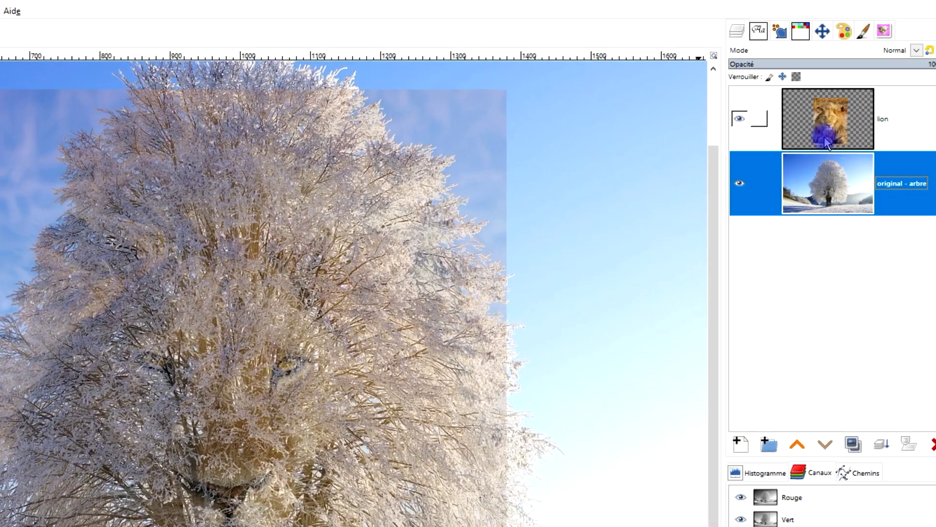
Step: Select the layers and bring up the lion layer's context menu
{"action": "left_click", "coordinate": [845, 134]}
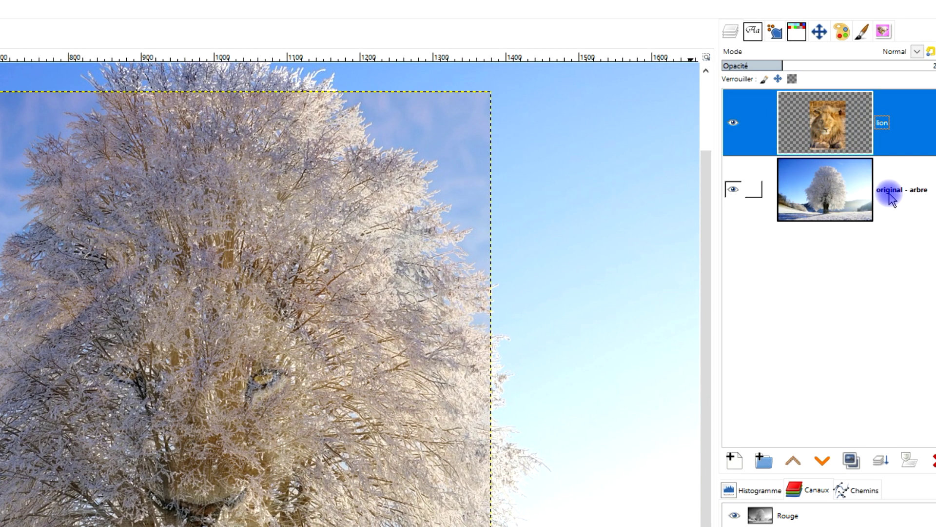
{"action": "left_click", "coordinate": [826, 199]}
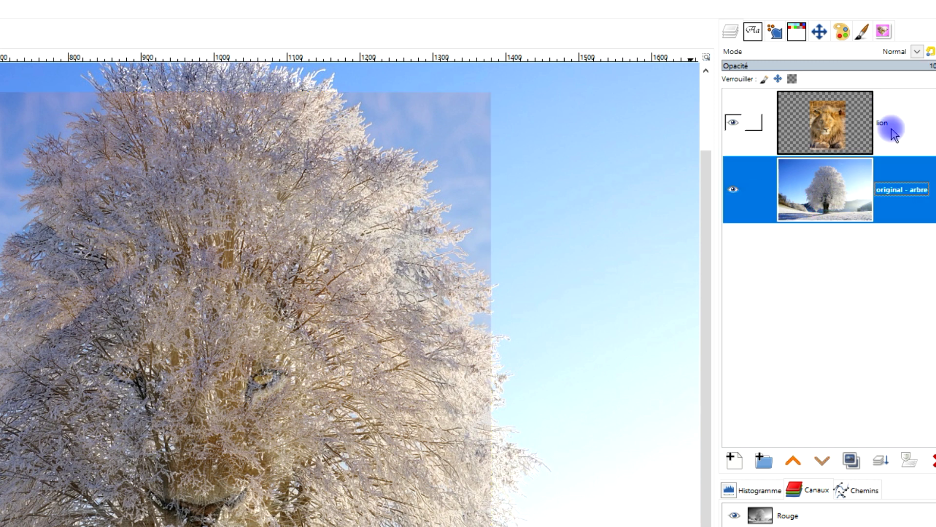
{"action": "right_click", "coordinate": [813, 124]}
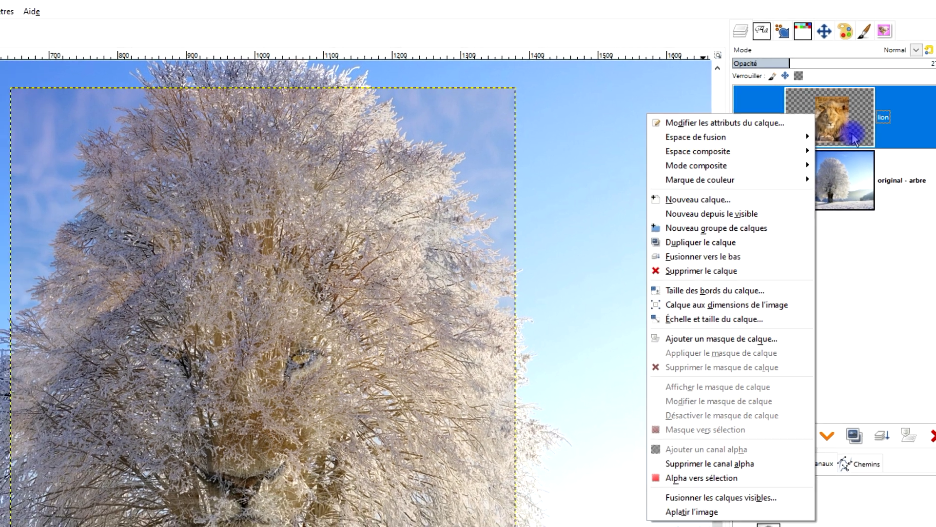
Step: Set the Eraser to the 2. Hardness 050 brush and restore the lion layer to 100 opacity
{"action": "left_click", "coordinate": [598, 180]}
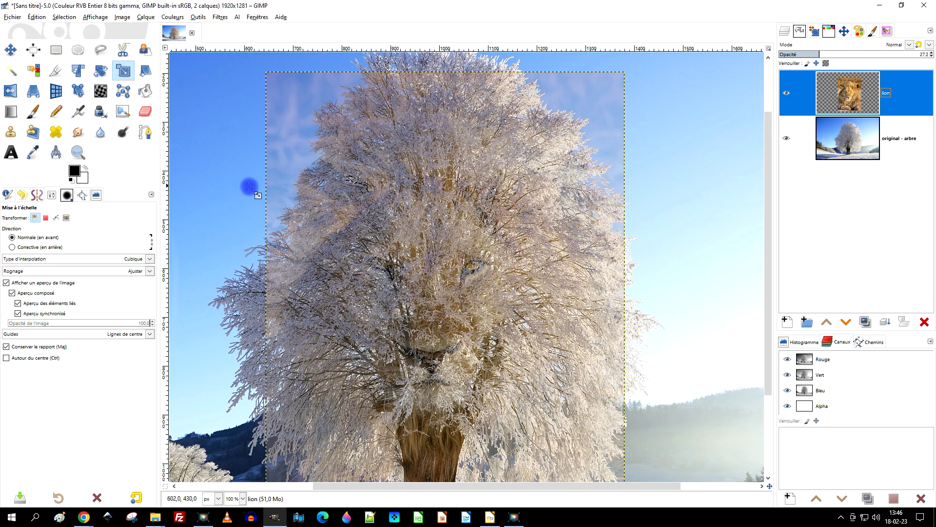
{"action": "left_click", "coordinate": [149, 113]}
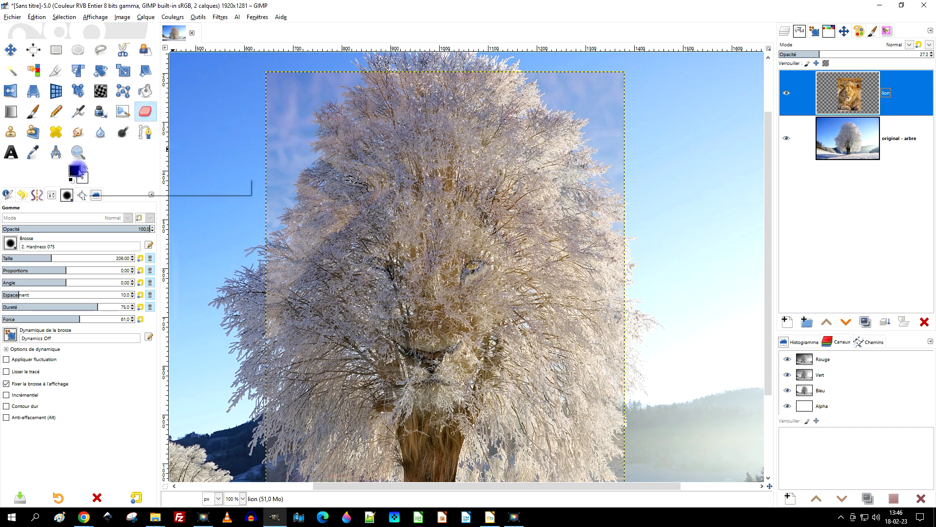
{"action": "left_click", "coordinate": [9, 245]}
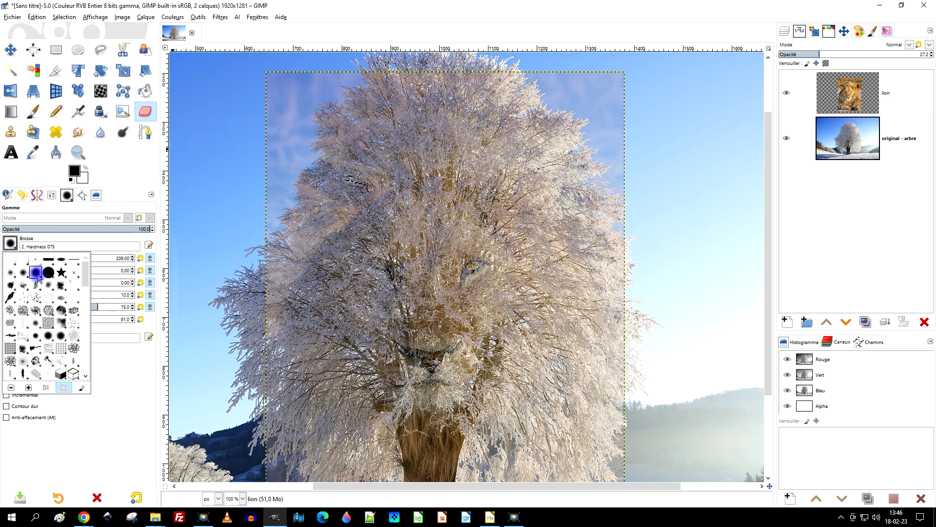
{"action": "double_click", "coordinate": [22, 274]}
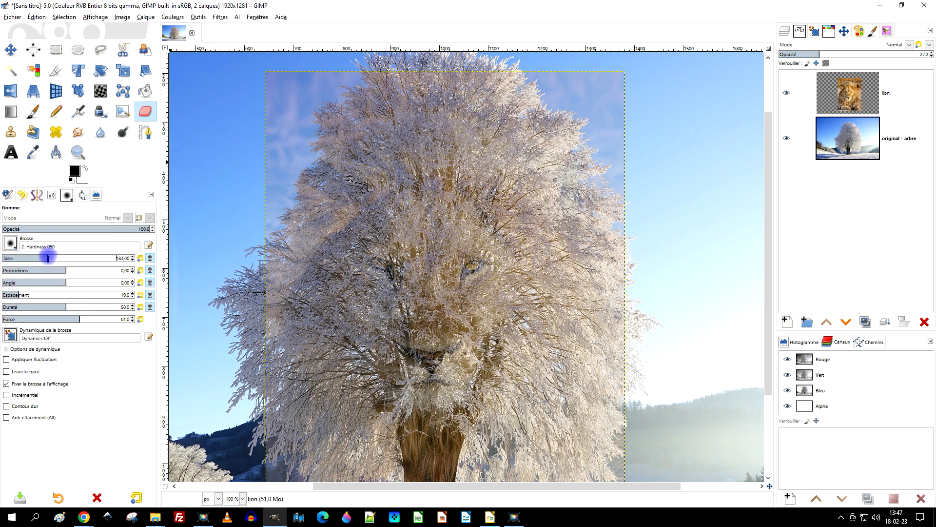
{"action": "left_click", "coordinate": [861, 96]}
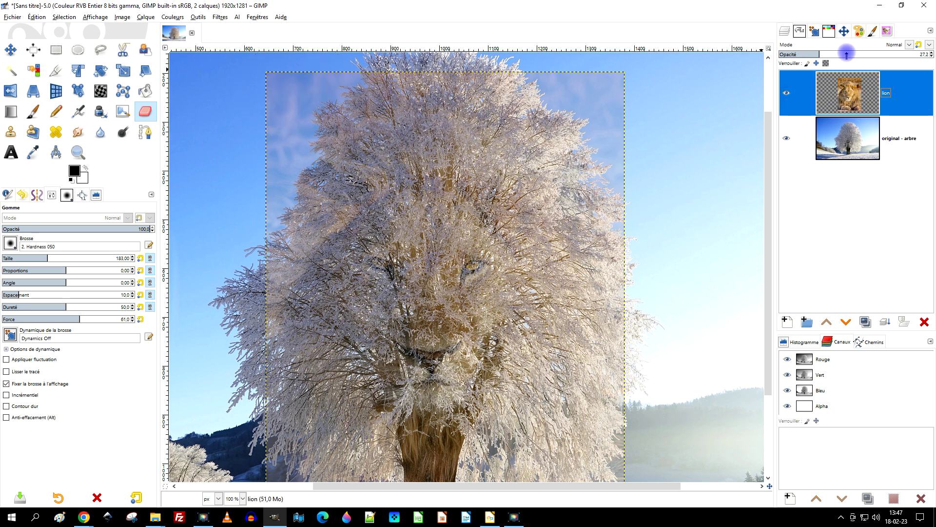
{"action": "left_click_drag", "start_coordinate": [846, 53], "coordinate": [929, 54]}
Step: Erase the lion's top edge, lower mane, paws and left mane so only the face remains
{"action": "mouse_move", "coordinate": [310, 91]}
{"action": "left_mouse_down"}
{"action": "mouse_move", "coordinate": [586, 129]}
{"action": "mouse_move", "coordinate": [342, 123]}
{"action": "mouse_move", "coordinate": [488, 152]}
{"action": "mouse_move", "coordinate": [596, 157]}
{"action": "mouse_move", "coordinate": [622, 245]}
{"action": "mouse_move", "coordinate": [589, 251]}
{"action": "mouse_move", "coordinate": [601, 259]}
{"action": "mouse_move", "coordinate": [566, 317]}
{"action": "mouse_move", "coordinate": [537, 418]}
{"action": "mouse_move", "coordinate": [598, 378]}
{"action": "left_mouse_up"}
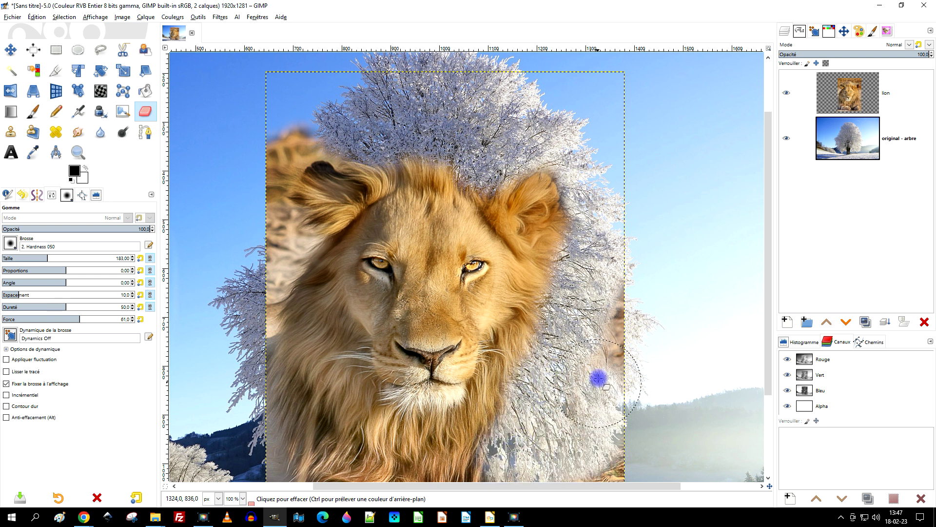
{"action": "scroll", "coordinate": [627, 345], "scroll_direction": "down", "scroll_amount": 5}
{"action": "mouse_move", "coordinate": [614, 272]}
{"action": "left_mouse_down"}
{"action": "mouse_move", "coordinate": [596, 356]}
{"action": "mouse_move", "coordinate": [516, 382]}
{"action": "mouse_move", "coordinate": [535, 349]}
{"action": "mouse_move", "coordinate": [486, 359]}
{"action": "mouse_move", "coordinate": [548, 314]}
{"action": "mouse_move", "coordinate": [477, 308]}
{"action": "mouse_move", "coordinate": [500, 295]}
{"action": "mouse_move", "coordinate": [428, 309]}
{"action": "mouse_move", "coordinate": [366, 290]}
{"action": "mouse_move", "coordinate": [340, 236]}
{"action": "mouse_move", "coordinate": [327, 338]}
{"action": "mouse_move", "coordinate": [285, 259]}
{"action": "mouse_move", "coordinate": [267, 194]}
{"action": "mouse_move", "coordinate": [317, 144]}
{"action": "left_mouse_up"}
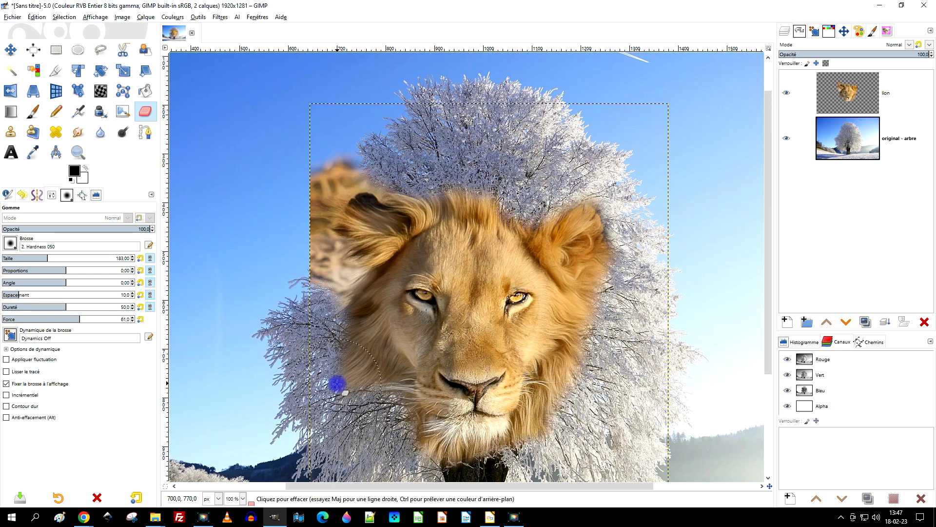
{"action": "mouse_move", "coordinate": [335, 383]}
{"action": "left_mouse_down"}
{"action": "mouse_move", "coordinate": [314, 317]}
{"action": "mouse_move", "coordinate": [309, 232]}
{"action": "mouse_move", "coordinate": [356, 151]}
{"action": "mouse_move", "coordinate": [328, 171]}
{"action": "mouse_move", "coordinate": [302, 240]}
{"action": "mouse_move", "coordinate": [324, 289]}
{"action": "mouse_move", "coordinate": [340, 289]}
{"action": "mouse_move", "coordinate": [314, 320]}
{"action": "mouse_move", "coordinate": [502, 159]}
{"action": "mouse_move", "coordinate": [413, 170]}
{"action": "mouse_move", "coordinate": [335, 203]}
{"action": "mouse_move", "coordinate": [312, 277]}
{"action": "mouse_move", "coordinate": [344, 203]}
{"action": "mouse_move", "coordinate": [325, 284]}
{"action": "left_mouse_up"}
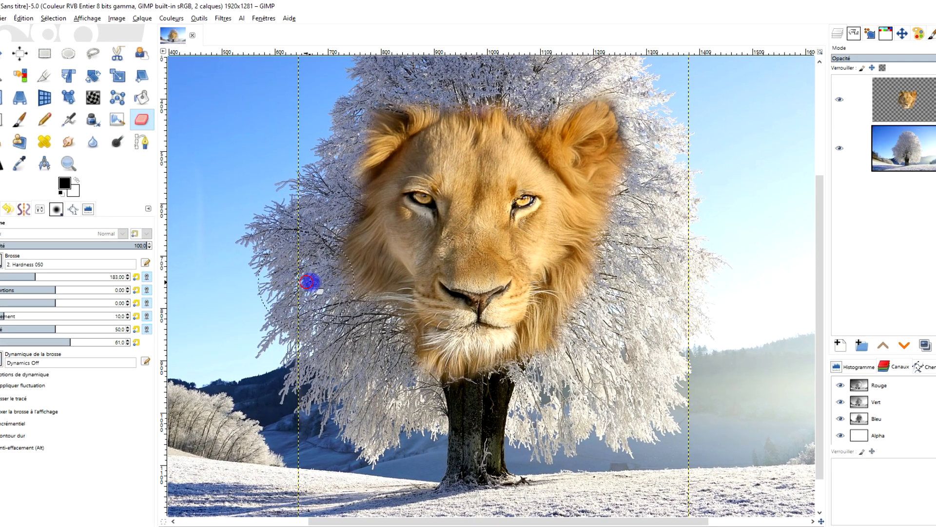
{"action": "mouse_move", "coordinate": [307, 281]}
{"action": "left_mouse_down"}
{"action": "mouse_move", "coordinate": [335, 272]}
{"action": "mouse_move", "coordinate": [328, 255]}
{"action": "mouse_move", "coordinate": [324, 288]}
{"action": "left_mouse_up"}
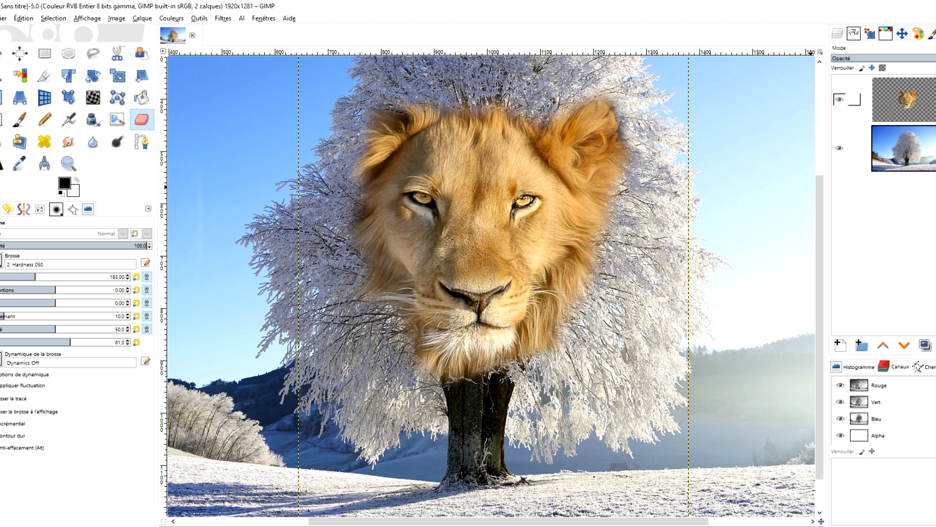
{"action": "left_click", "coordinate": [613, 38]}
{"action": "left_click", "coordinate": [199, 18]}
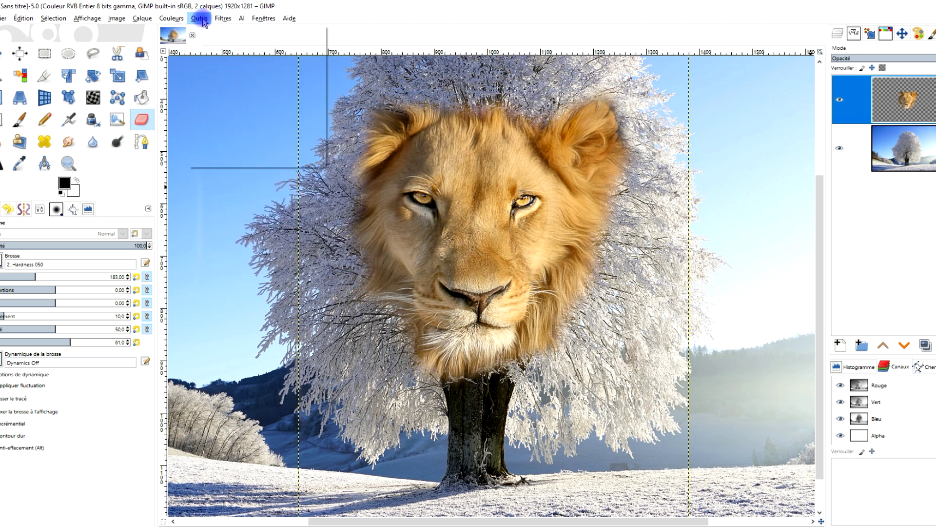
Step: Desaturate the lion layer in Luminosité (TSL) mode and resize it to the image size
{"action": "left_click", "coordinate": [171, 18]}
{"action": "mouse_move", "coordinate": [212, 204]}
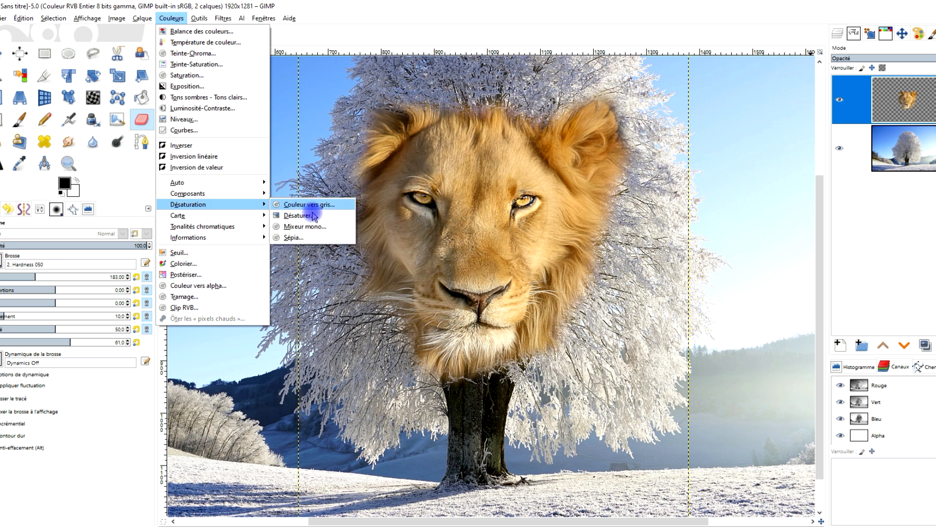
{"action": "left_click", "coordinate": [309, 212]}
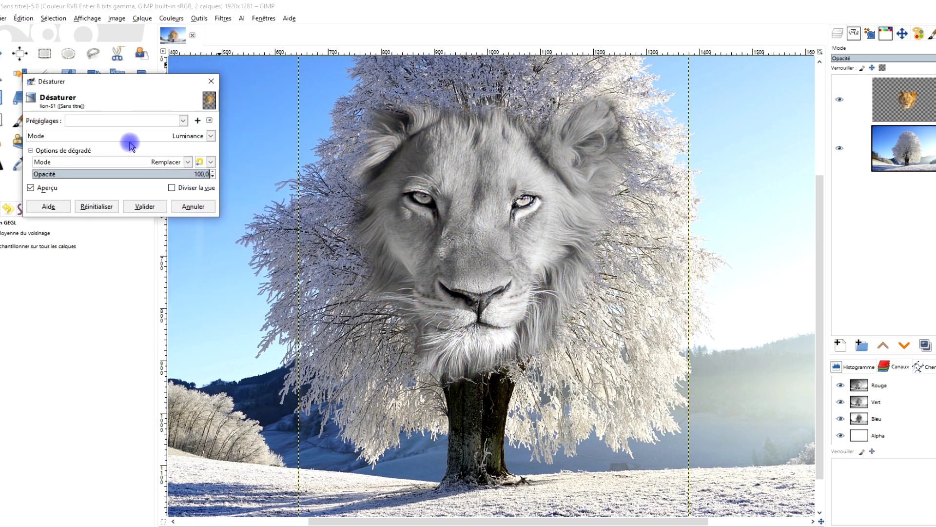
{"action": "left_click", "coordinate": [144, 137]}
{"action": "left_click", "coordinate": [119, 179]}
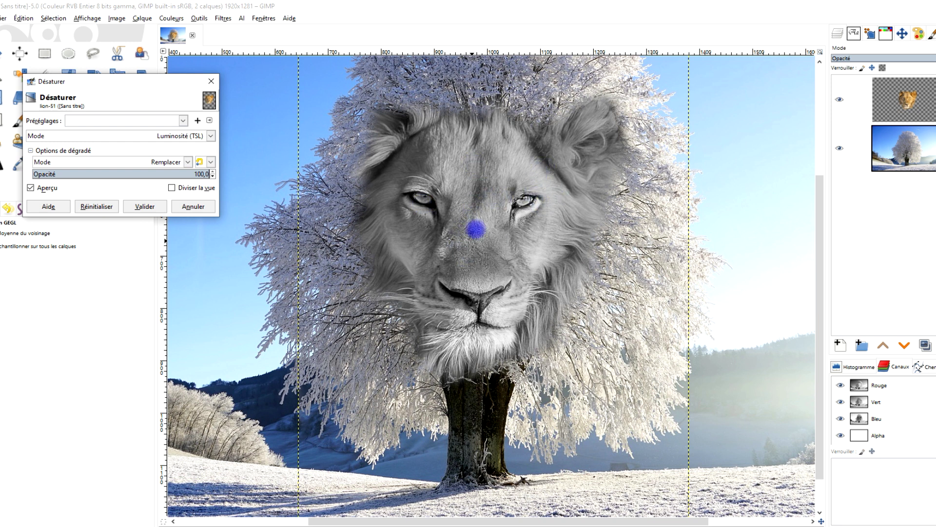
{"action": "left_click", "coordinate": [143, 207]}
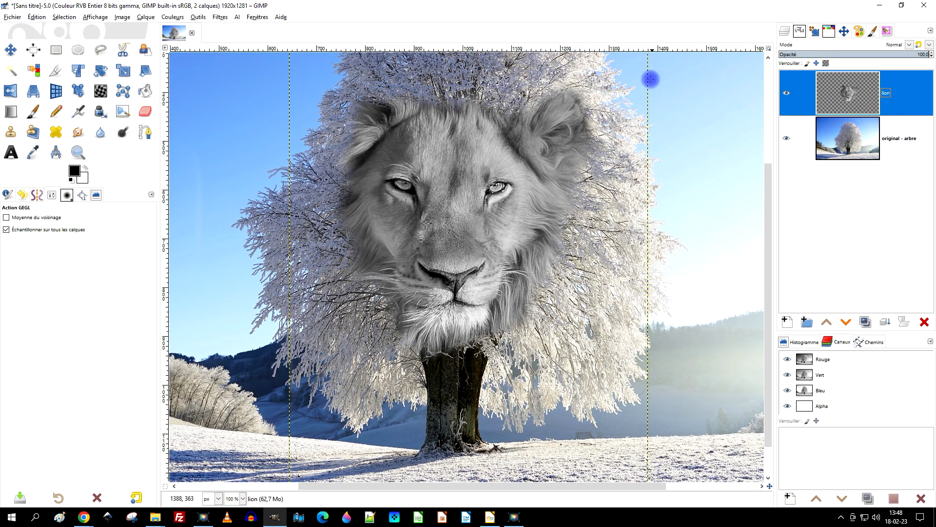
{"action": "right_click", "coordinate": [851, 92]}
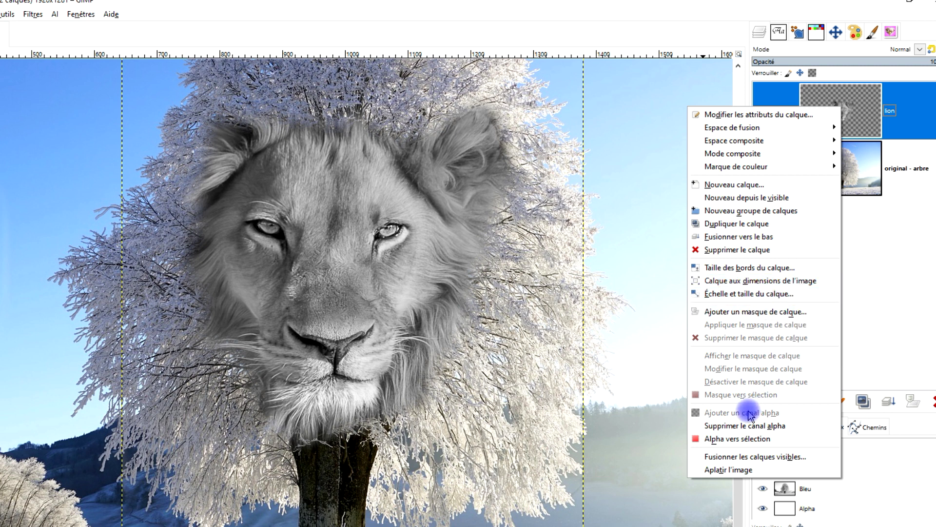
{"action": "left_click", "coordinate": [760, 281]}
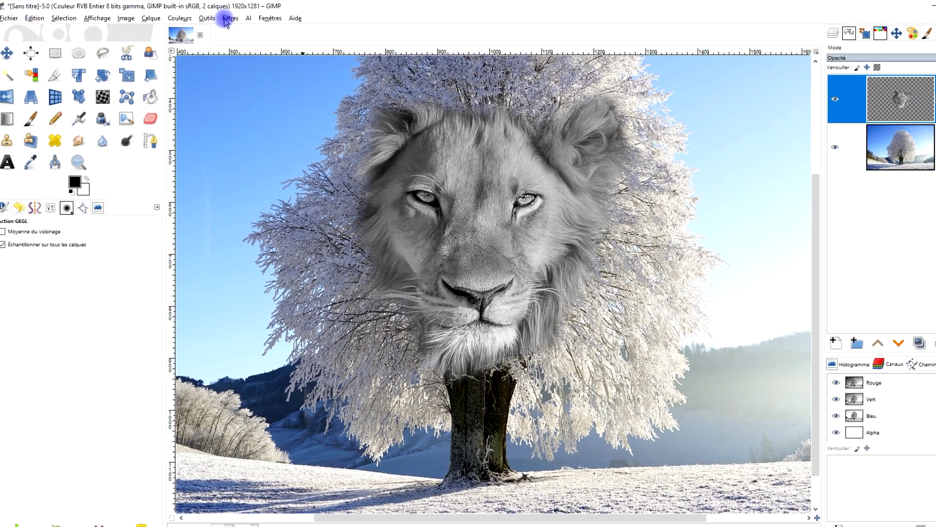
Step: Apply Unsharp Mask to the lion face with radius 10.283 and amount 0.952
{"action": "left_click", "coordinate": [219, 18]}
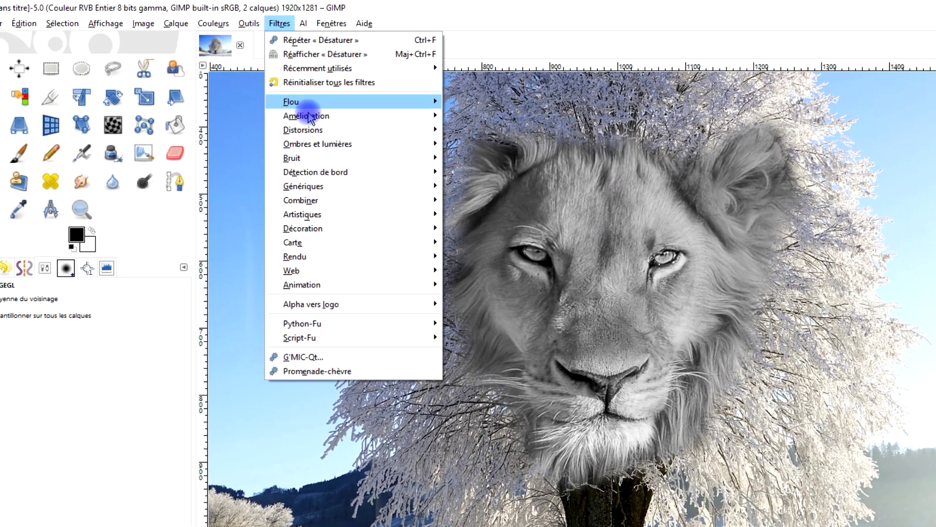
{"action": "mouse_move", "coordinate": [316, 120]}
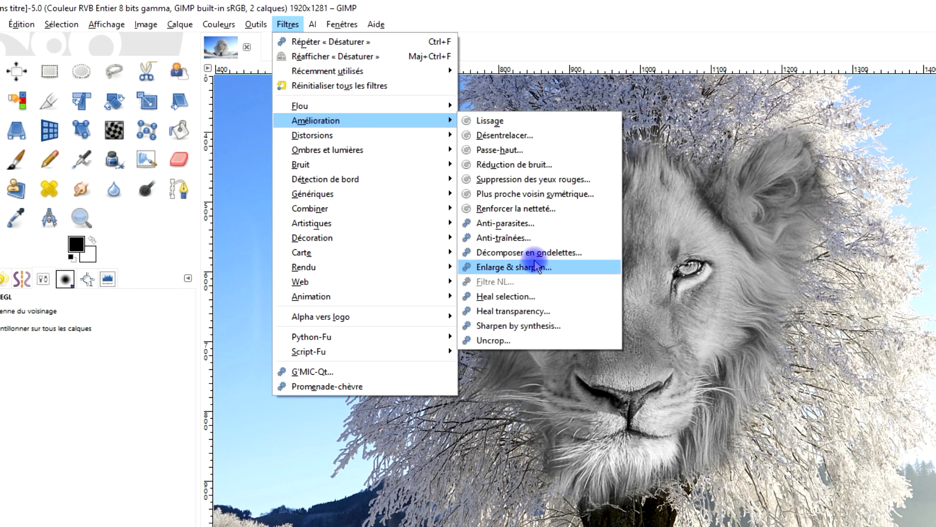
{"action": "left_click", "coordinate": [533, 208]}
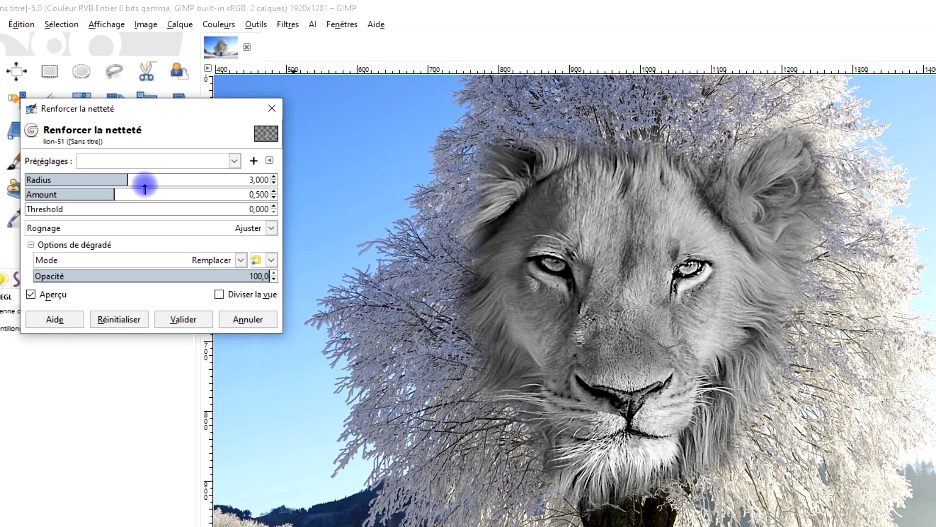
{"action": "left_click_drag", "start_coordinate": [126, 181], "coordinate": [197, 180]}
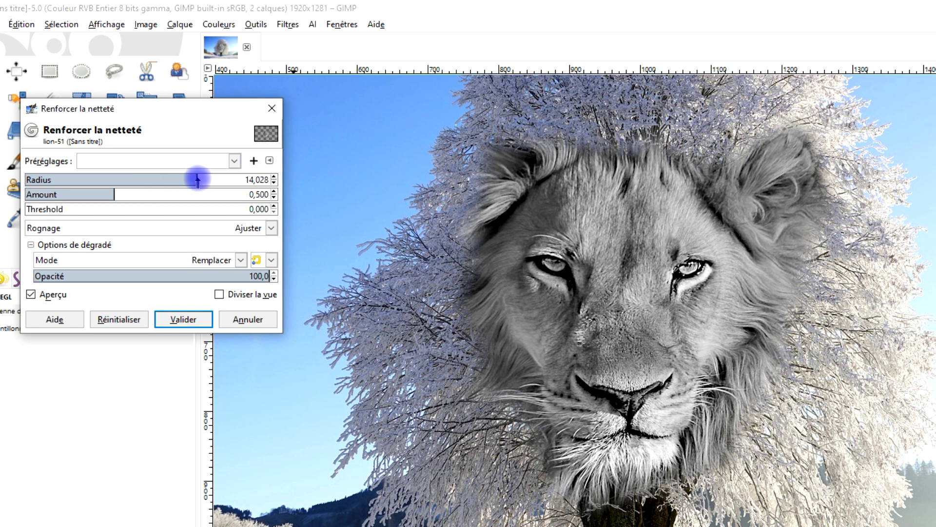
{"action": "left_click_drag", "start_coordinate": [181, 180], "coordinate": [180, 180]}
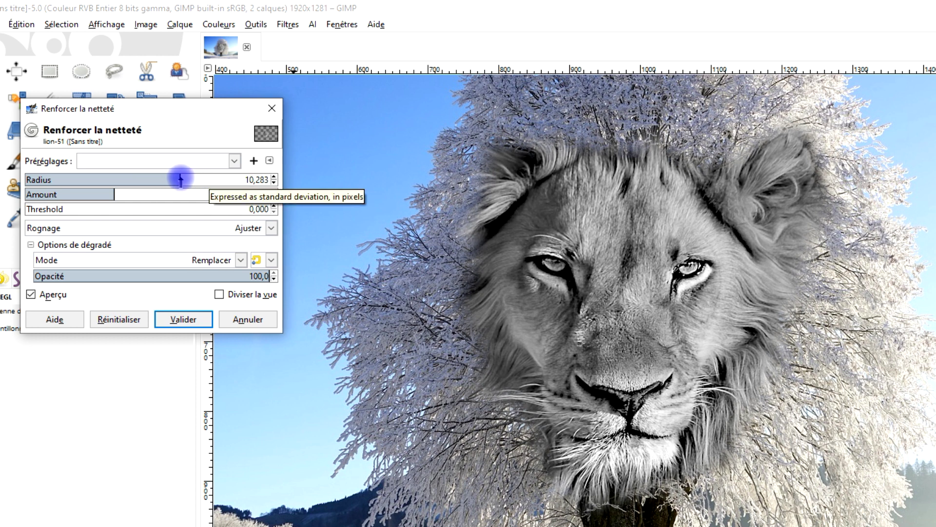
{"action": "mouse_move", "coordinate": [108, 194]}
{"action": "left_mouse_down"}
{"action": "mouse_move", "coordinate": [88, 193]}
{"action": "mouse_move", "coordinate": [148, 196]}
{"action": "left_mouse_up"}
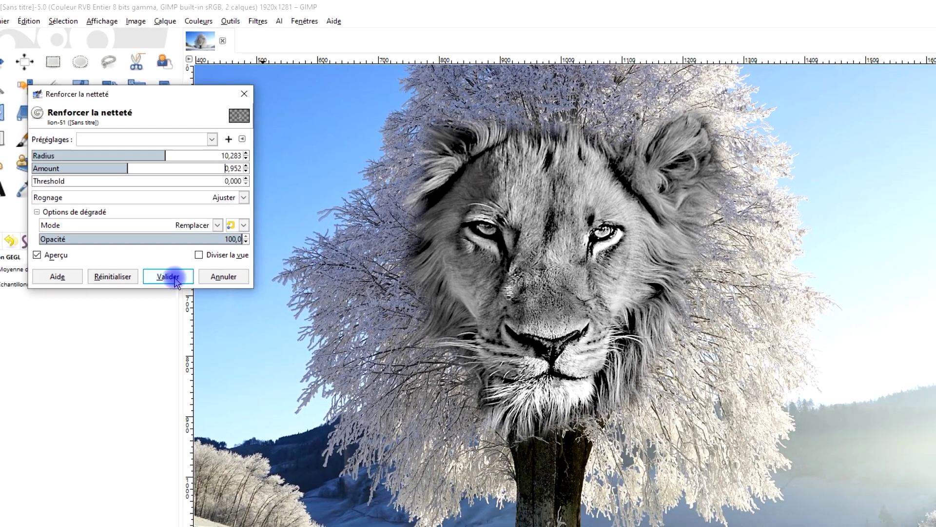
{"action": "left_click", "coordinate": [183, 319]}
{"action": "left_click", "coordinate": [238, 19]}
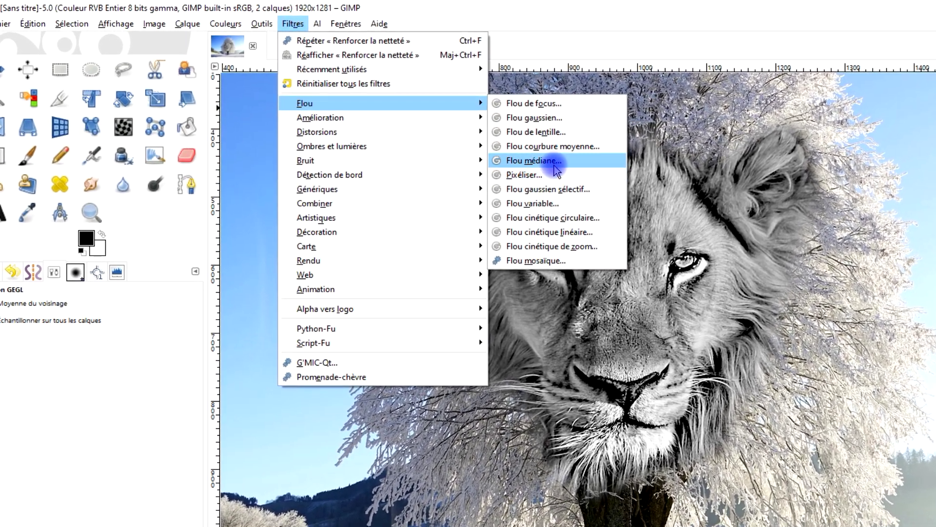
Step: Preview a median blur of radius 1 on the lion layer, comparing it with the unblurred lion
{"action": "mouse_move", "coordinate": [304, 104]}
{"action": "left_click", "coordinate": [550, 164]}
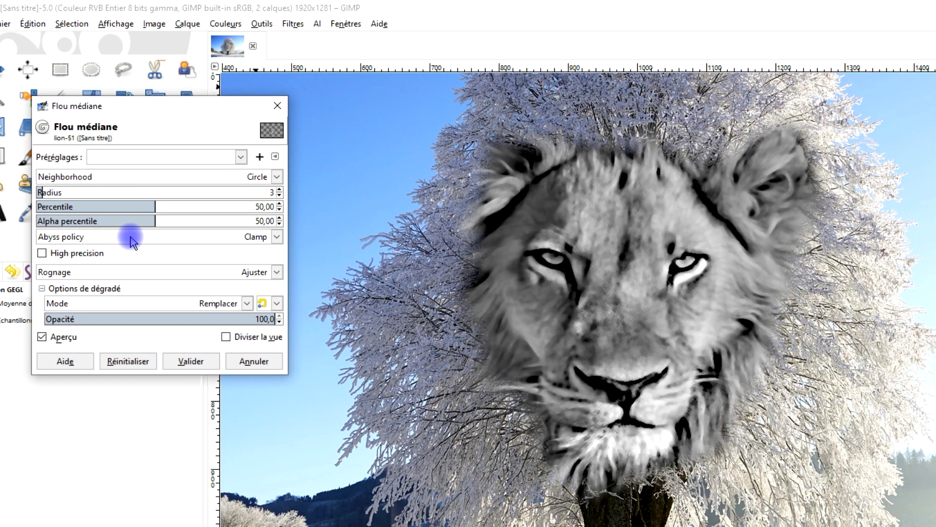
{"action": "left_click", "coordinate": [281, 195]}
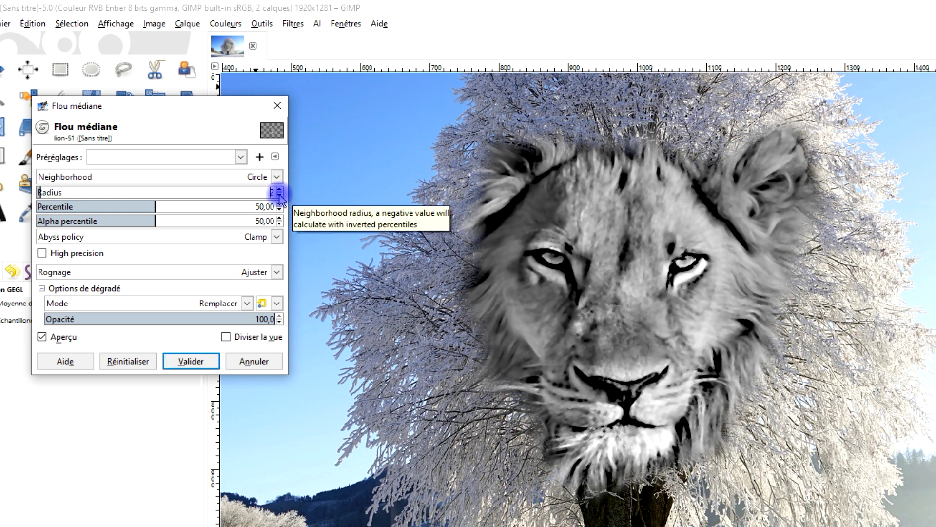
{"action": "left_click", "coordinate": [281, 196]}
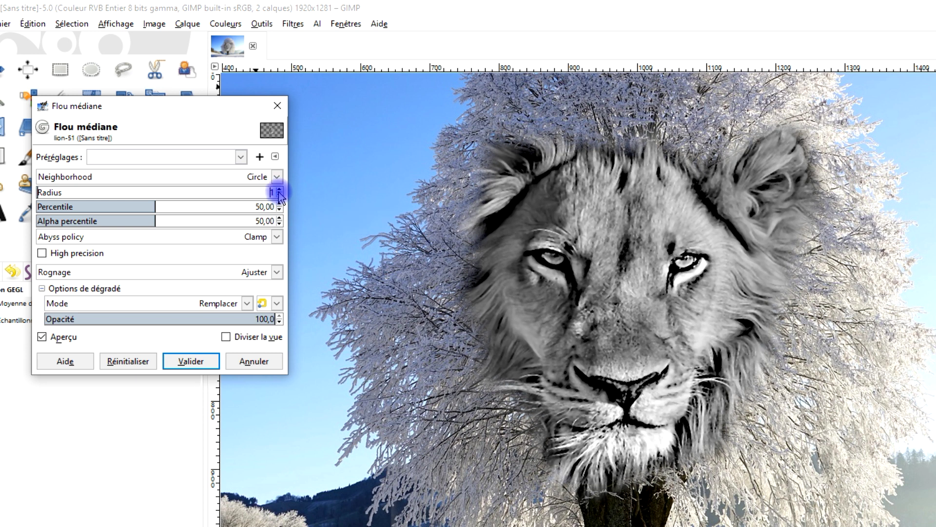
{"action": "left_click", "coordinate": [58, 337]}
{"action": "left_click", "coordinate": [58, 338]}
{"action": "left_click", "coordinate": [57, 338]}
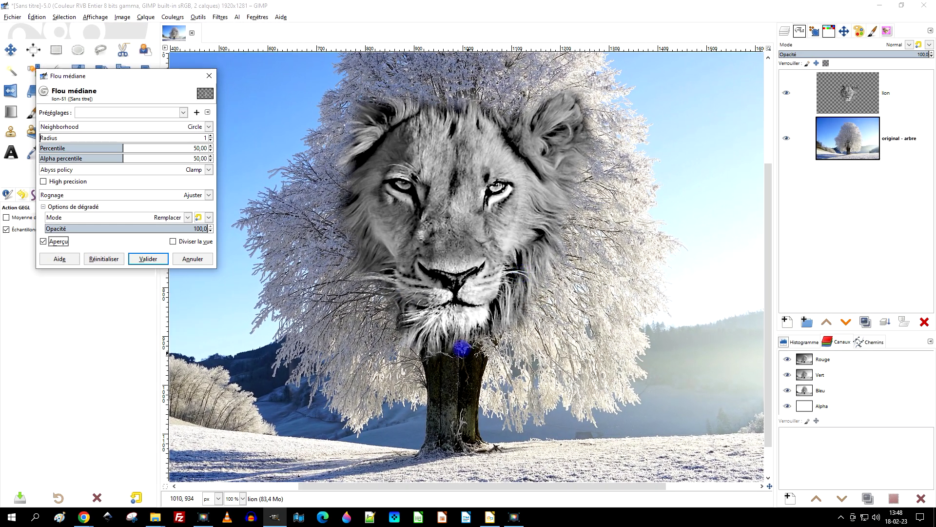
Step: Apply the median blur and rename the lion layer to 'lion noir'
{"action": "left_click", "coordinate": [151, 258]}
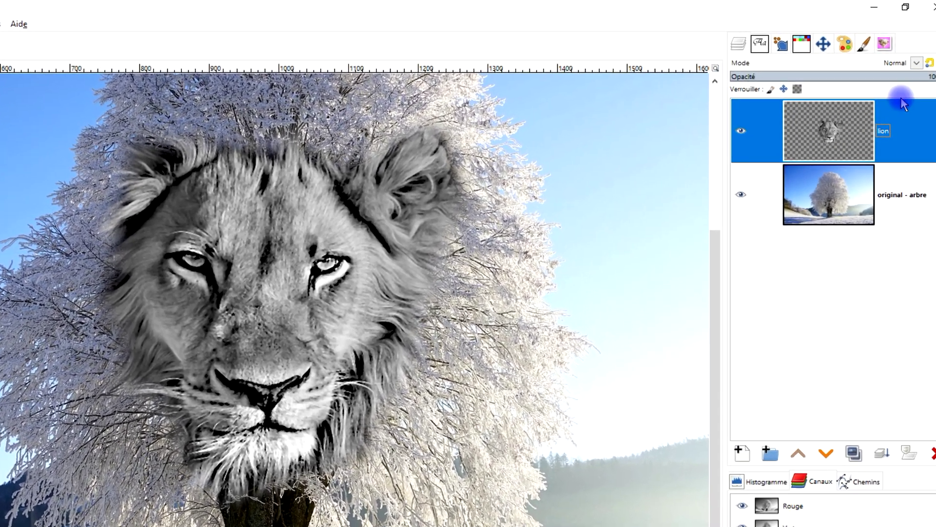
{"action": "left_click", "coordinate": [873, 112]}
{"action": "double_click", "coordinate": [880, 137]}
{"action": "type", "text": "noir"}
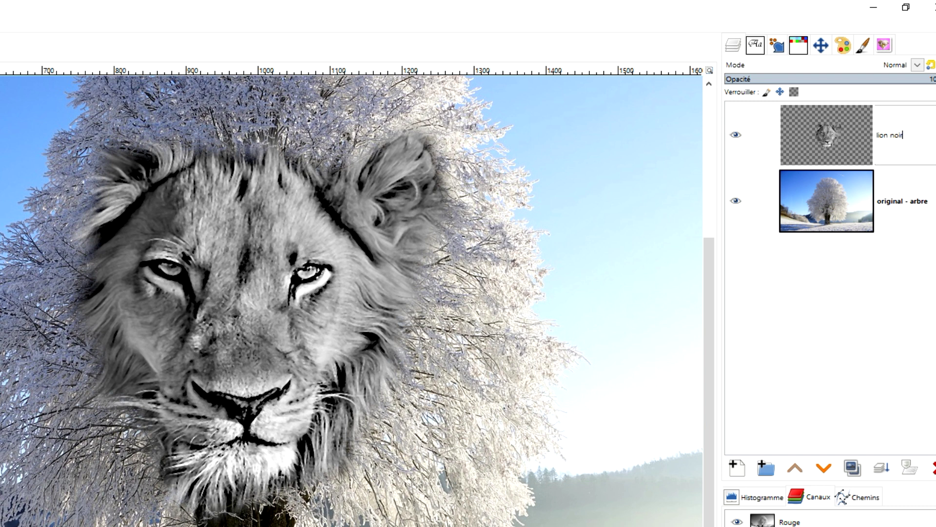
{"action": "key", "text": "Return"}
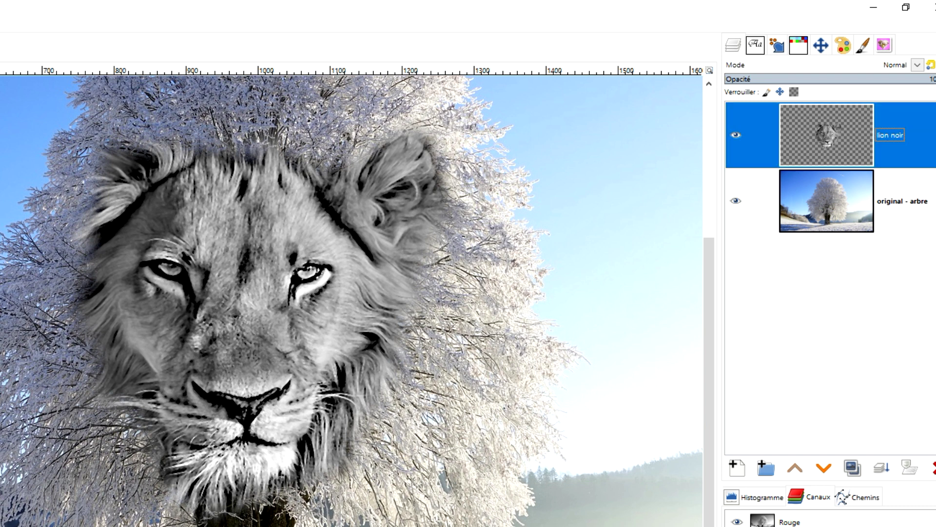
Step: Duplicate lion noir into a hidden 'lion blanc' copy and keep editing lion noir
{"action": "left_click", "coordinate": [852, 467]}
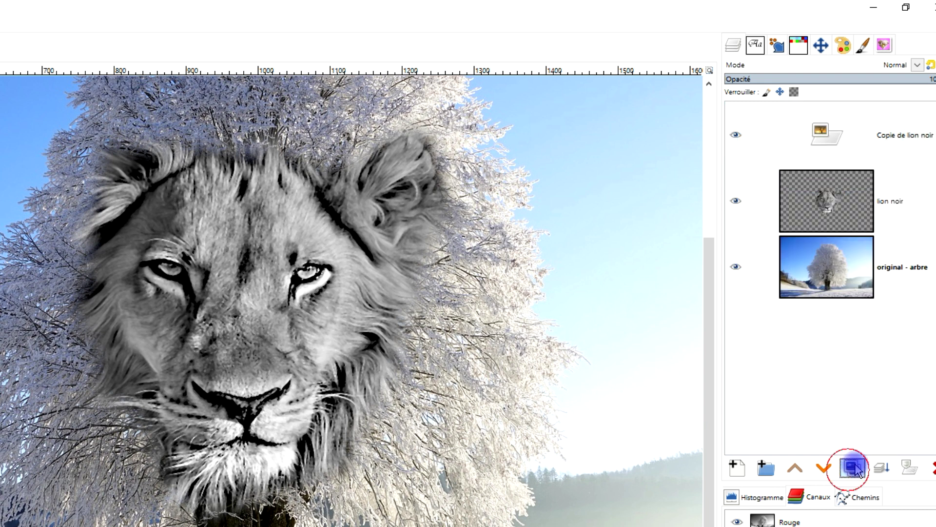
{"action": "double_click", "coordinate": [911, 135]}
{"action": "type", "text": "lion blanc"}
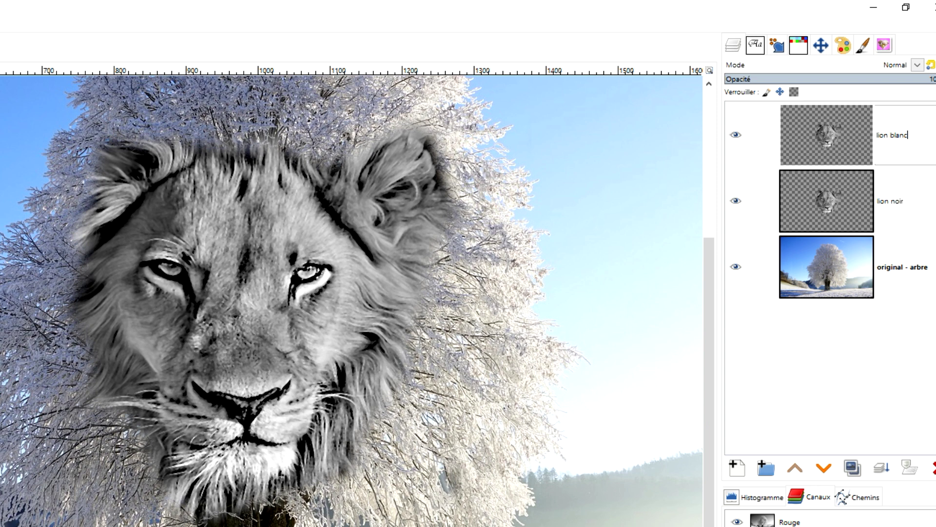
{"action": "key", "text": "Return"}
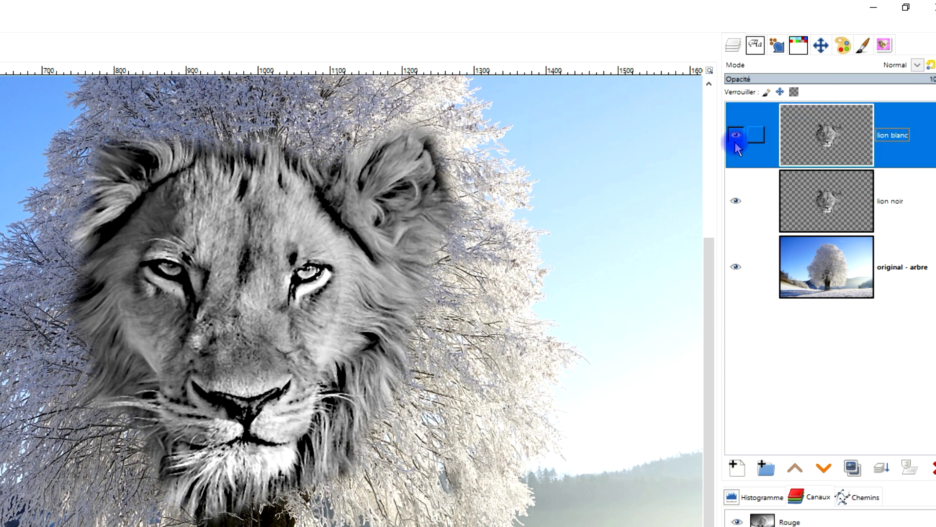
{"action": "left_click", "coordinate": [734, 135]}
{"action": "left_click", "coordinate": [878, 203]}
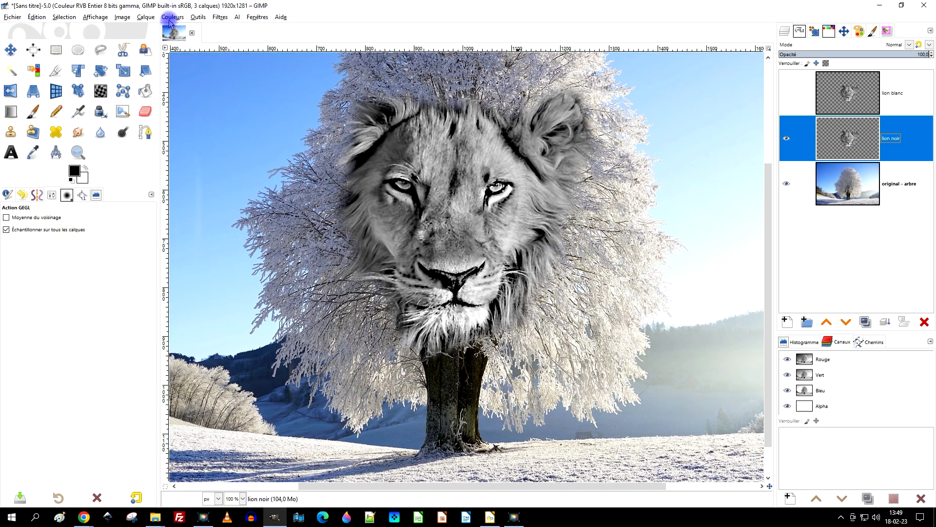
Step: Apply Couleur vers alpha to lion noir, making light grey b9b4b4 transparent
{"action": "left_click", "coordinate": [172, 17]}
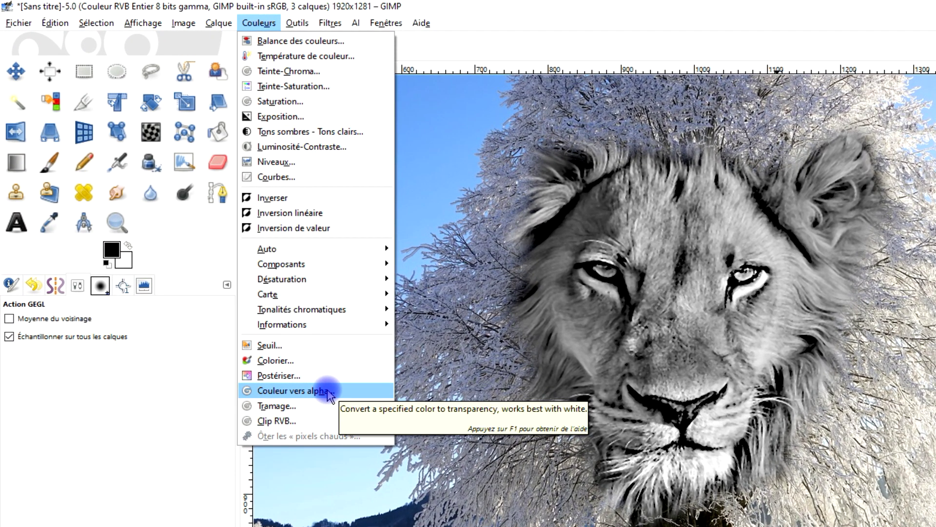
{"action": "left_click", "coordinate": [292, 390]}
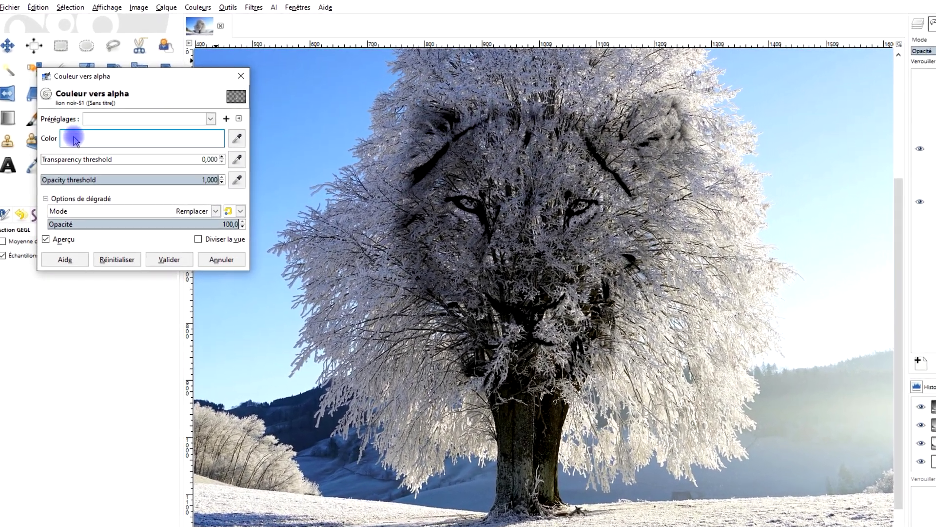
{"action": "left_click", "coordinate": [66, 133]}
{"action": "left_click_drag", "start_coordinate": [46, 94], "coordinate": [1, 97]}
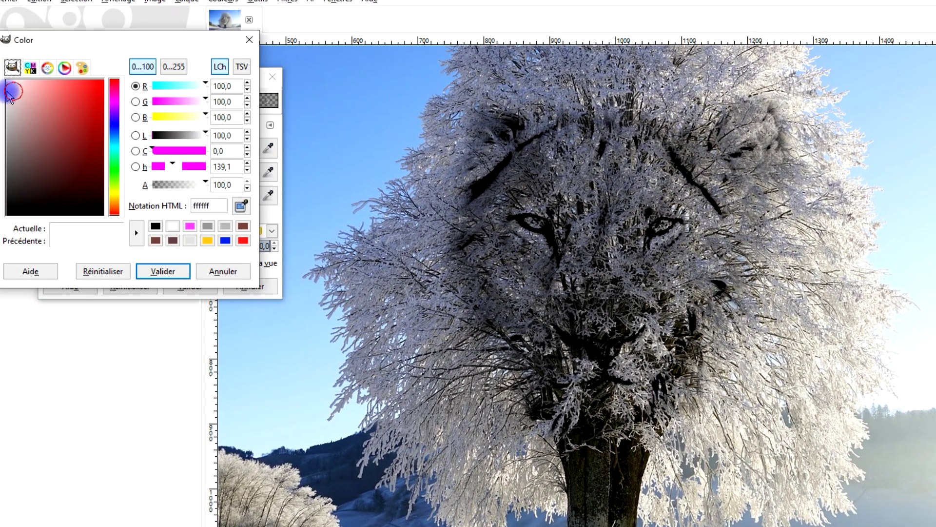
{"action": "left_click_drag", "start_coordinate": [4, 93], "coordinate": [9, 106]}
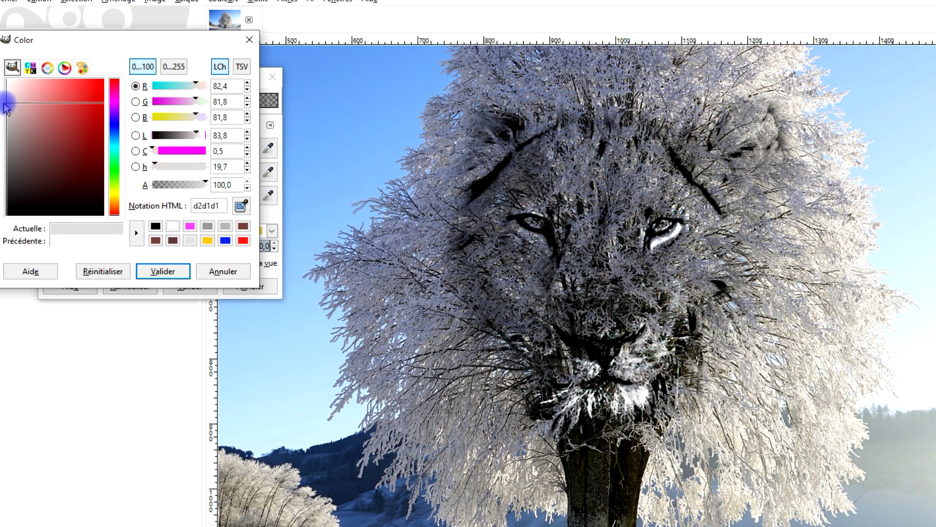
{"action": "left_click_drag", "start_coordinate": [3, 105], "coordinate": [4, 108]}
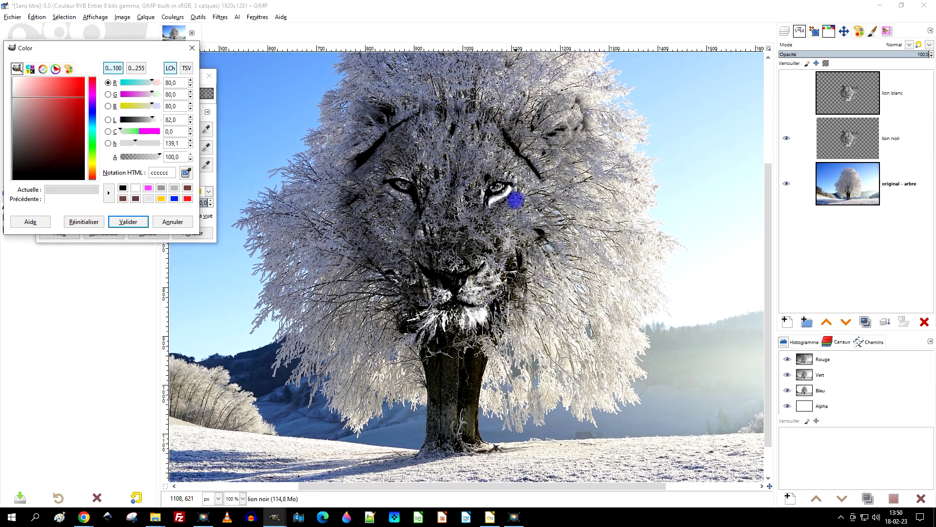
{"action": "left_click_drag", "start_coordinate": [23, 98], "coordinate": [17, 109]}
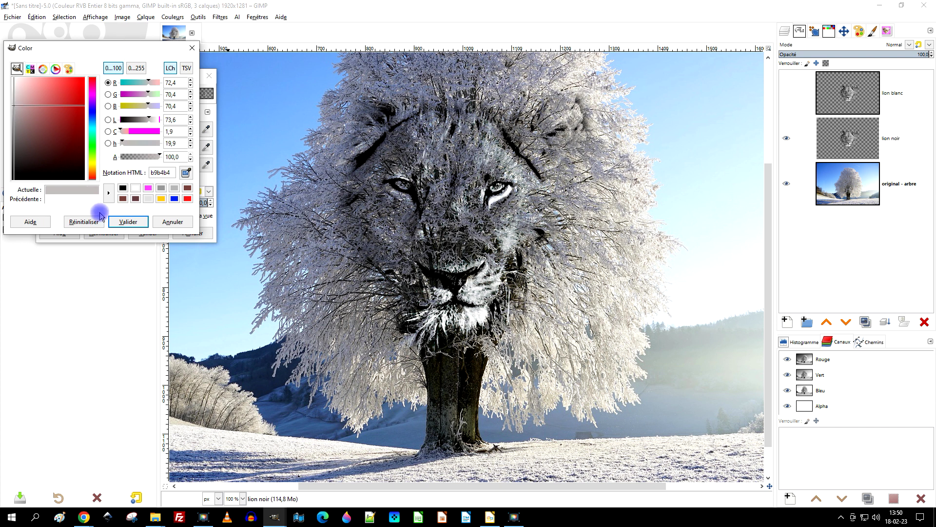
{"action": "left_click", "coordinate": [129, 222]}
{"action": "left_click", "coordinate": [149, 233]}
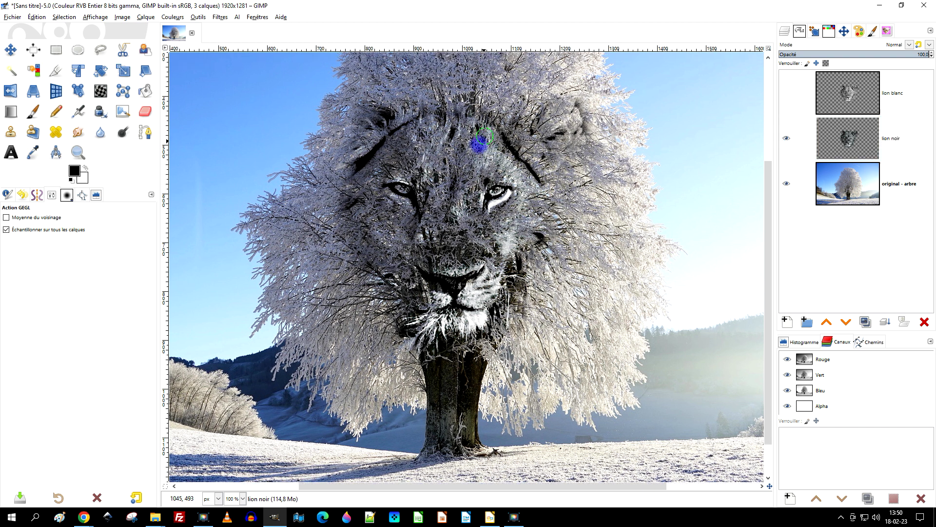
{"action": "left_click_drag", "start_coordinate": [482, 142], "coordinate": [466, 157]}
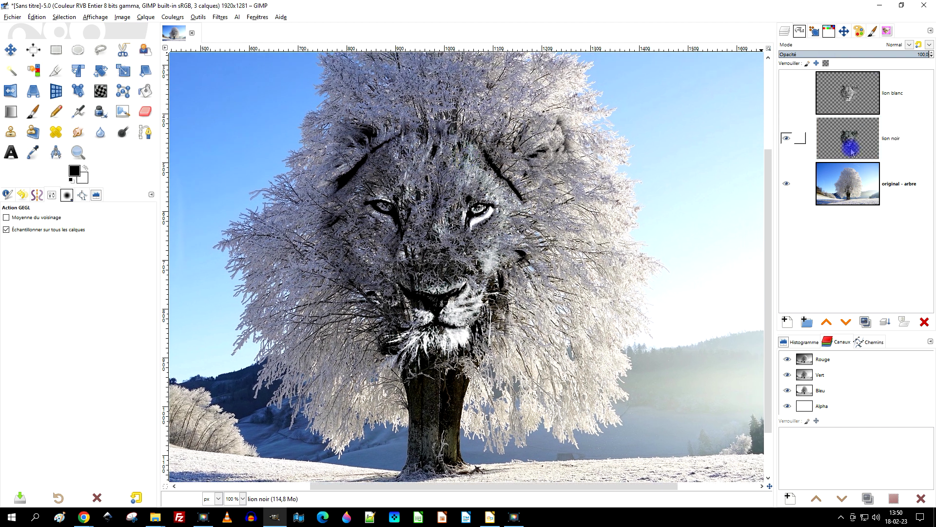
{"action": "left_click", "coordinate": [901, 45]}
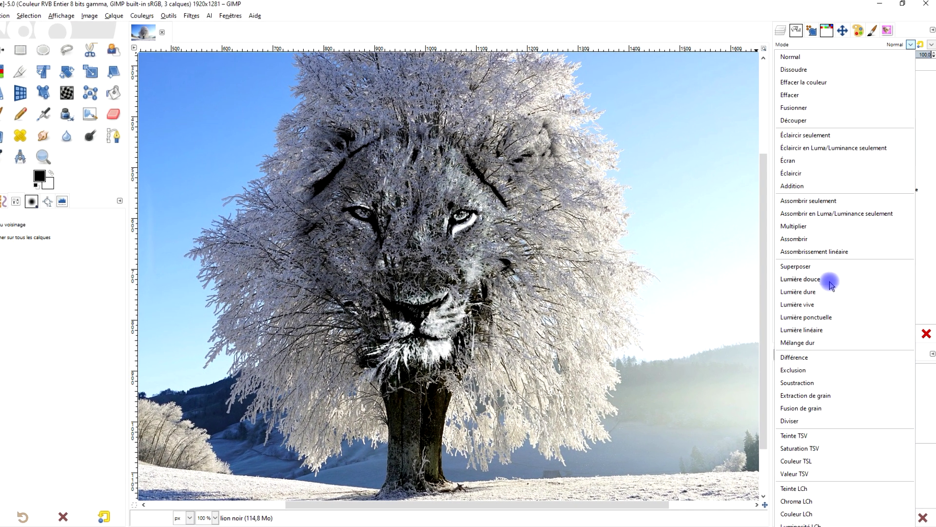
{"action": "left_click", "coordinate": [824, 269]}
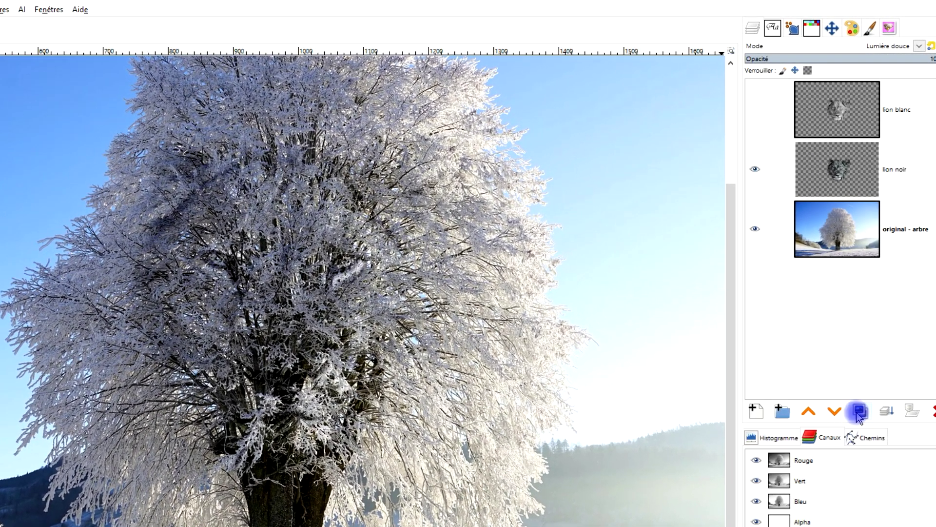
{"action": "left_click", "coordinate": [858, 415]}
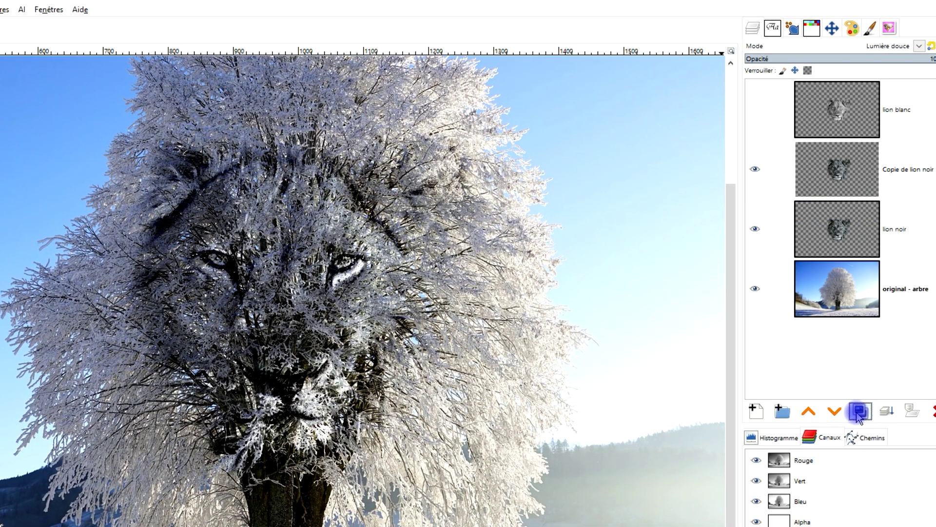
{"action": "left_click", "coordinate": [832, 58]}
{"action": "left_click_drag", "start_coordinate": [831, 57], "coordinate": [812, 57]}
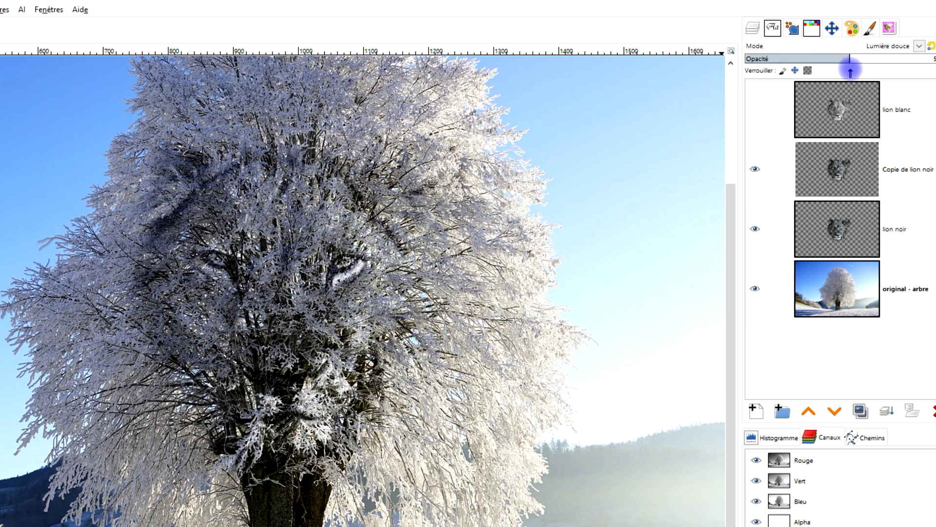
{"action": "left_click", "coordinate": [862, 240]}
{"action": "left_click", "coordinate": [873, 61]}
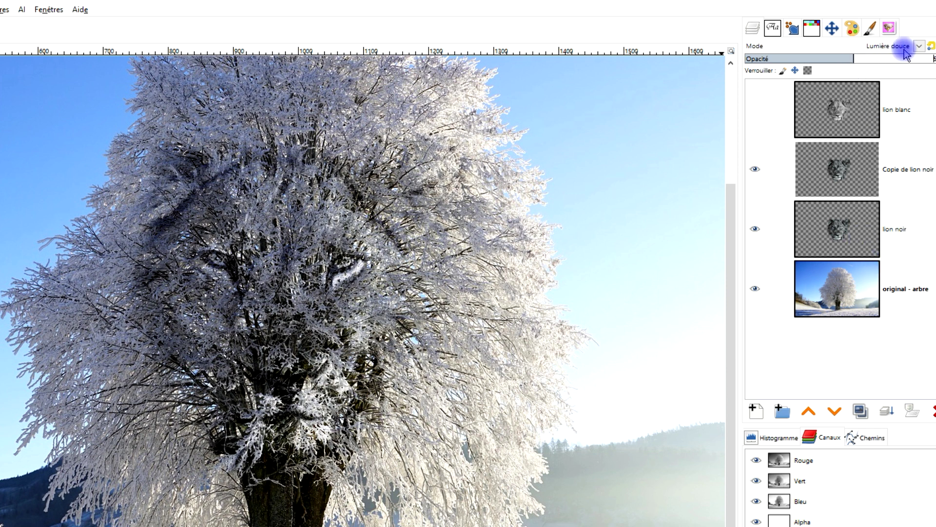
{"action": "mouse_move", "coordinate": [851, 59]}
{"action": "left_mouse_down"}
{"action": "mouse_move", "coordinate": [831, 58]}
{"action": "mouse_move", "coordinate": [863, 63]}
{"action": "left_mouse_up"}
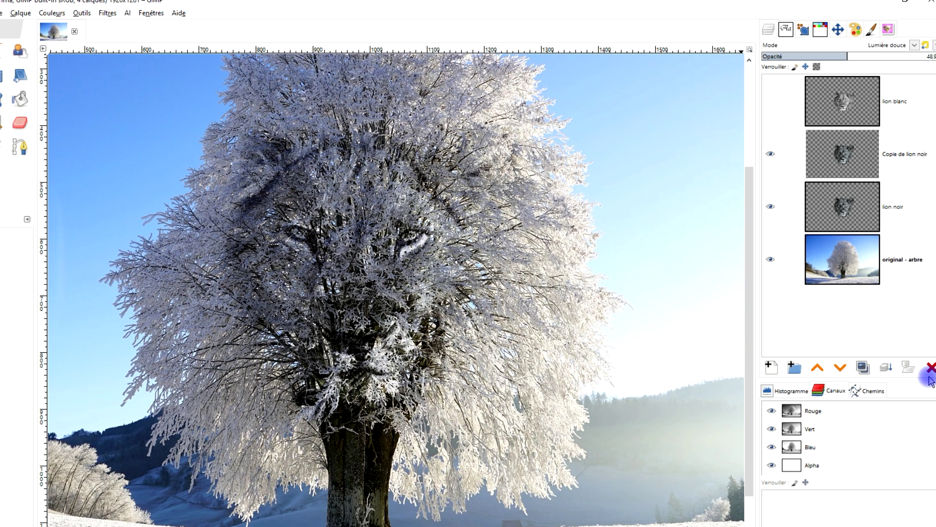
{"action": "left_click", "coordinate": [929, 350]}
{"action": "left_click", "coordinate": [886, 45]}
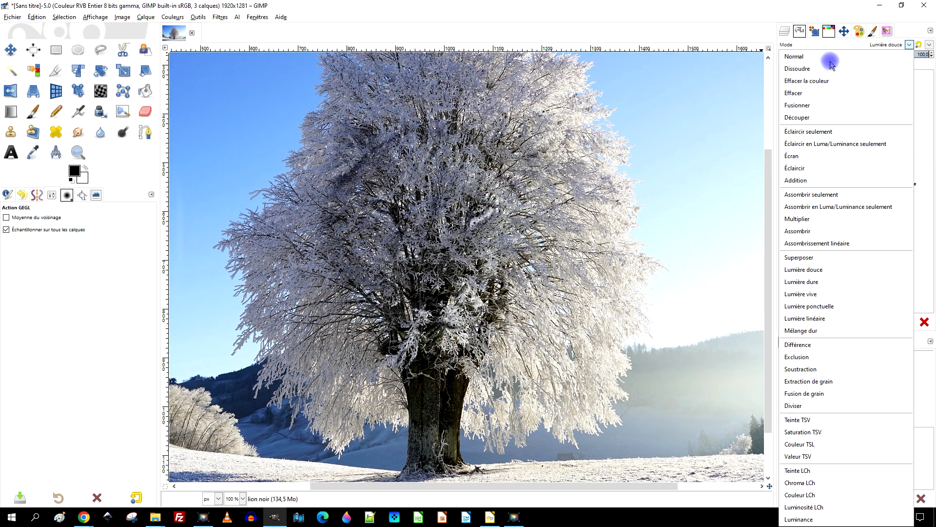
{"action": "left_click", "coordinate": [825, 59]}
Step: Add a white layer mask to the lion noir layer
{"action": "right_click", "coordinate": [840, 141]}
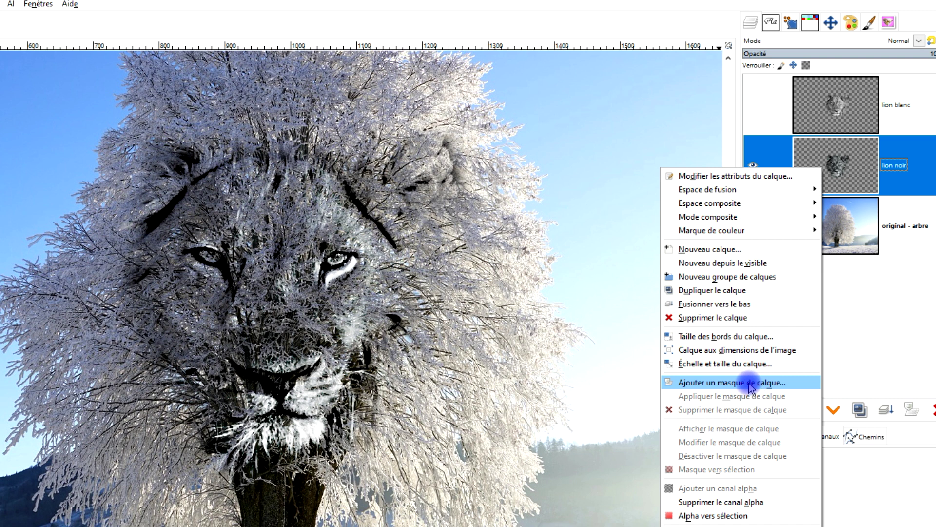
{"action": "left_click", "coordinate": [749, 385]}
{"action": "left_click", "coordinate": [752, 496]}
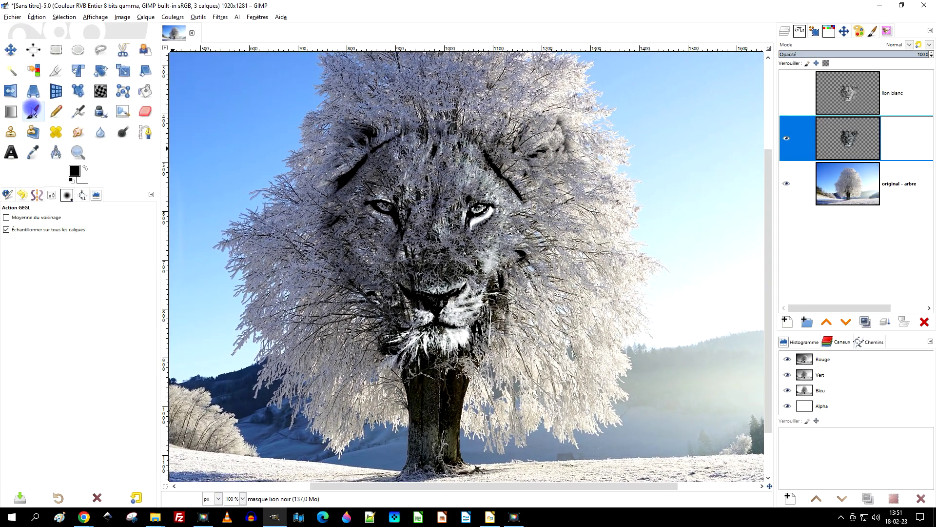
Step: Set up the paintbrush with the soft Hardness 050 brush and undo the last ear stroke
{"action": "left_click", "coordinate": [32, 111]}
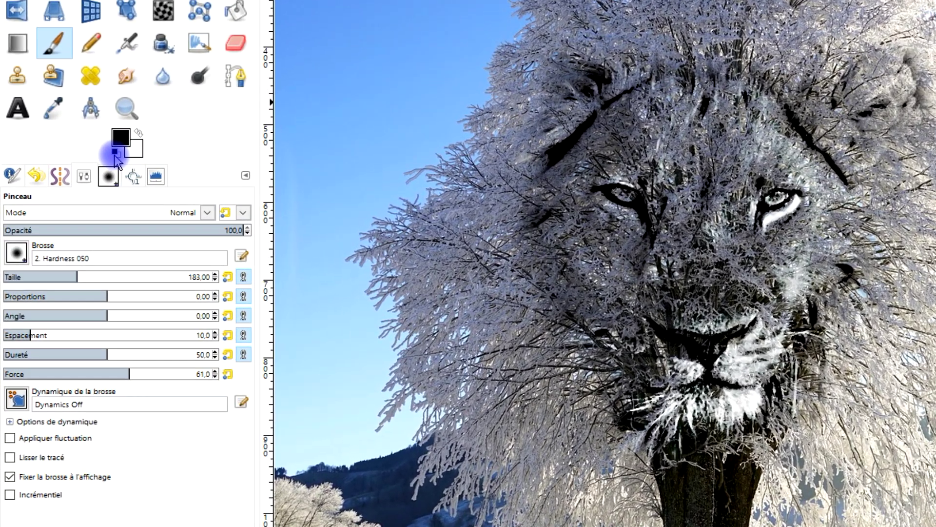
{"action": "left_click", "coordinate": [24, 256]}
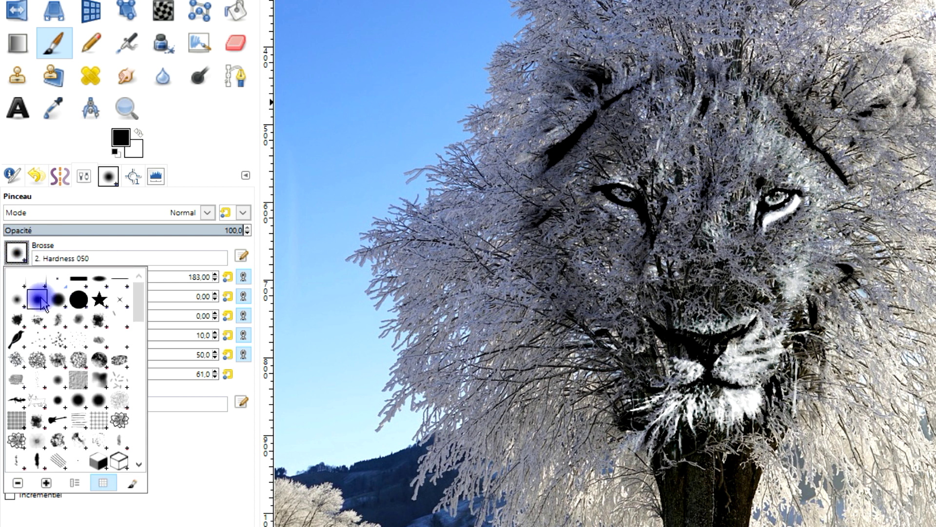
{"action": "left_click", "coordinate": [210, 122]}
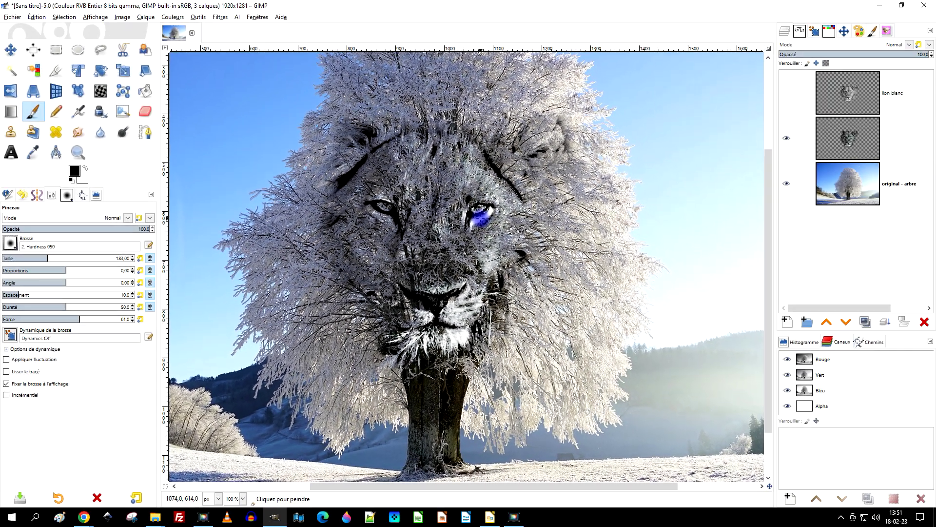
{"action": "scroll", "coordinate": [476, 209], "scroll_direction": "up", "scroll_amount": 2, "text": "ctrl"}
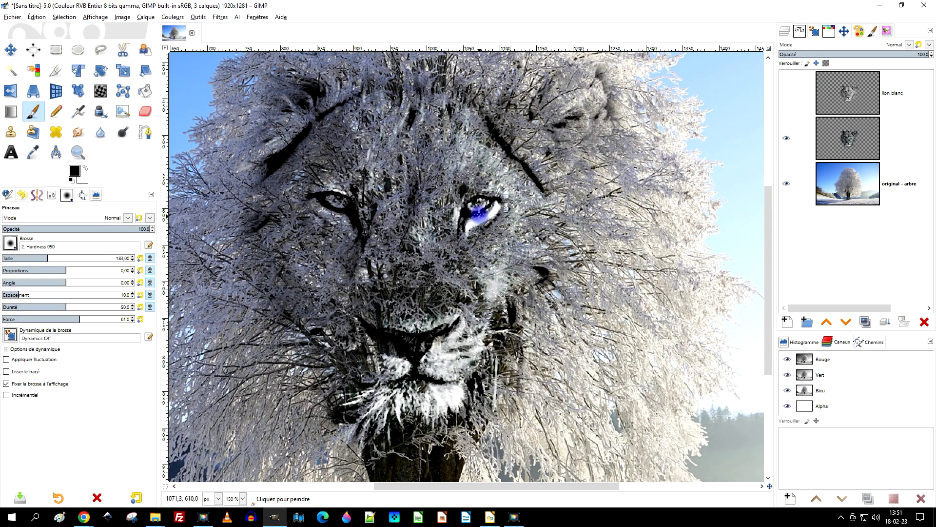
{"action": "scroll", "coordinate": [560, 258], "scroll_direction": "up", "scroll_amount": 2}
{"action": "scroll", "coordinate": [561, 258], "scroll_direction": "left", "scroll_amount": 1}
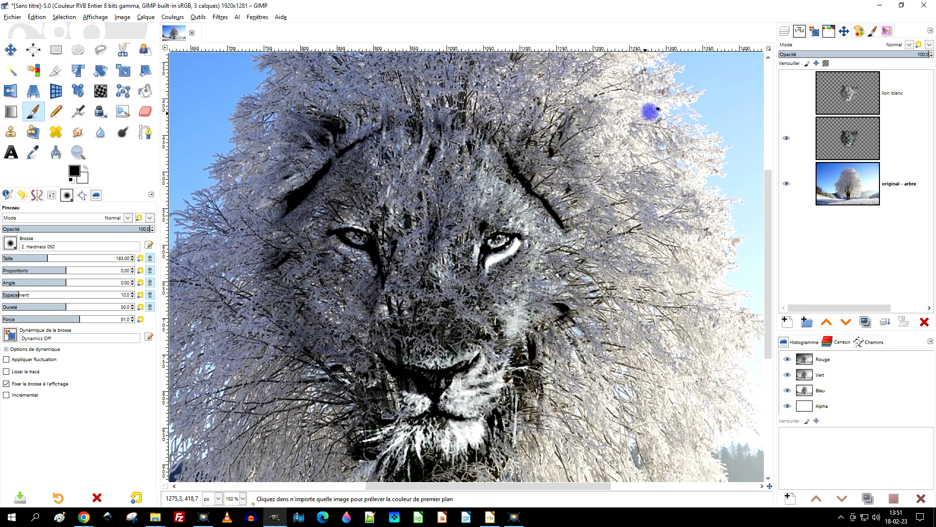
{"action": "key", "text": "ctrl+z"}
Step: Paint the mask at 35.9 opacity over the ear and mane streaks, then lower opacity to 22.4
{"action": "left_click", "coordinate": [55, 229]}
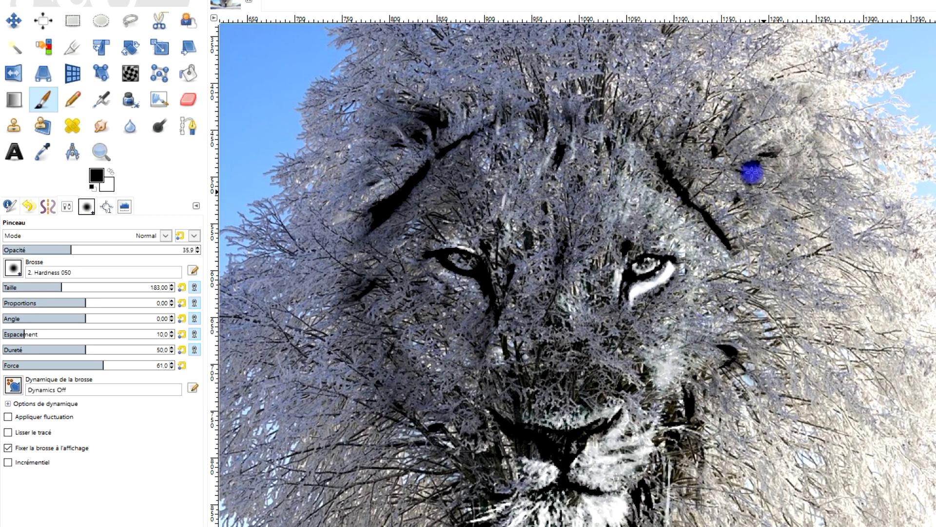
{"action": "left_click_drag", "start_coordinate": [726, 212], "coordinate": [748, 223]}
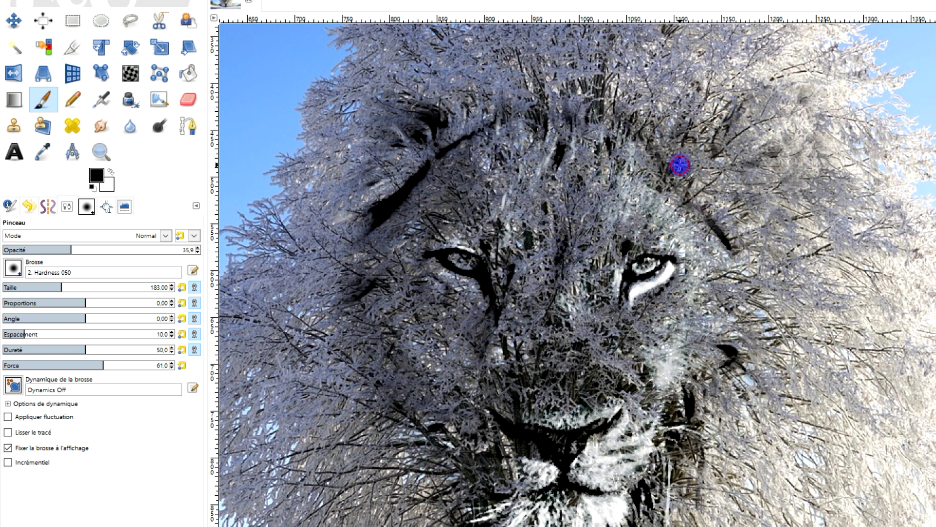
{"action": "left_click_drag", "start_coordinate": [774, 335], "coordinate": [745, 356]}
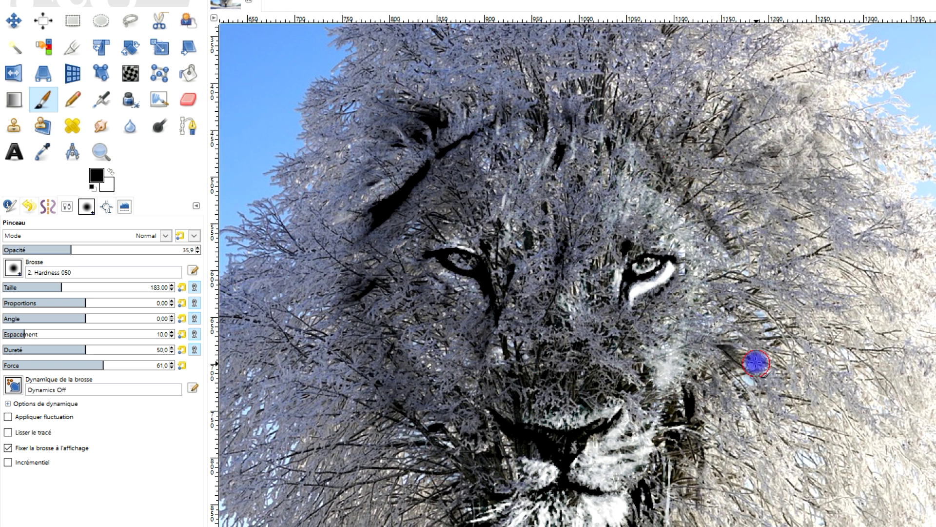
{"action": "left_click_drag", "start_coordinate": [795, 299], "coordinate": [816, 157]}
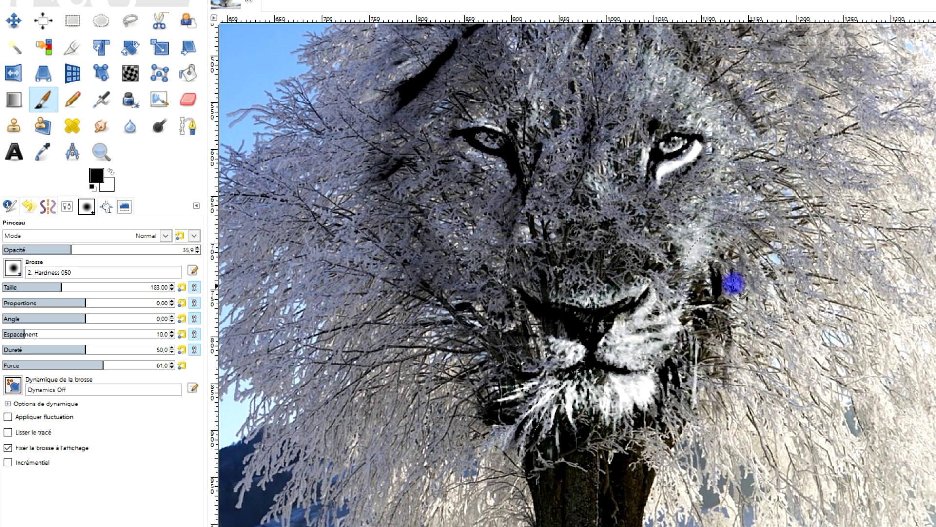
{"action": "left_click", "coordinate": [47, 248]}
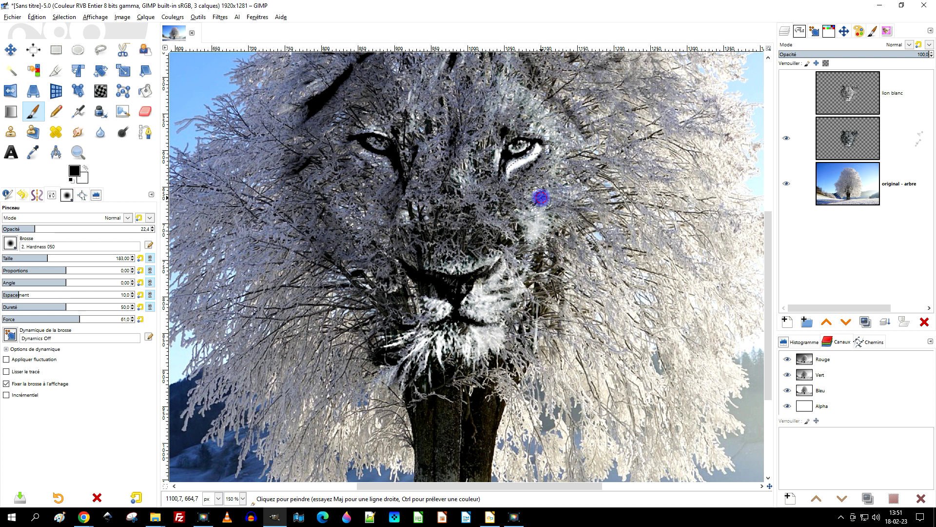
Step: Paint 22.4-opacity mask strokes over the dark patches above and below the lion's left eye
{"action": "left_click", "coordinate": [554, 156]}
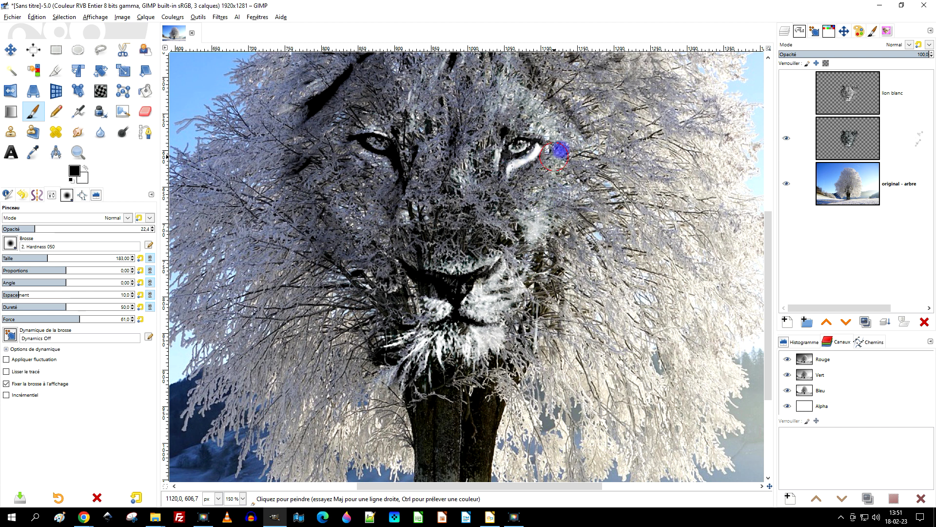
{"action": "left_click_drag", "start_coordinate": [467, 144], "coordinate": [554, 271]}
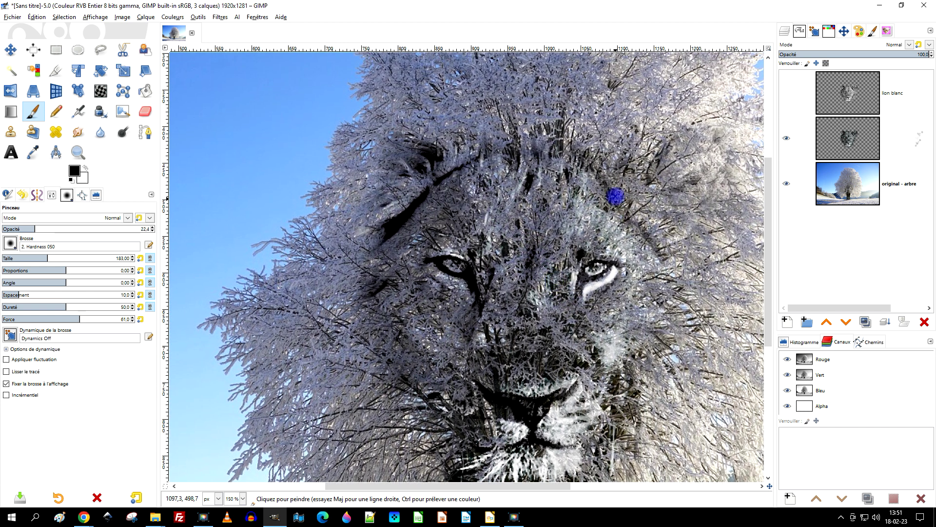
{"action": "left_click_drag", "start_coordinate": [633, 242], "coordinate": [556, 179]}
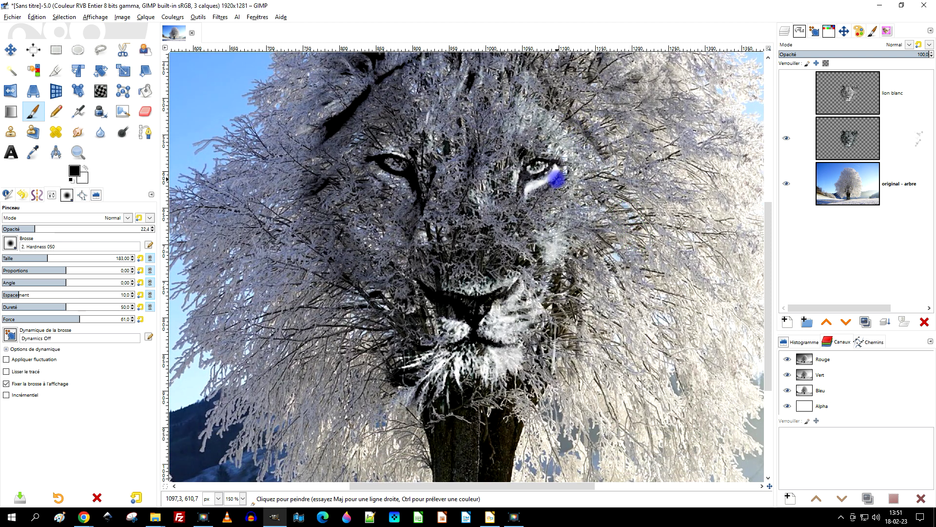
{"action": "left_click_drag", "start_coordinate": [439, 138], "coordinate": [481, 226]}
{"action": "mouse_move", "coordinate": [375, 217]}
{"action": "left_mouse_down"}
{"action": "mouse_move", "coordinate": [356, 235]}
{"action": "mouse_move", "coordinate": [383, 195]}
{"action": "left_mouse_up"}
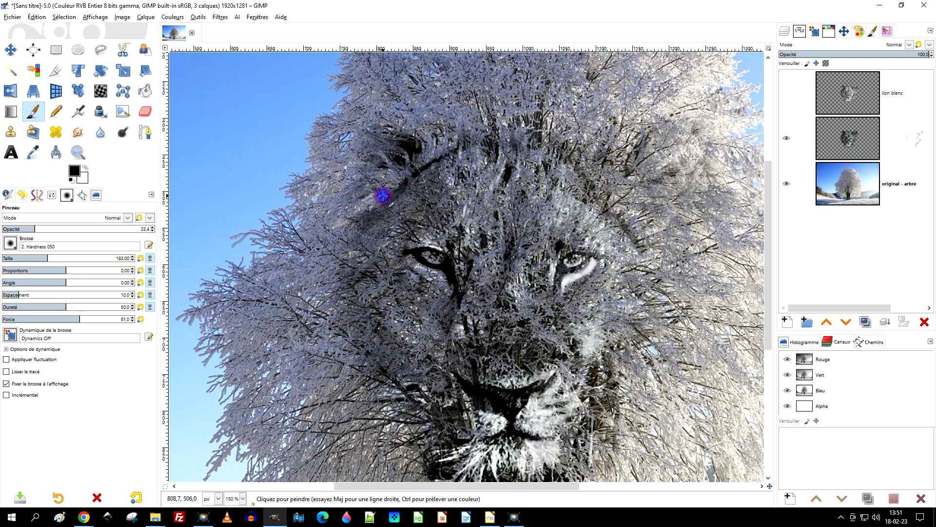
{"action": "left_click_drag", "start_coordinate": [397, 163], "coordinate": [394, 162]}
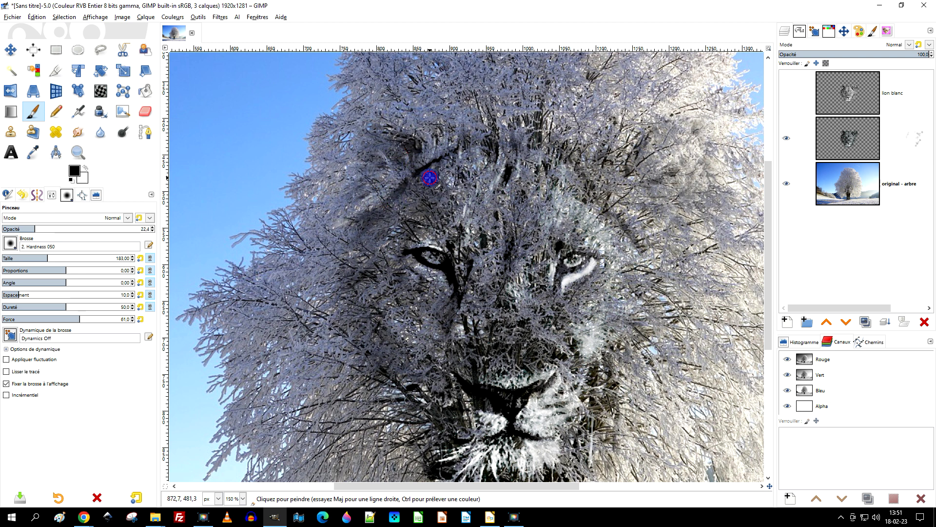
{"action": "scroll", "coordinate": [535, 215], "scroll_direction": "down", "scroll_amount": 3}
{"action": "left_click_drag", "start_coordinate": [455, 219], "coordinate": [418, 219]}
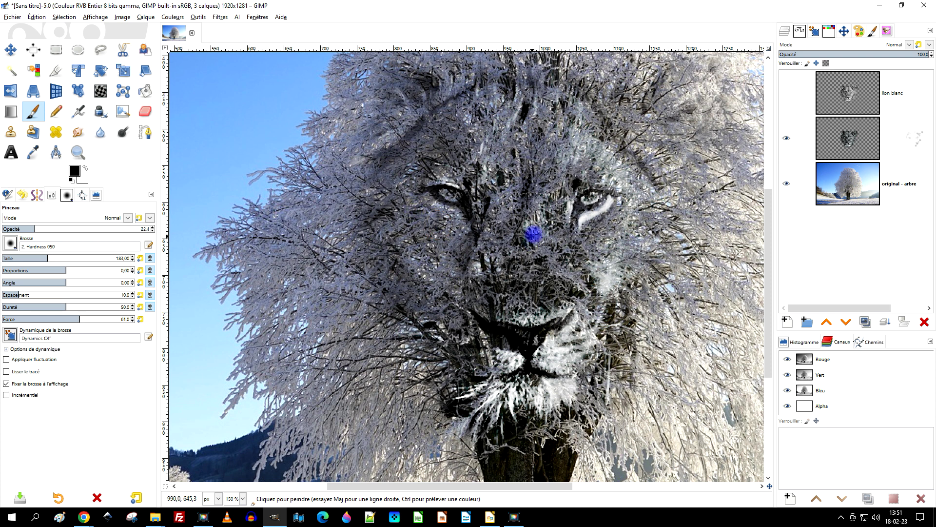
{"action": "scroll", "coordinate": [534, 235], "scroll_direction": "down", "scroll_amount": 2}
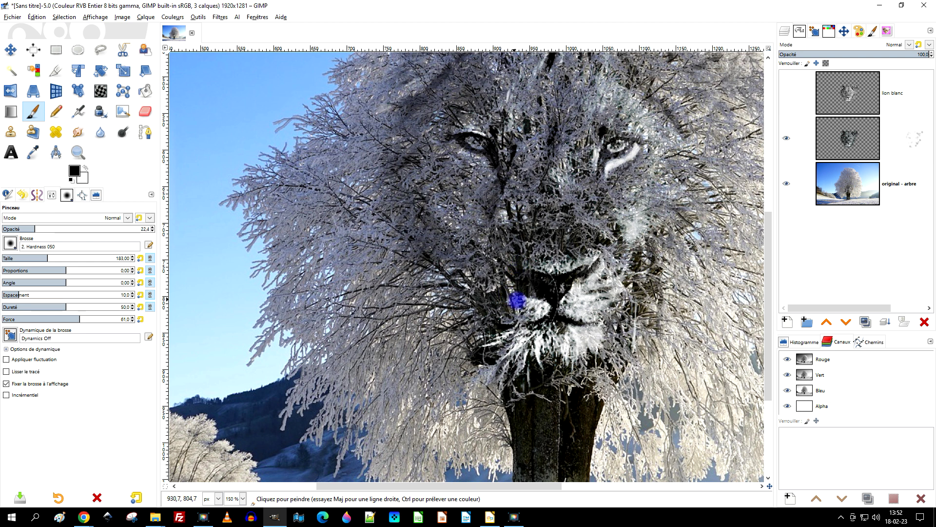
{"action": "scroll", "coordinate": [594, 264], "scroll_direction": "down", "scroll_amount": 1}
{"action": "scroll", "coordinate": [551, 292], "scroll_direction": "down", "scroll_amount": 2}
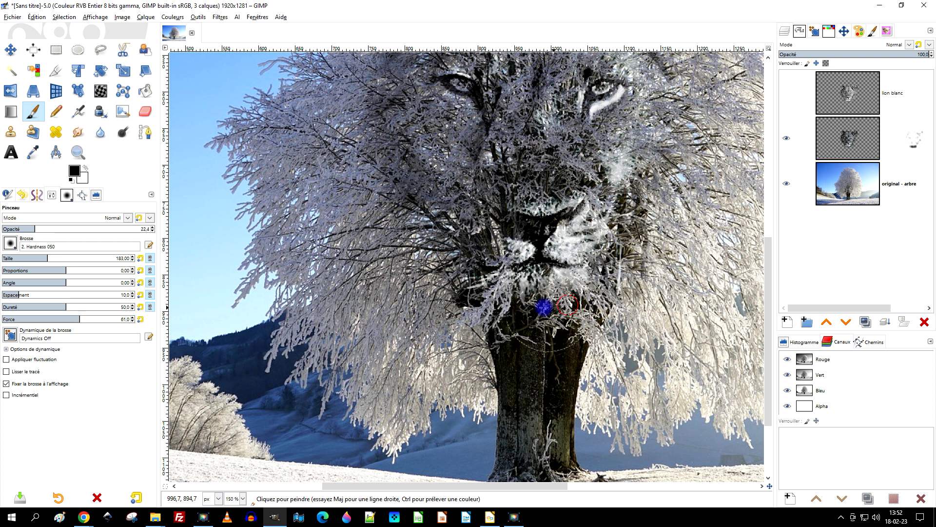
Step: Zoom in and tone down the bright spots around the lion's nose and muzzle
{"action": "left_click_drag", "start_coordinate": [601, 288], "coordinate": [477, 320]}
{"action": "scroll", "coordinate": [477, 320], "scroll_direction": "up", "scroll_amount": 1}
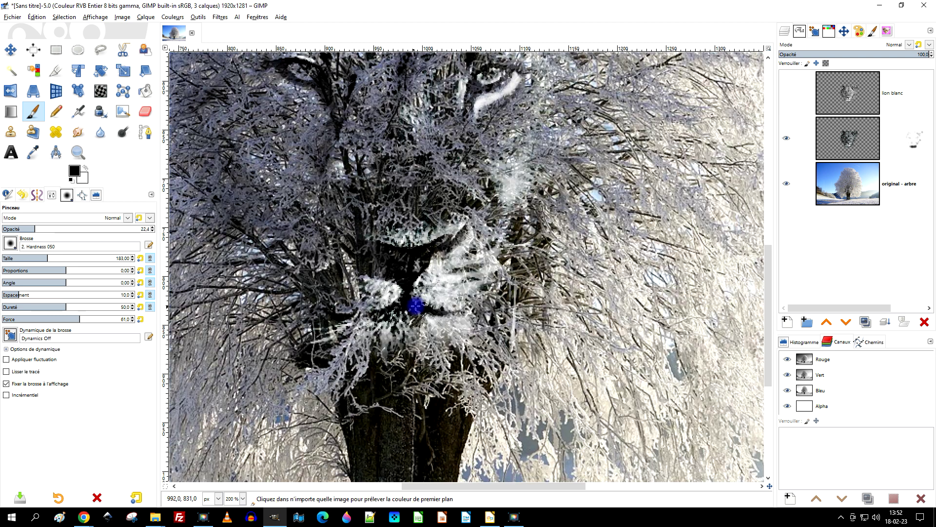
{"action": "left_click_drag", "start_coordinate": [459, 280], "coordinate": [464, 263]}
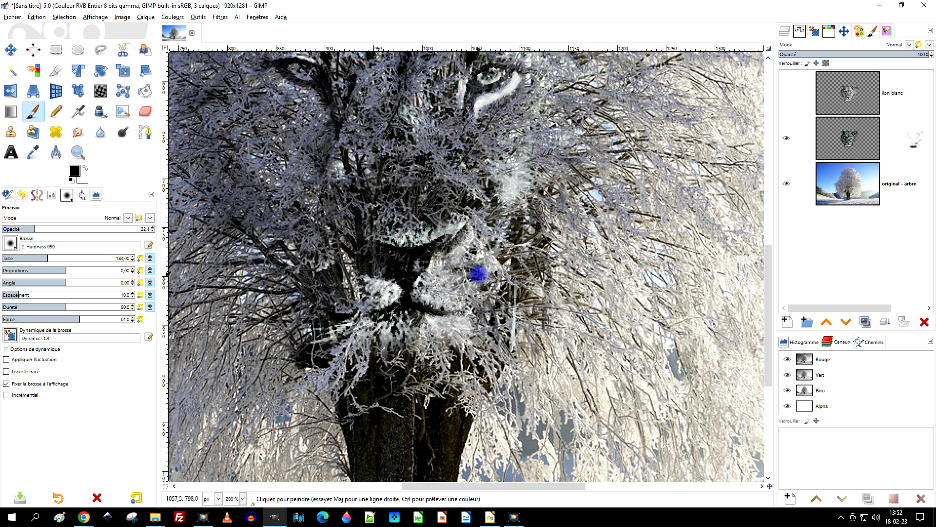
{"action": "scroll", "coordinate": [380, 298], "scroll_direction": "up", "scroll_amount": 2}
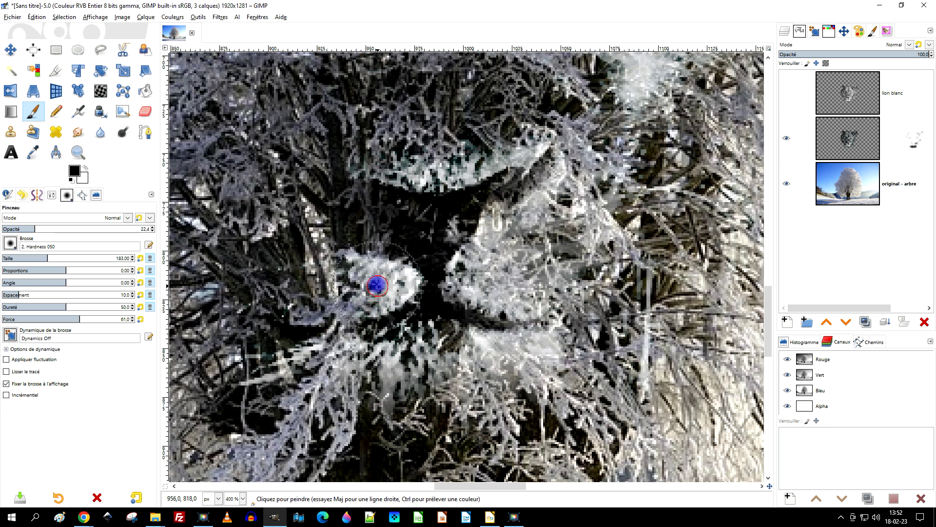
{"action": "mouse_move", "coordinate": [370, 285]}
{"action": "left_mouse_down"}
{"action": "mouse_move", "coordinate": [360, 274]}
{"action": "mouse_move", "coordinate": [385, 286]}
{"action": "left_mouse_up"}
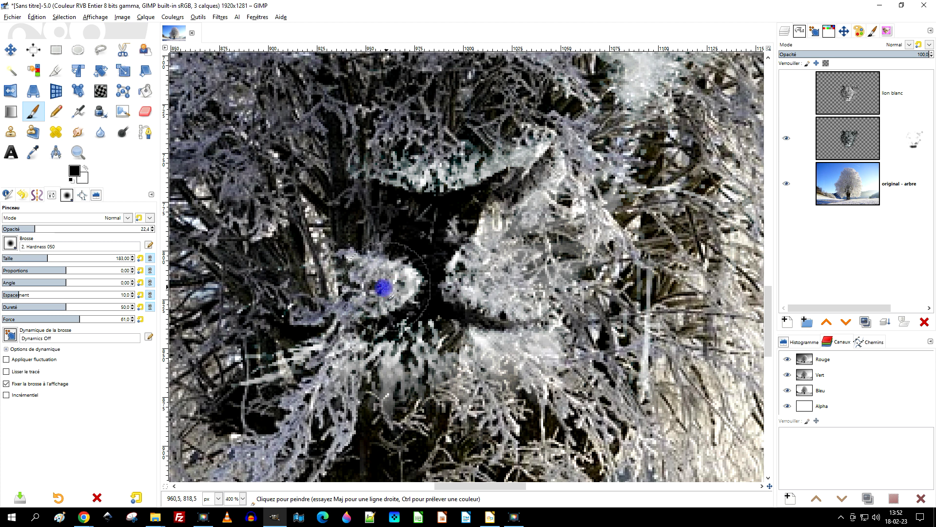
{"action": "left_click_drag", "start_coordinate": [502, 276], "coordinate": [483, 274]}
{"action": "mouse_move", "coordinate": [519, 331]}
{"action": "left_mouse_down"}
{"action": "mouse_move", "coordinate": [502, 363]}
{"action": "mouse_move", "coordinate": [543, 368]}
{"action": "mouse_move", "coordinate": [479, 355]}
{"action": "mouse_move", "coordinate": [414, 363]}
{"action": "mouse_move", "coordinate": [408, 345]}
{"action": "mouse_move", "coordinate": [382, 366]}
{"action": "mouse_move", "coordinate": [602, 194]}
{"action": "mouse_move", "coordinate": [424, 299]}
{"action": "mouse_move", "coordinate": [435, 274]}
{"action": "mouse_move", "coordinate": [445, 265]}
{"action": "mouse_move", "coordinate": [422, 297]}
{"action": "mouse_move", "coordinate": [472, 317]}
{"action": "left_mouse_up"}
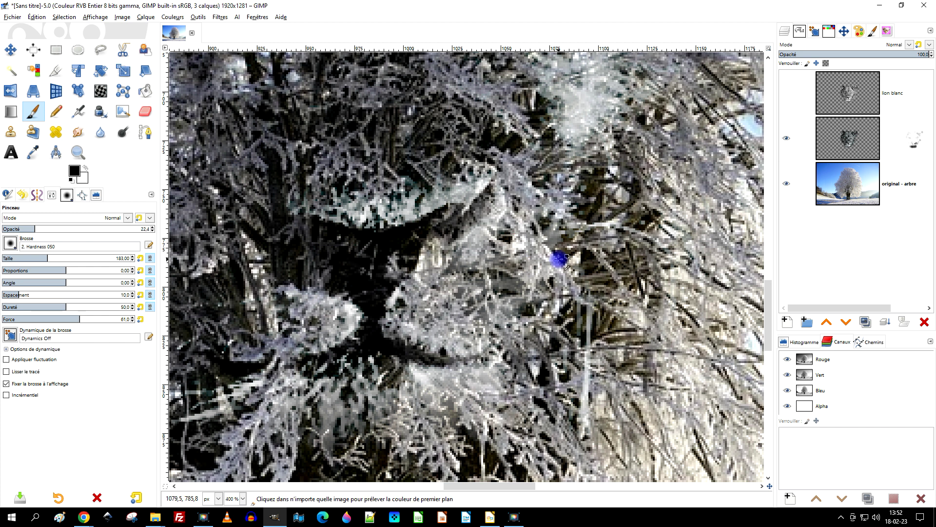
Step: Soften the white streak under the lion's eye with the mask brush
{"action": "scroll", "coordinate": [564, 225], "scroll_direction": "down", "scroll_amount": 5, "text": "ctrl"}
{"action": "scroll", "coordinate": [579, 183], "scroll_direction": "up", "scroll_amount": 5, "text": "ctrl"}
{"action": "scroll", "coordinate": [548, 199], "scroll_direction": "up", "scroll_amount": 1, "text": "ctrl"}
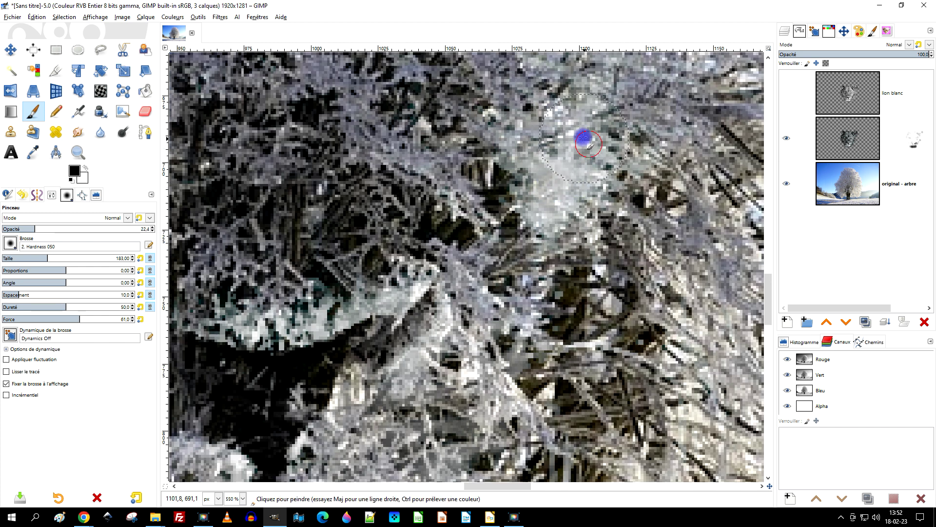
{"action": "scroll", "coordinate": [614, 142], "scroll_direction": "down", "scroll_amount": 1, "text": "ctrl"}
{"action": "scroll", "coordinate": [614, 142], "scroll_direction": "down", "scroll_amount": 1, "text": "ctrl"}
{"action": "scroll", "coordinate": [628, 277], "scroll_direction": "down", "scroll_amount": 1, "text": "ctrl"}
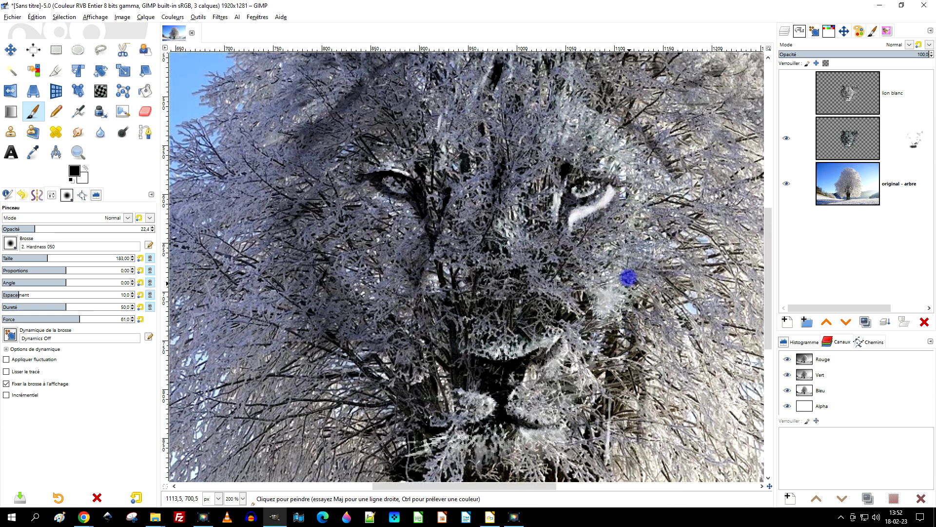
{"action": "scroll", "coordinate": [597, 155], "scroll_direction": "up", "scroll_amount": 2, "text": "ctrl"}
{"action": "left_click_drag", "start_coordinate": [549, 295], "coordinate": [637, 236]}
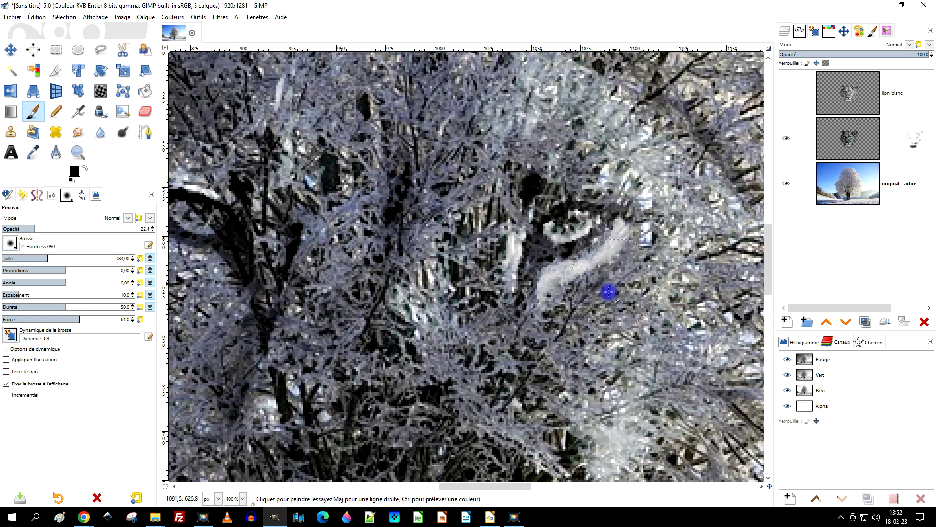
Step: Switch between the lion layers and the middle layer's mask, dabbing strokes on the face
{"action": "left_click", "coordinate": [854, 93]}
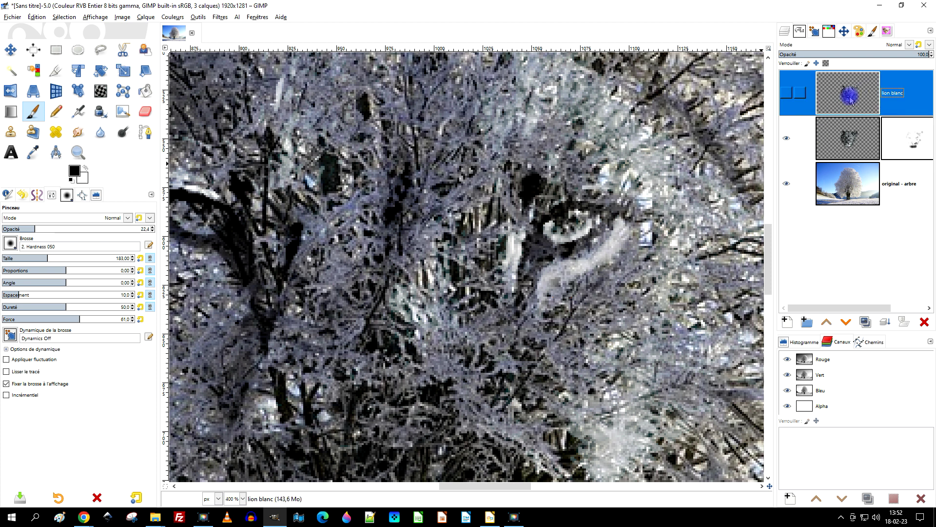
{"action": "scroll", "coordinate": [619, 186], "scroll_direction": "right", "scroll_amount": 2}
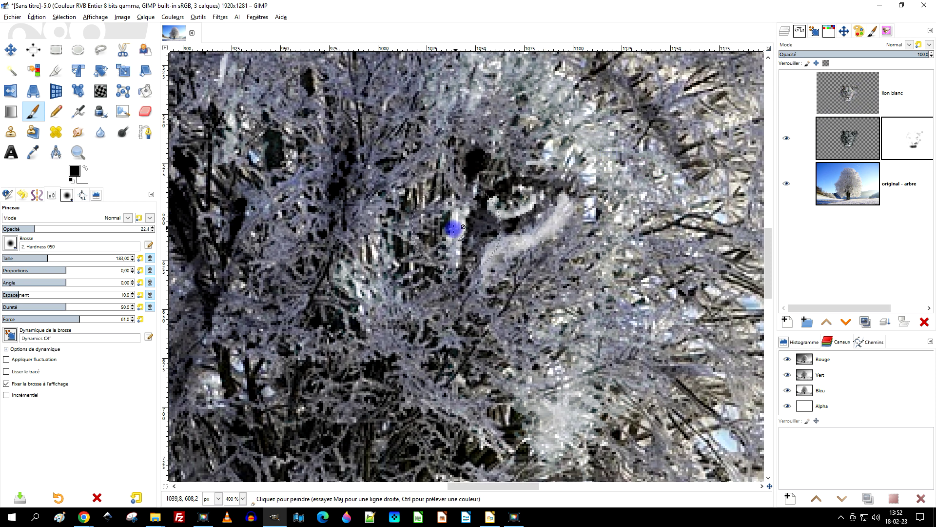
{"action": "left_click", "coordinate": [453, 223]}
{"action": "left_click", "coordinate": [902, 141]}
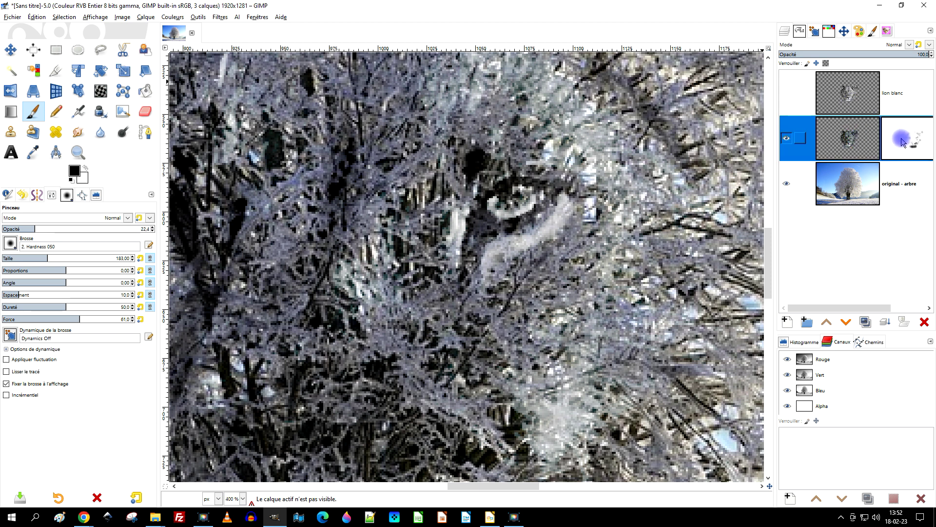
{"action": "left_click", "coordinate": [913, 128]}
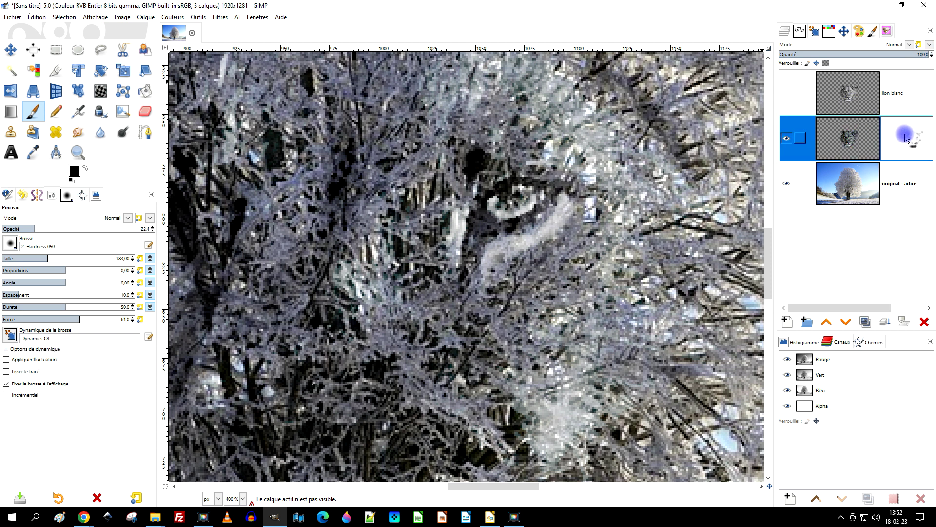
{"action": "left_click", "coordinate": [454, 234]}
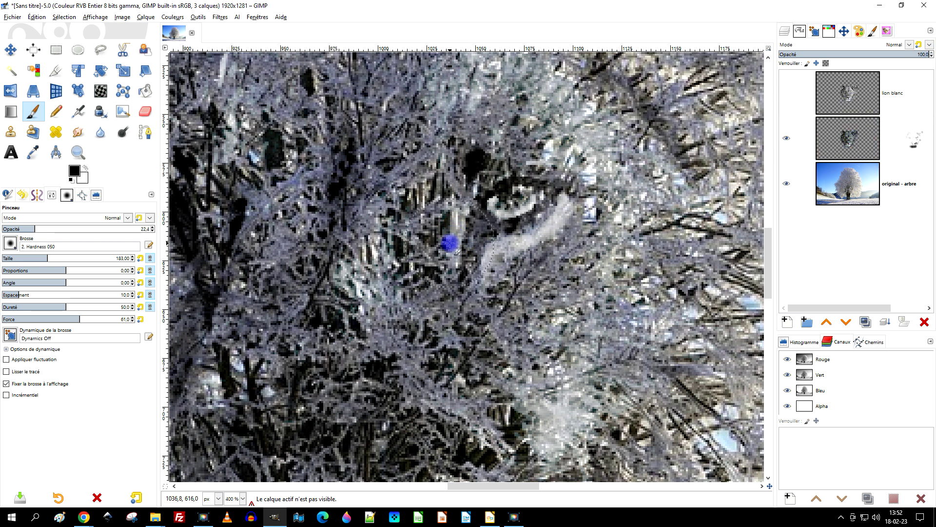
Step: Zoom out to 100% and back to 150% to check the blend
{"action": "scroll", "coordinate": [488, 265], "scroll_direction": "down", "scroll_amount": 3}
{"action": "scroll", "coordinate": [478, 267], "scroll_direction": "down", "scroll_amount": 1}
{"action": "scroll", "coordinate": [484, 172], "scroll_direction": "up", "scroll_amount": 3}
{"action": "scroll", "coordinate": [484, 171], "scroll_direction": "up", "scroll_amount": 1}
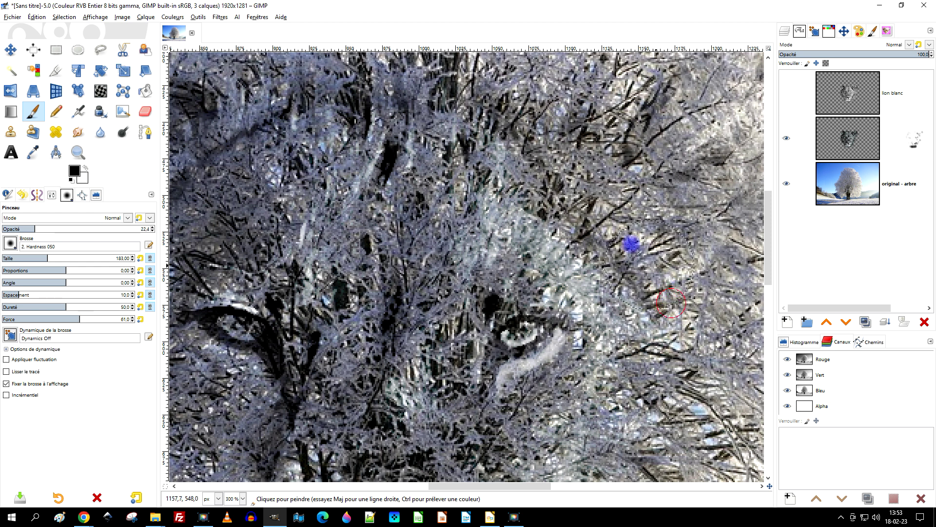
{"action": "scroll", "coordinate": [435, 234], "scroll_direction": "left", "scroll_amount": 3}
{"action": "scroll", "coordinate": [420, 163], "scroll_direction": "up", "scroll_amount": 2}
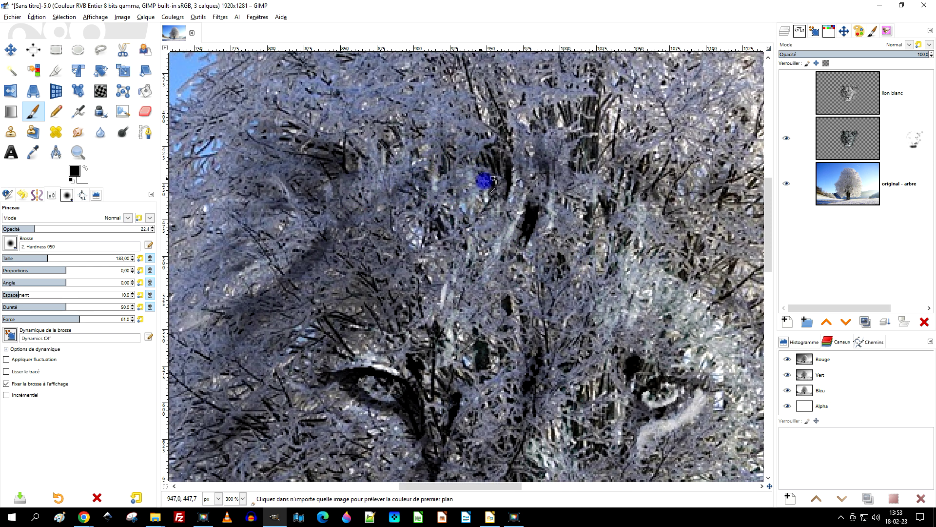
{"action": "scroll", "coordinate": [478, 195], "scroll_direction": "down", "scroll_amount": 2, "text": "ctrl"}
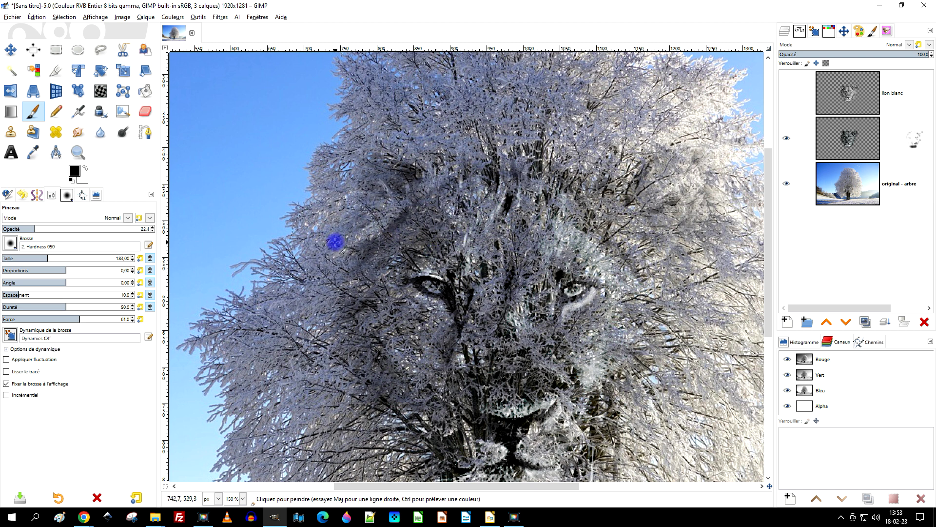
{"action": "scroll", "coordinate": [505, 242], "scroll_direction": "down", "scroll_amount": 1}
{"action": "scroll", "coordinate": [556, 254], "scroll_direction": "down", "scroll_amount": 1}
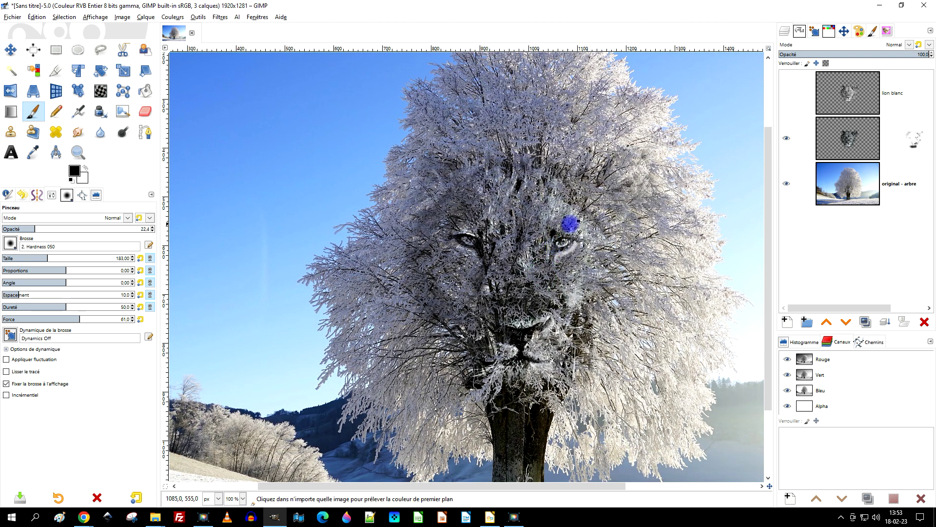
{"action": "scroll", "coordinate": [560, 240], "scroll_direction": "up", "scroll_amount": 1}
{"action": "scroll", "coordinate": [581, 222], "scroll_direction": "down", "scroll_amount": 1}
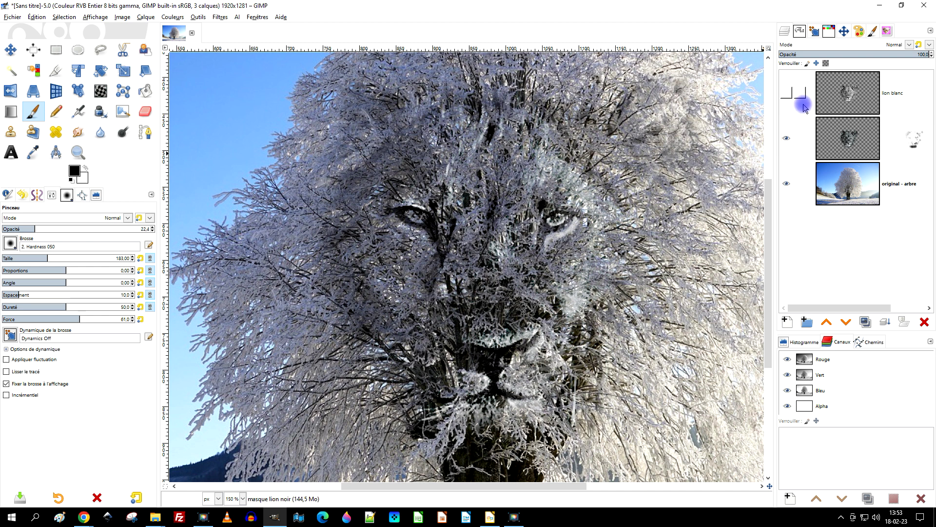
Step: Show the lion blanc layer again over the frosted tree
{"action": "mouse_move", "coordinate": [840, 96]}
{"action": "left_mouse_down"}
{"action": "mouse_move", "coordinate": [793, 94]}
{"action": "mouse_move", "coordinate": [870, 92]}
{"action": "left_mouse_up"}
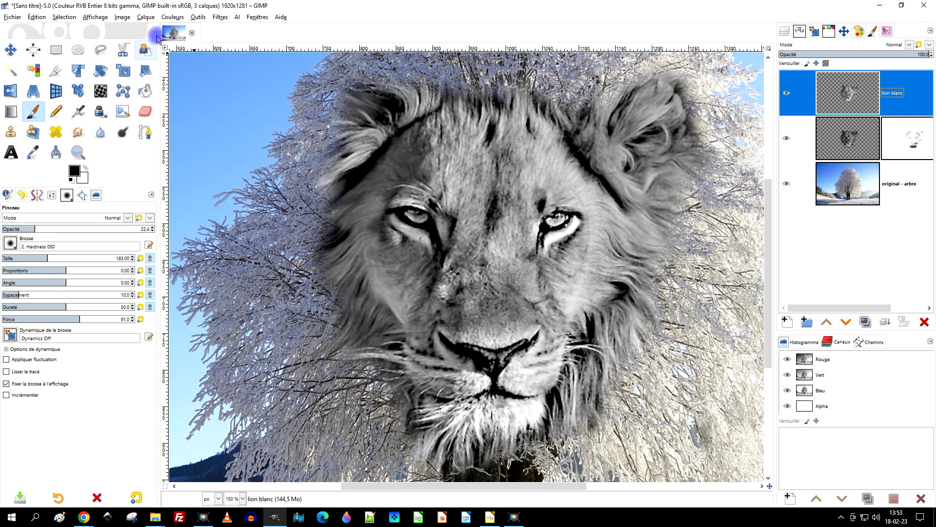
{"action": "left_click", "coordinate": [173, 17]}
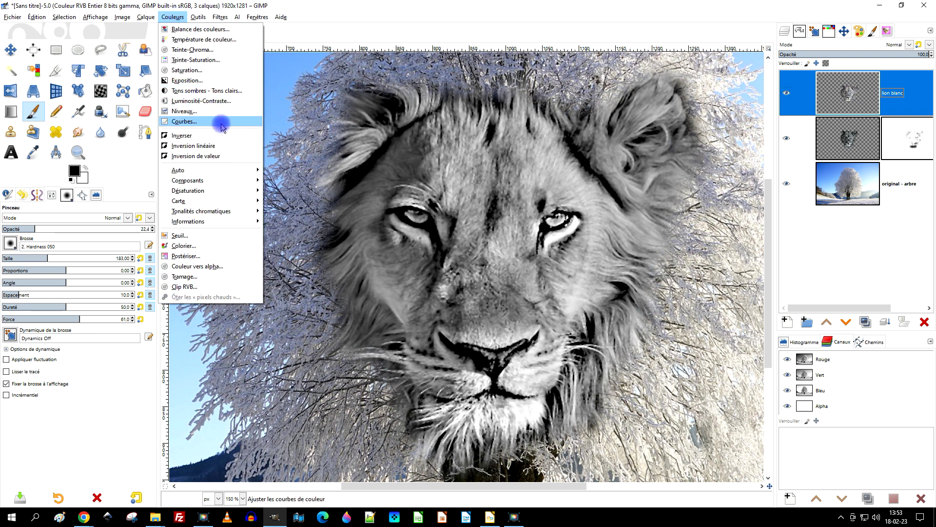
Step: Apply Couleur vers alpha to lion blanc with black (000000) as the transparent colour
{"action": "left_click", "coordinate": [204, 267]}
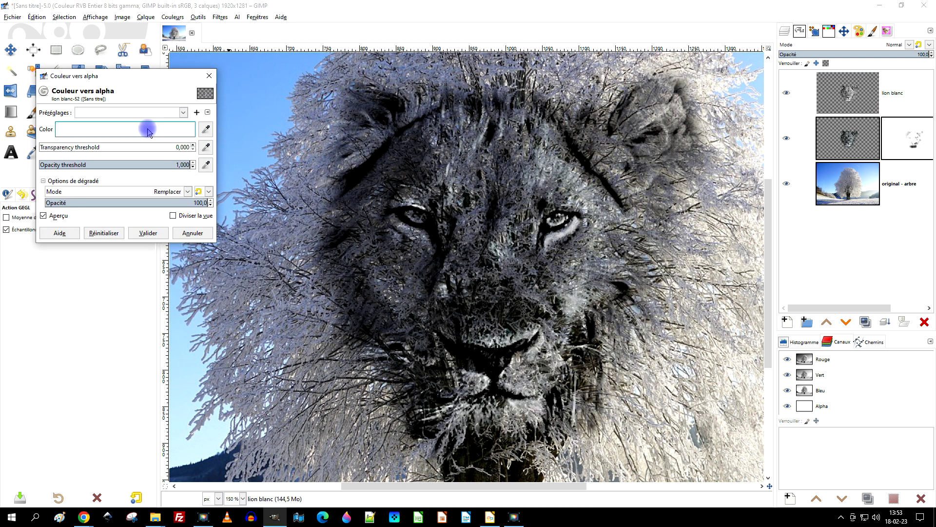
{"action": "left_click", "coordinate": [104, 129]}
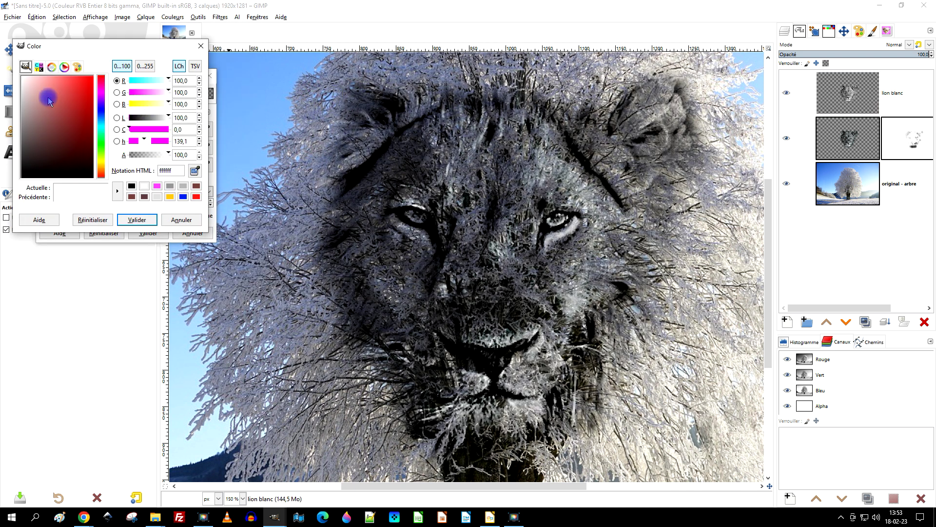
{"action": "left_click_drag", "start_coordinate": [22, 103], "coordinate": [22, 187]}
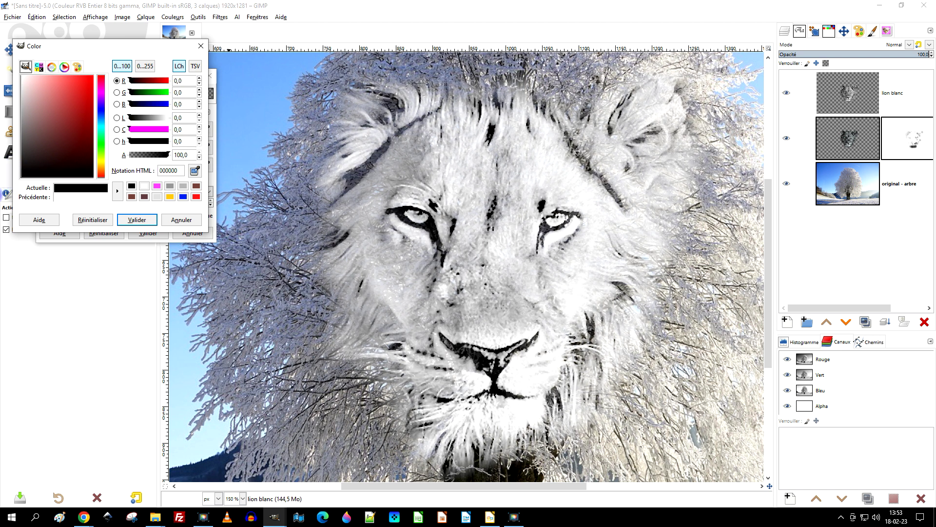
{"action": "left_click", "coordinate": [136, 219]}
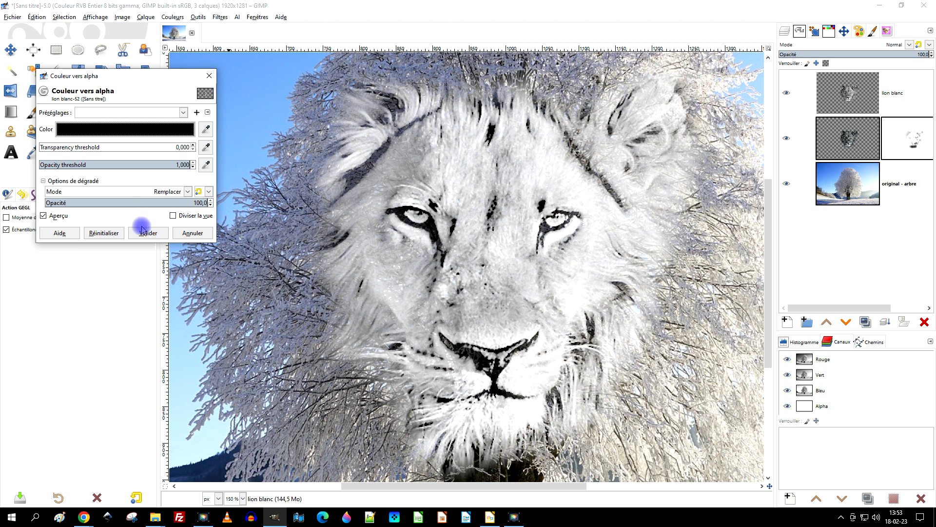
{"action": "left_click", "coordinate": [146, 233]}
Step: Blend lion blanc in Soft Light (Lumière douce) after trying Hard Light, then move it beneath lion noir
{"action": "left_click", "coordinate": [866, 104]}
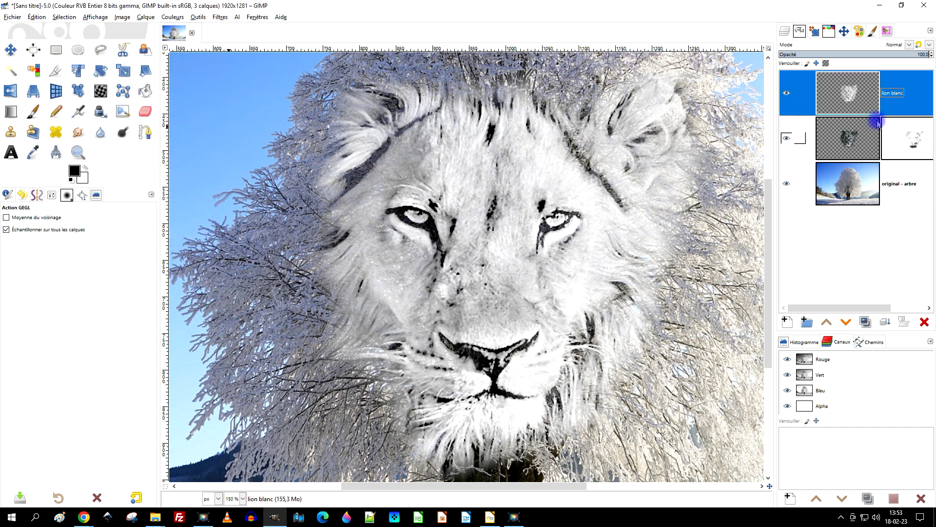
{"action": "left_click", "coordinate": [895, 45]}
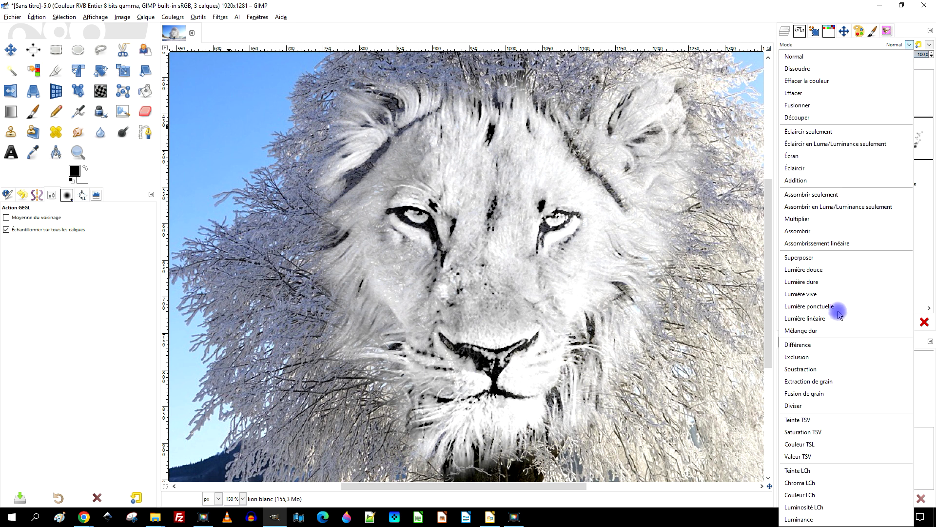
{"action": "left_click", "coordinate": [834, 282]}
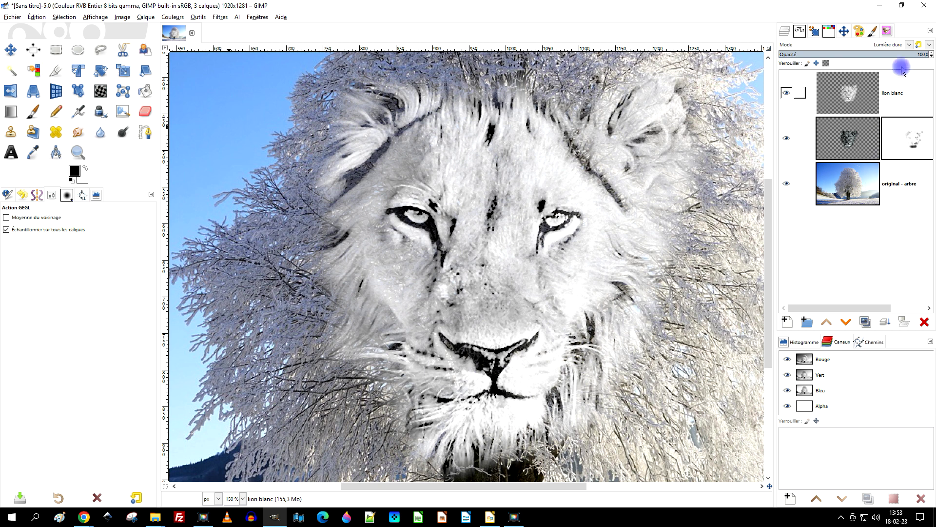
{"action": "left_click", "coordinate": [909, 44]}
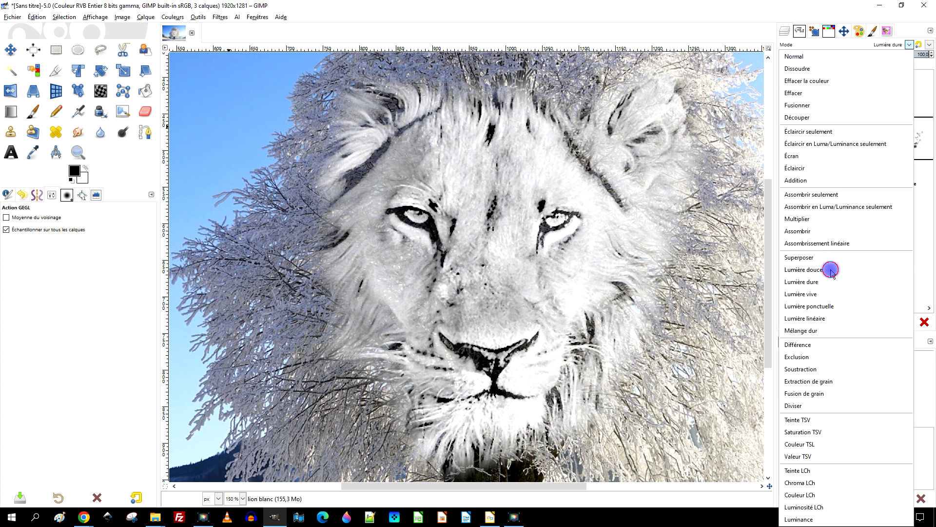
{"action": "left_click", "coordinate": [830, 270]}
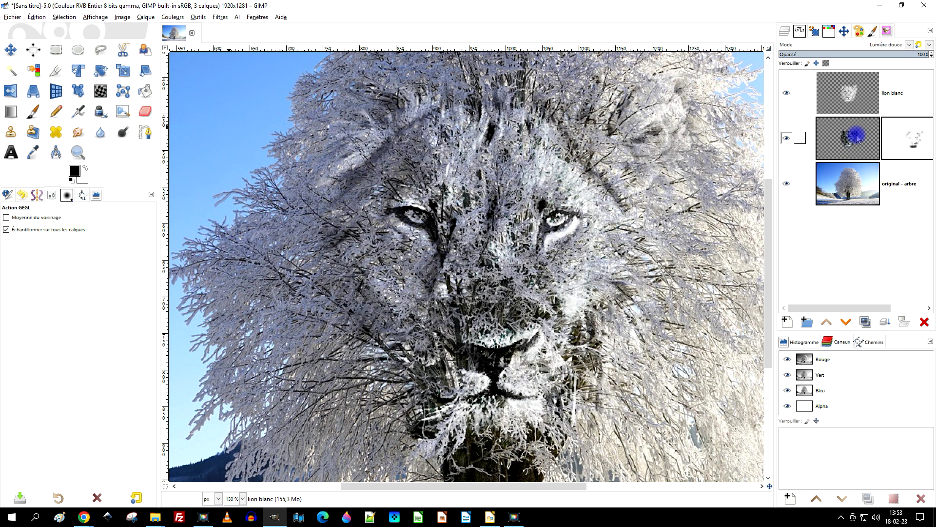
{"action": "left_click", "coordinate": [786, 92]}
{"action": "left_click", "coordinate": [786, 93]}
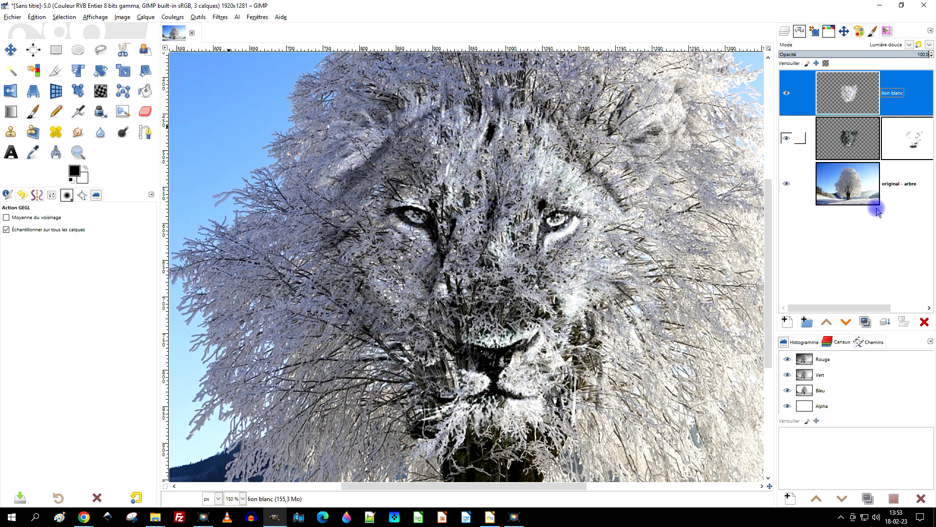
{"action": "left_click", "coordinate": [846, 323]}
Step: Lower lion blanc's opacity to about 34.0 and toggle its visibility to compare
{"action": "left_click", "coordinate": [866, 150]}
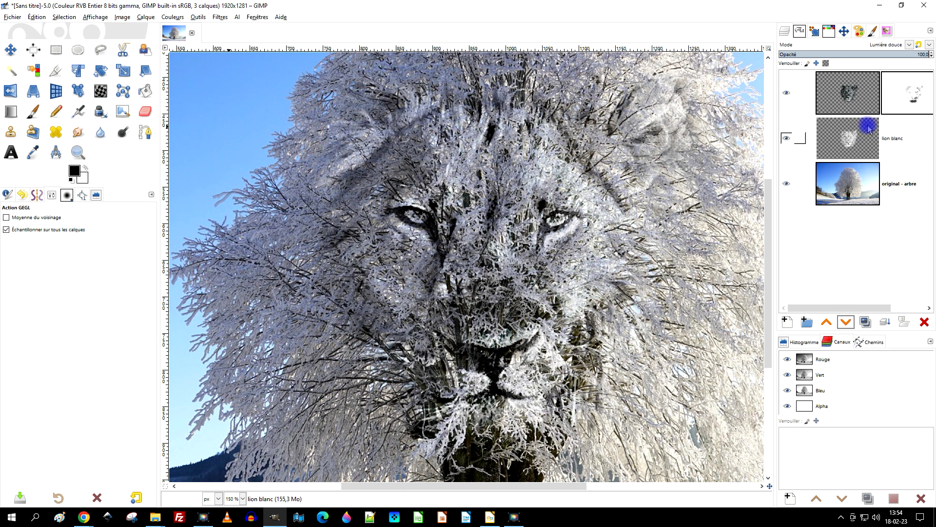
{"action": "left_click", "coordinate": [862, 55]}
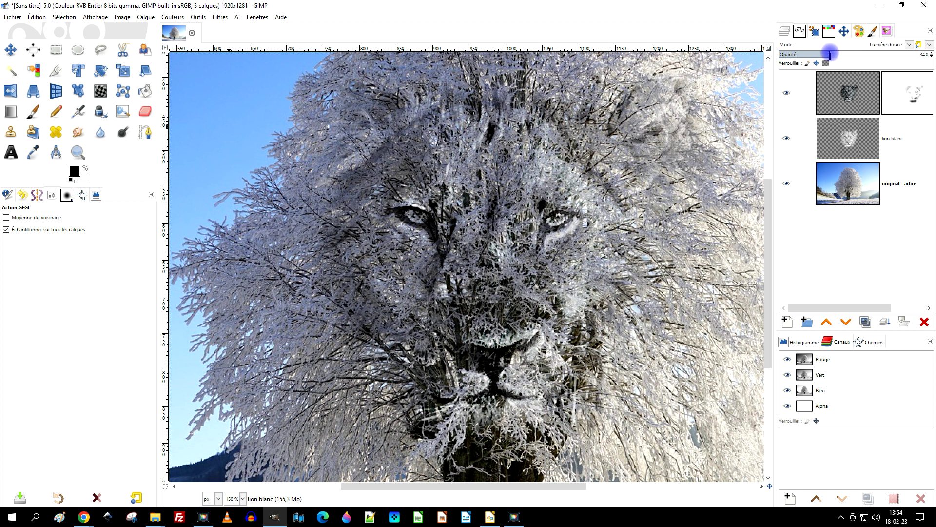
{"action": "scroll", "coordinate": [547, 324], "scroll_direction": "down", "scroll_amount": 2}
{"action": "scroll", "coordinate": [539, 356], "scroll_direction": "up", "scroll_amount": 1}
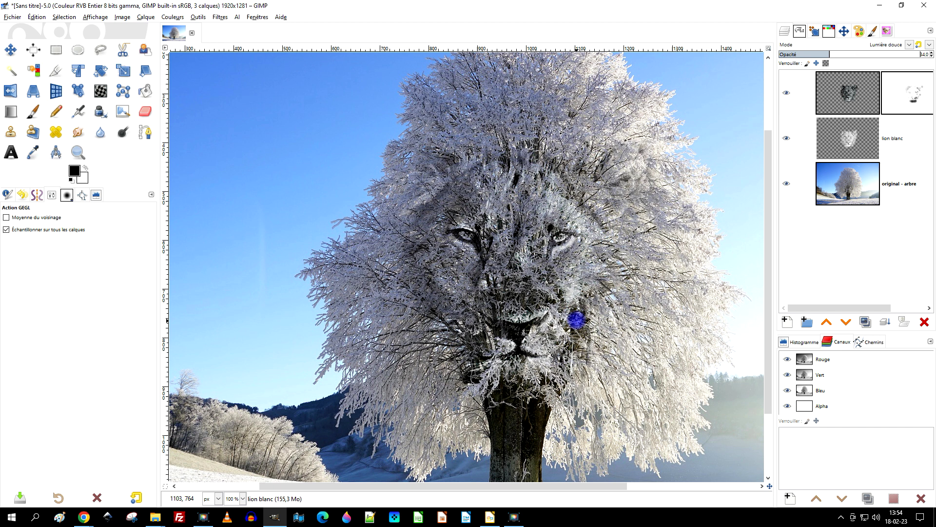
{"action": "scroll", "coordinate": [575, 317], "scroll_direction": "up", "scroll_amount": 1}
{"action": "left_click", "coordinate": [787, 138]}
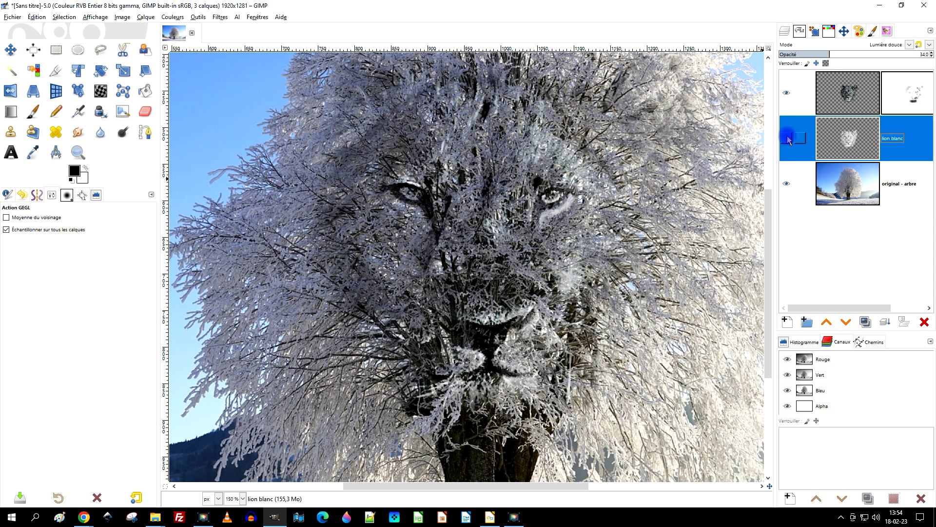
{"action": "left_click", "coordinate": [787, 138]}
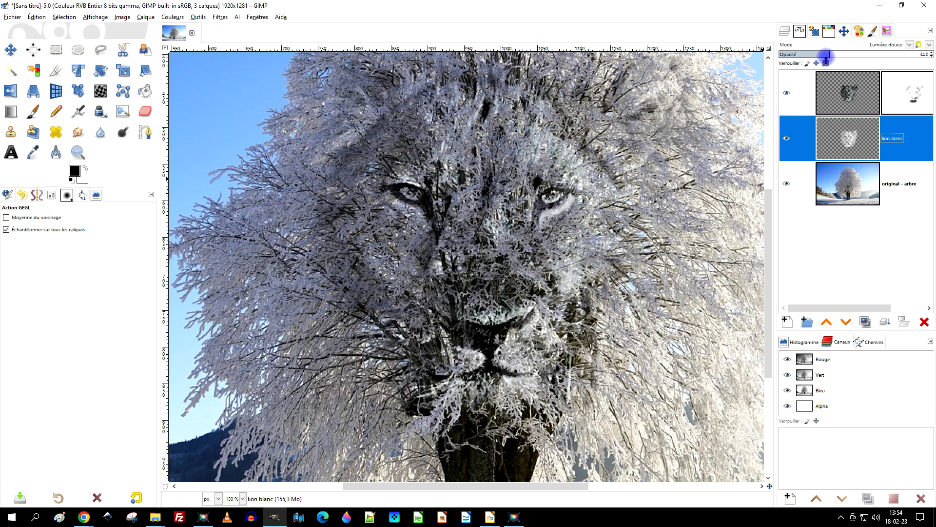
Step: Try 27.2 opacity on lion blanc, compare again, then settle on 46.9
{"action": "left_click", "coordinate": [820, 53]}
{"action": "scroll", "coordinate": [489, 312], "scroll_direction": "down", "scroll_amount": 2}
{"action": "scroll", "coordinate": [486, 316], "scroll_direction": "up", "scroll_amount": 1}
{"action": "scroll", "coordinate": [487, 316], "scroll_direction": "up", "scroll_amount": 1}
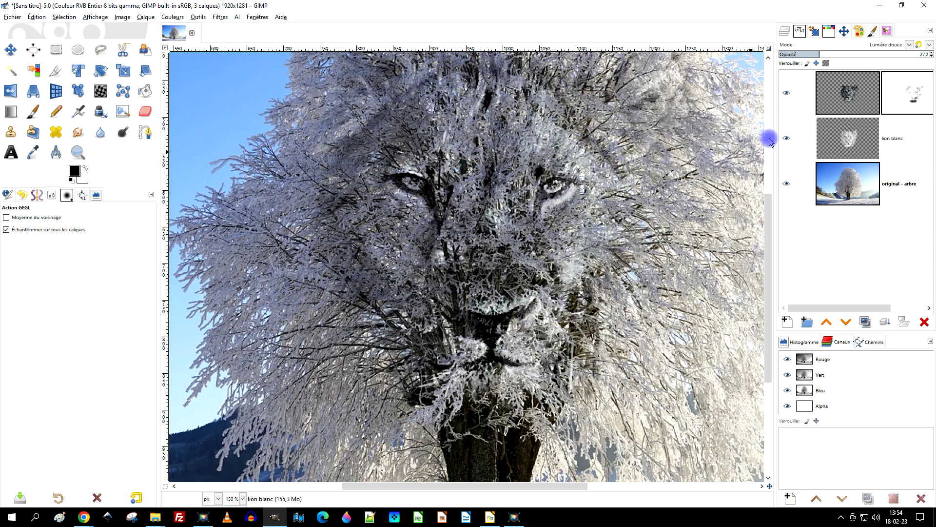
{"action": "left_click", "coordinate": [787, 138]}
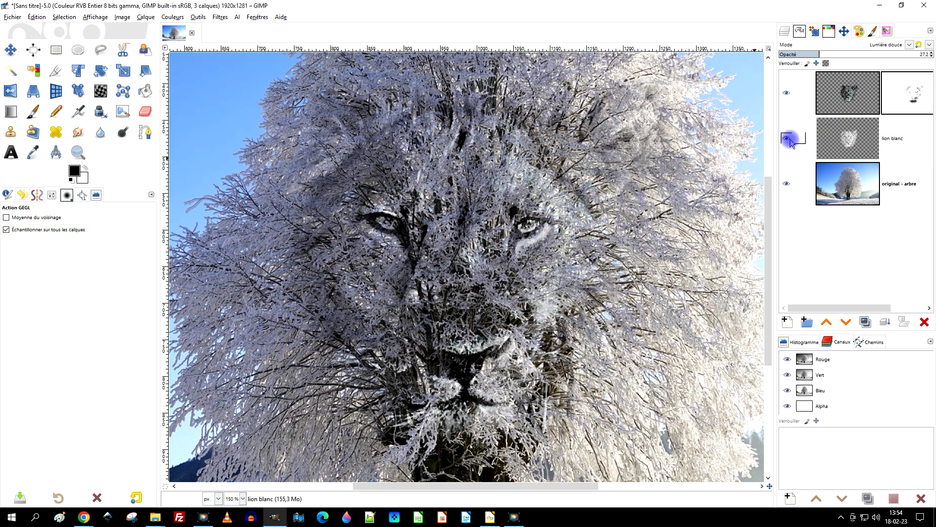
{"action": "left_click", "coordinate": [786, 140]}
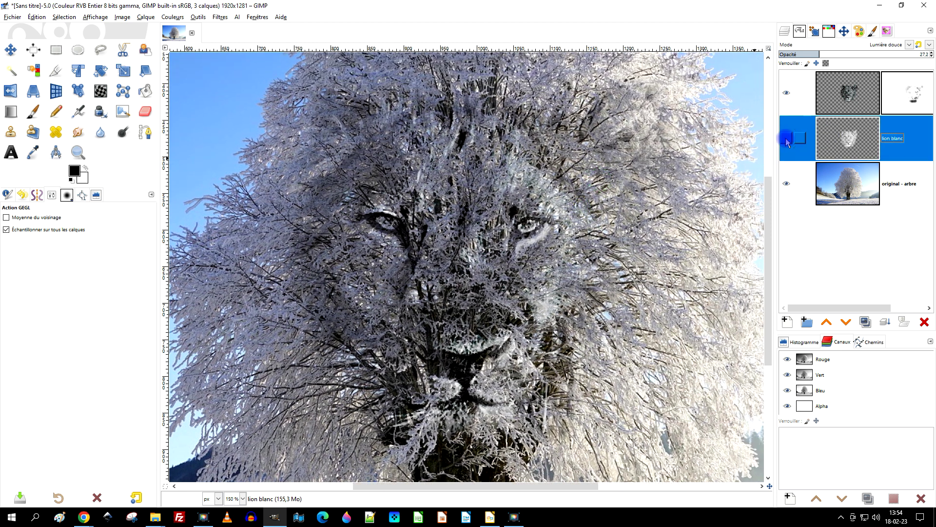
{"action": "left_click", "coordinate": [787, 138]}
{"action": "left_click", "coordinate": [849, 55]}
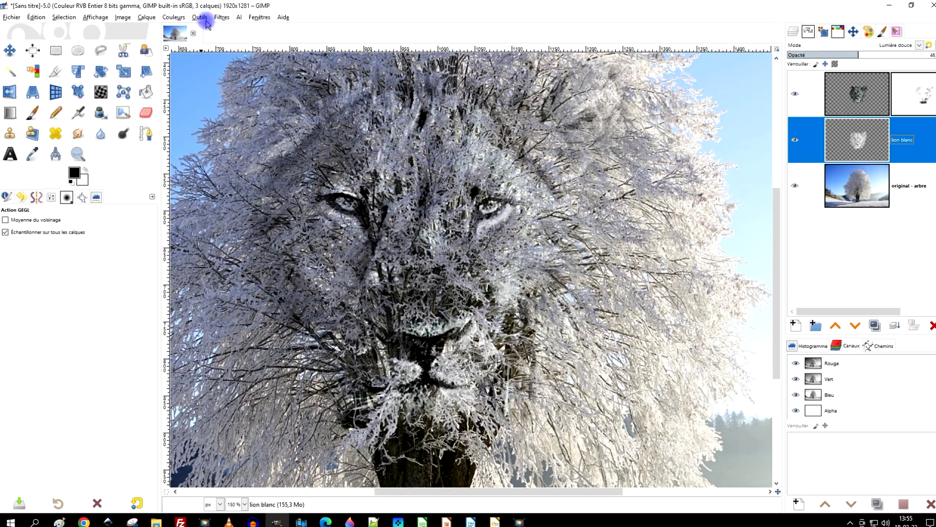
Step: Open Couleurs > Température de couleur and lower the original temperature to about 4197
{"action": "left_click", "coordinate": [173, 17]}
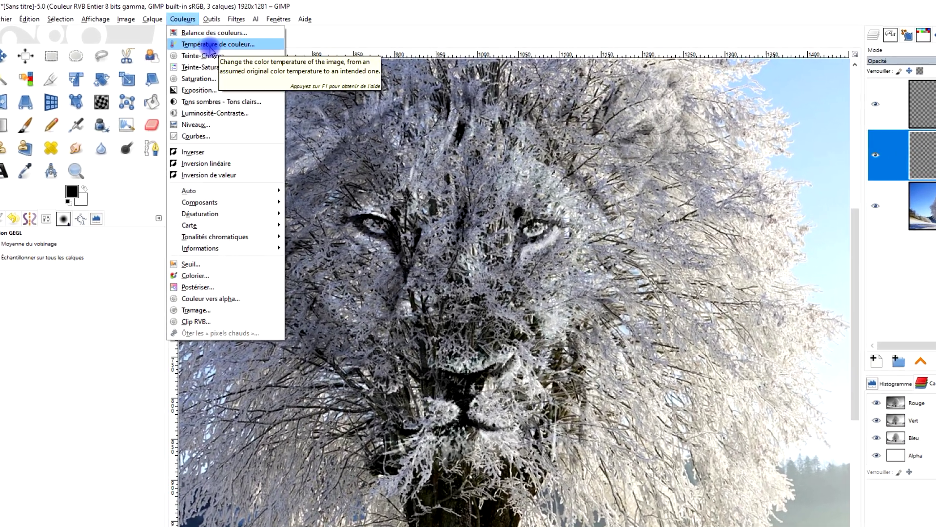
{"action": "left_click", "coordinate": [200, 43]}
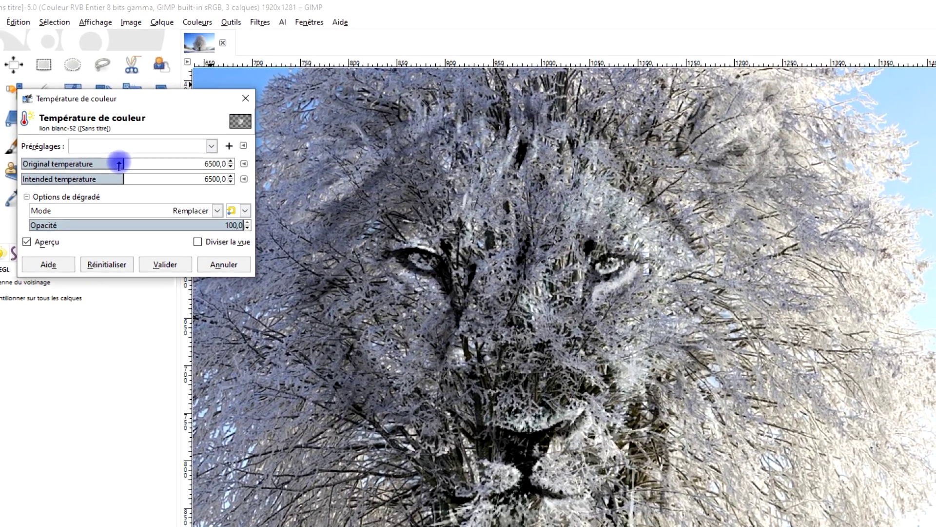
{"action": "mouse_move", "coordinate": [117, 149]}
{"action": "left_mouse_down"}
{"action": "mouse_move", "coordinate": [83, 149]}
{"action": "mouse_move", "coordinate": [136, 165]}
{"action": "mouse_move", "coordinate": [49, 178]}
{"action": "mouse_move", "coordinate": [149, 180]}
{"action": "left_mouse_up"}
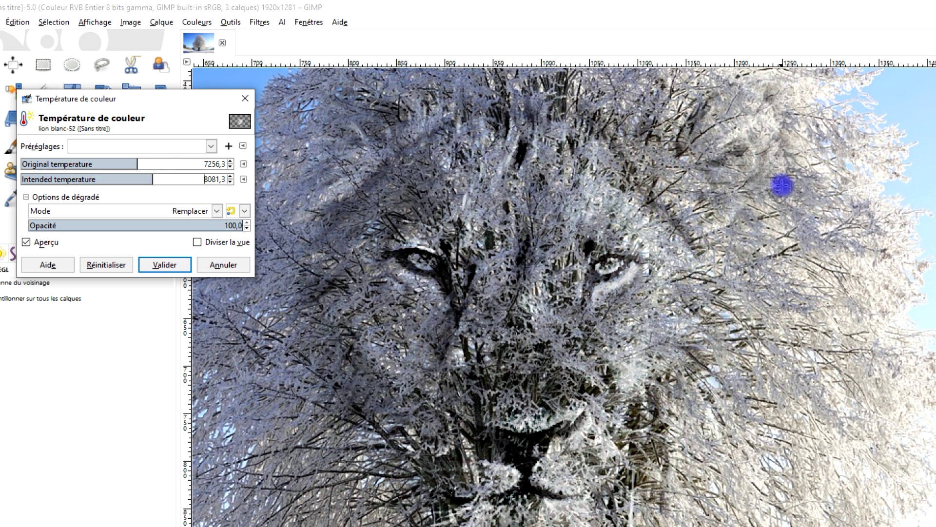
{"action": "left_click_drag", "start_coordinate": [138, 166], "coordinate": [80, 162]}
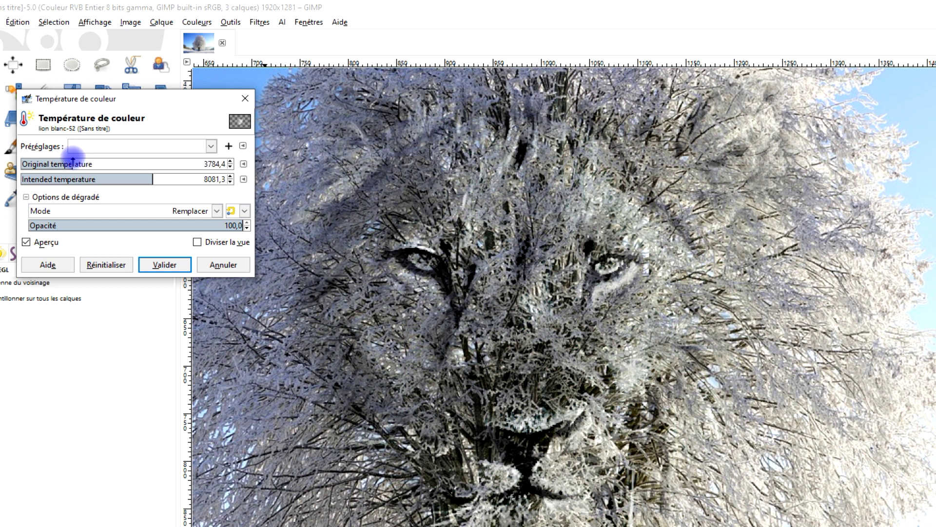
{"action": "left_click_drag", "start_coordinate": [72, 161], "coordinate": [76, 161]}
Step: Compare the preview and set original to 3646.9 and intended to about 6671.9, then apply
{"action": "left_click", "coordinate": [43, 244]}
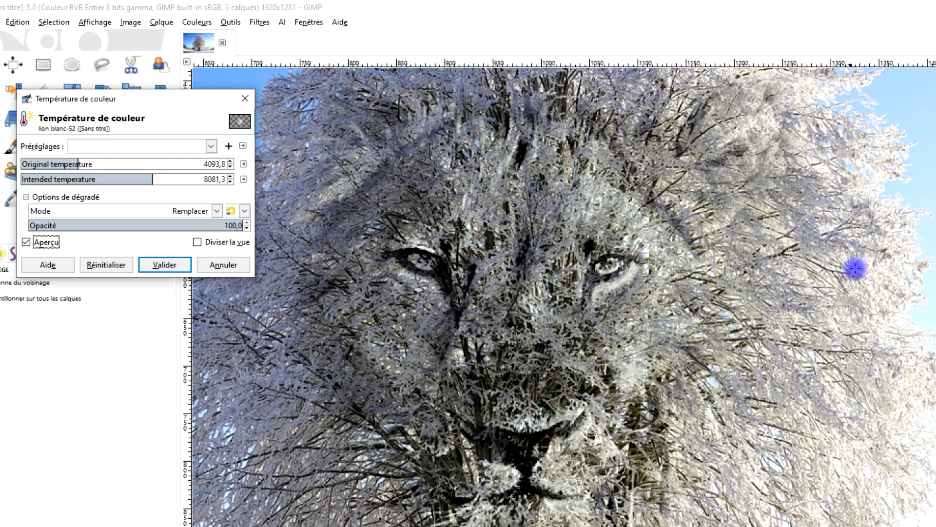
{"action": "scroll", "coordinate": [742, 335], "scroll_direction": "down", "scroll_amount": 3}
{"action": "scroll", "coordinate": [736, 338], "scroll_direction": "up", "scroll_amount": 2}
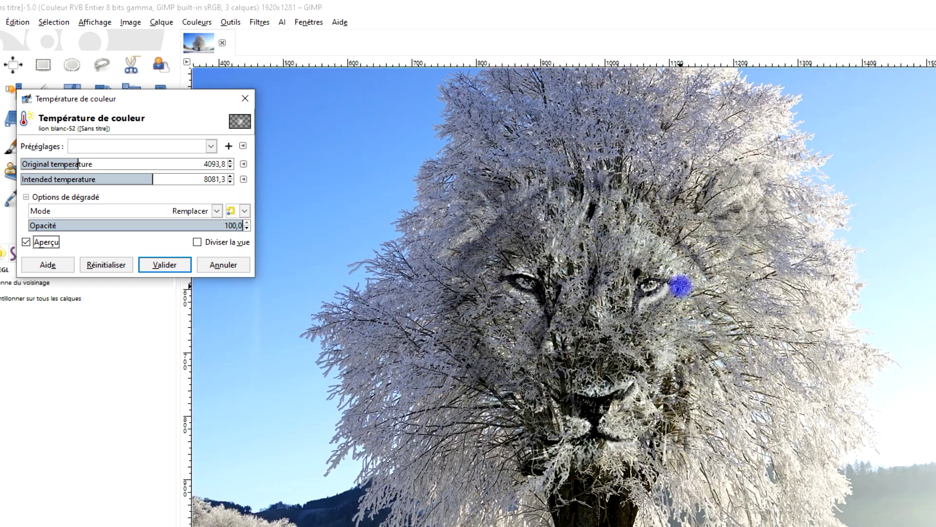
{"action": "scroll", "coordinate": [679, 282], "scroll_direction": "up", "scroll_amount": 2}
{"action": "mouse_move", "coordinate": [73, 163]}
{"action": "left_mouse_down"}
{"action": "mouse_move", "coordinate": [45, 163]}
{"action": "mouse_move", "coordinate": [62, 164]}
{"action": "left_mouse_up"}
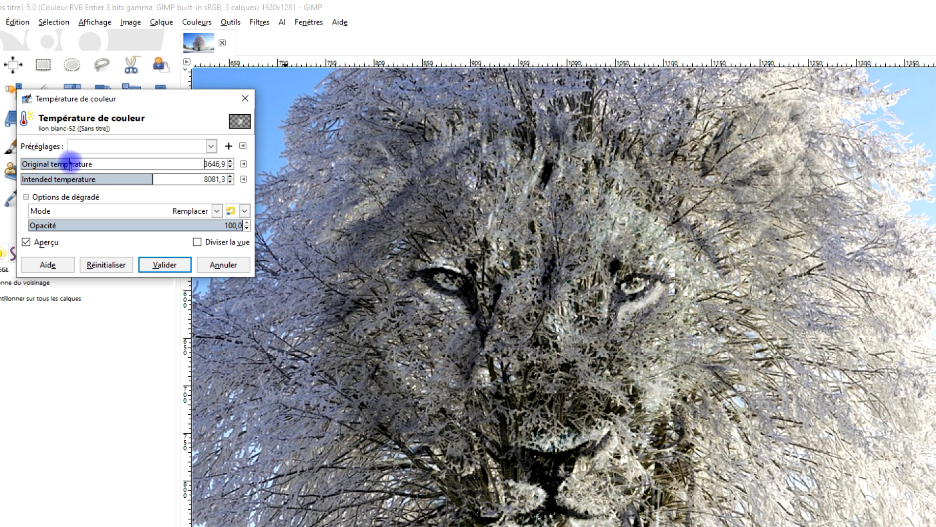
{"action": "left_click", "coordinate": [33, 244]}
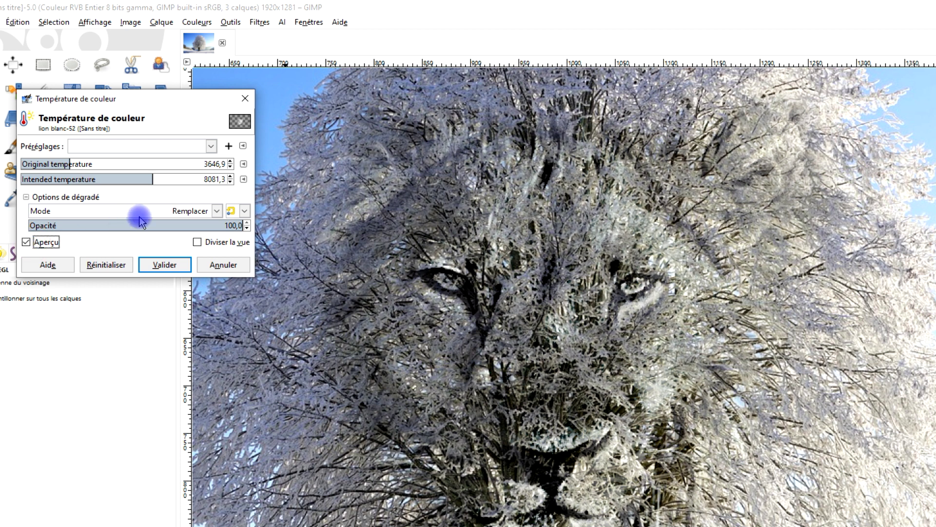
{"action": "left_click_drag", "start_coordinate": [146, 175], "coordinate": [126, 175]}
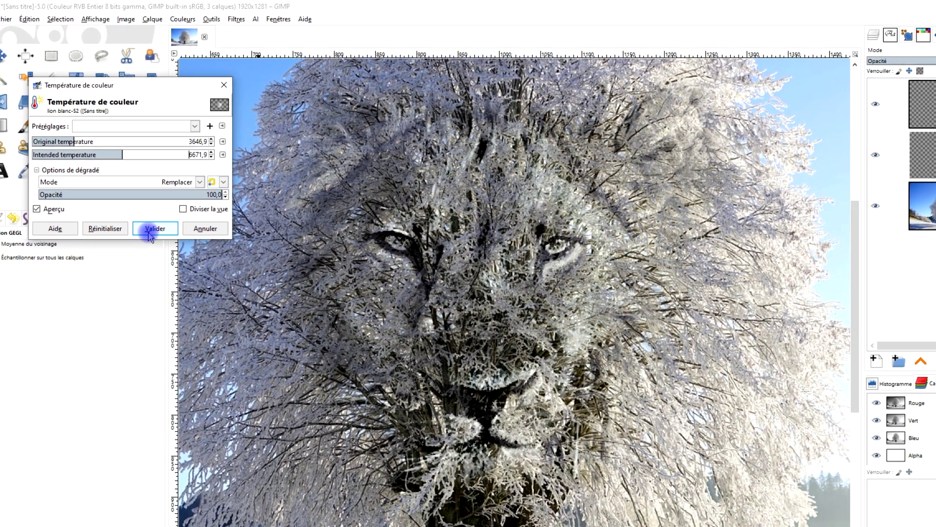
{"action": "left_click", "coordinate": [158, 240]}
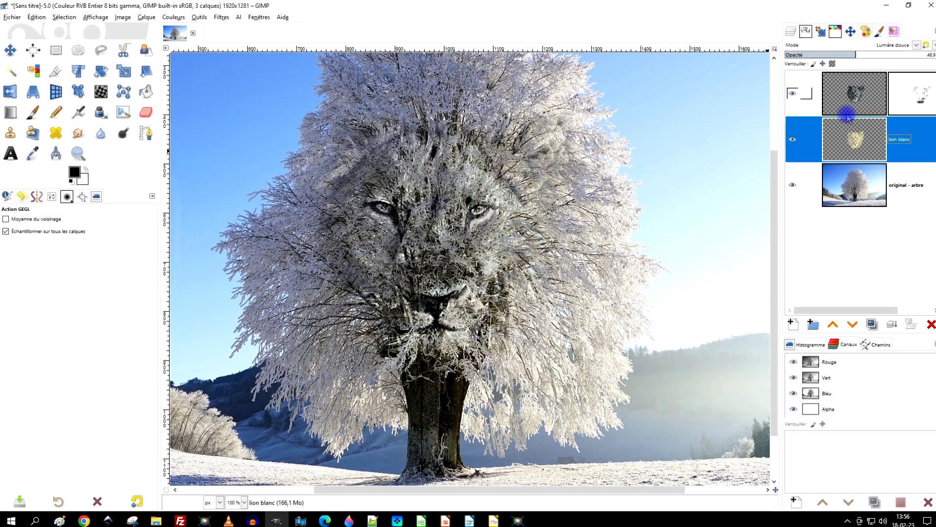
Step: Widen the Layers dock and set lion noir's opacity to 76.2, then compare and reselect lion blanc
{"action": "left_click", "coordinate": [877, 76]}
{"action": "left_click", "coordinate": [872, 96]}
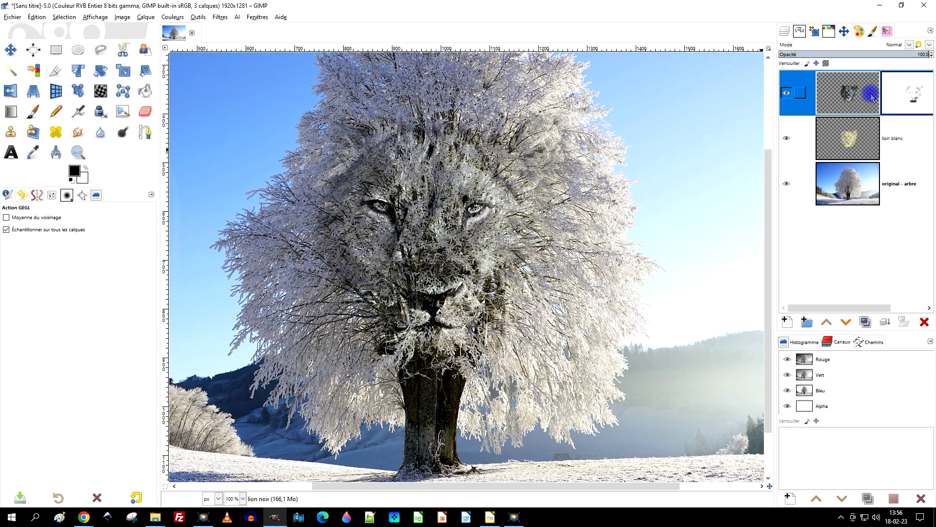
{"action": "left_click_drag", "start_coordinate": [774, 154], "coordinate": [730, 158]}
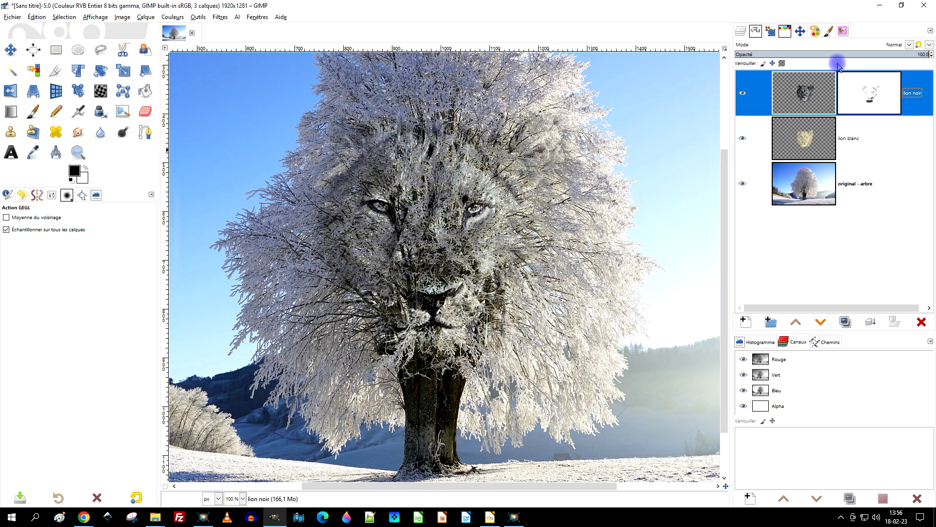
{"action": "left_click", "coordinate": [902, 55]}
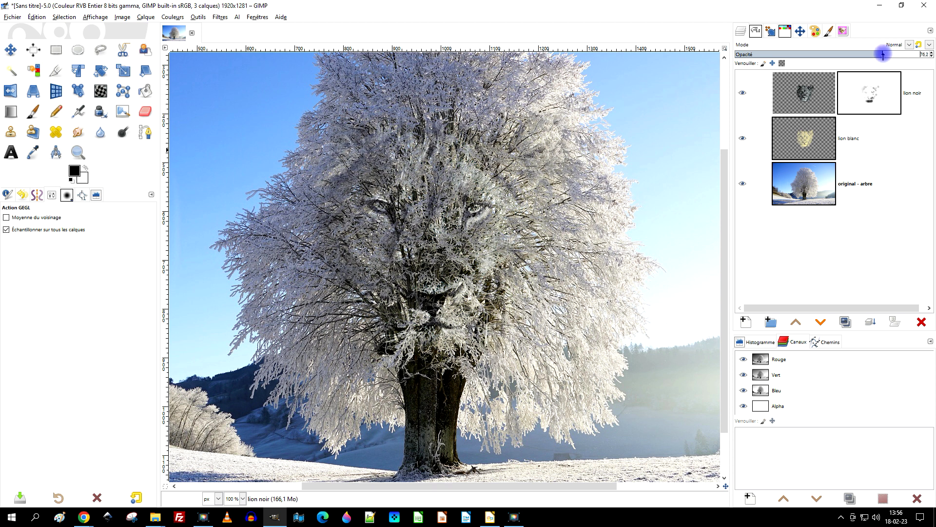
{"action": "left_click", "coordinate": [741, 138]}
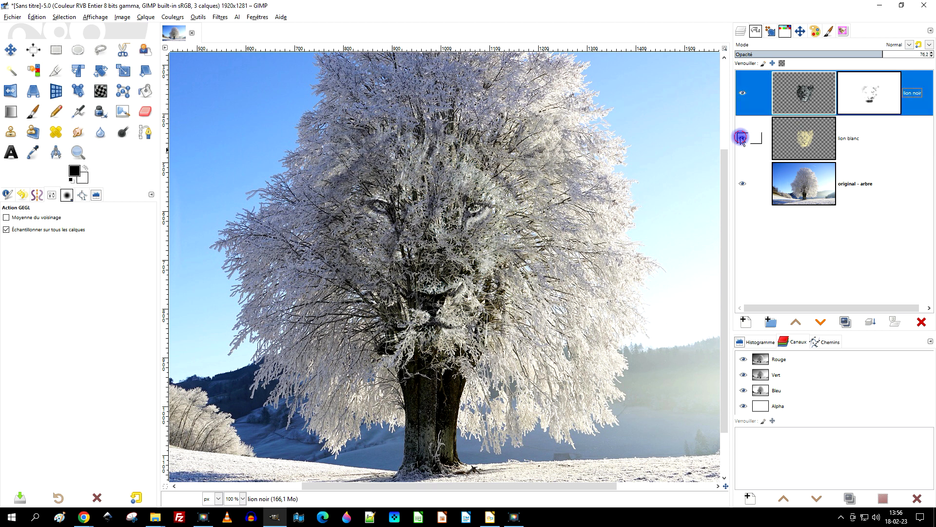
{"action": "left_click", "coordinate": [742, 139]}
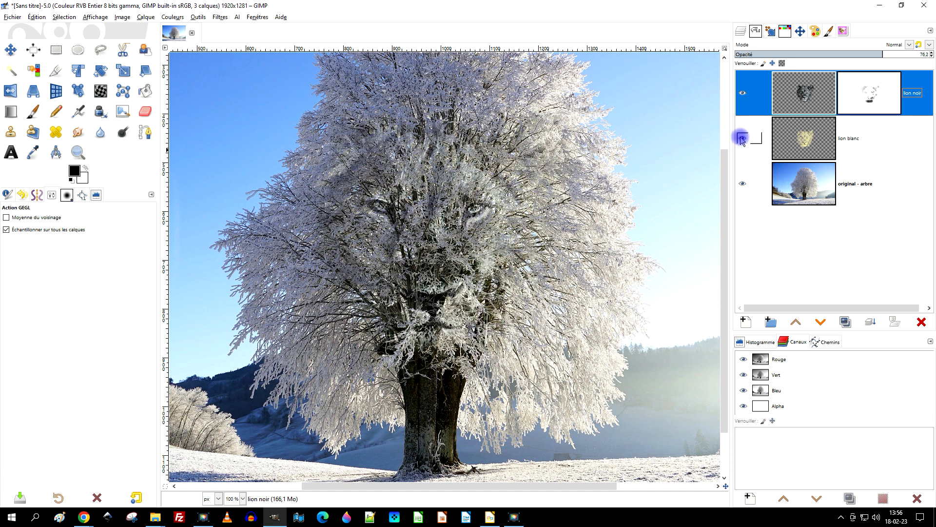
{"action": "left_click", "coordinate": [794, 139]}
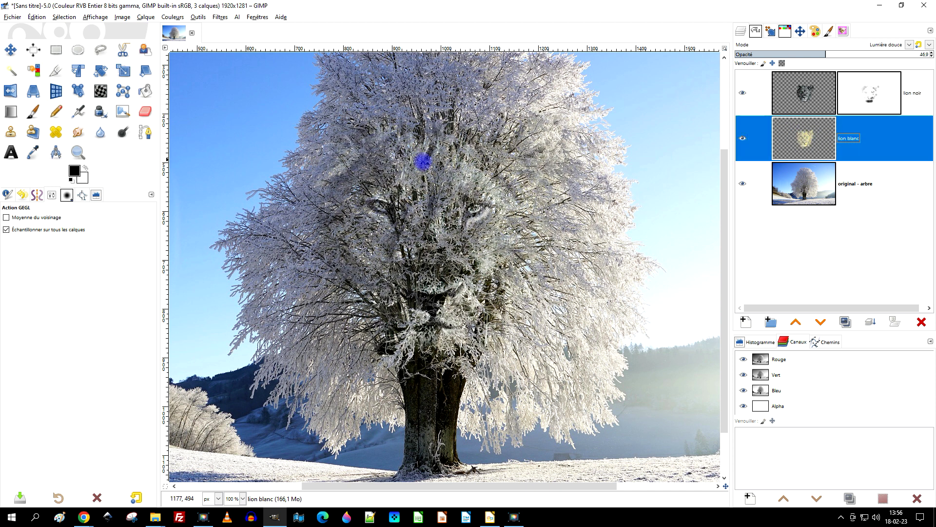
{"action": "scroll", "coordinate": [362, 146], "scroll_direction": "up", "scroll_amount": 1}
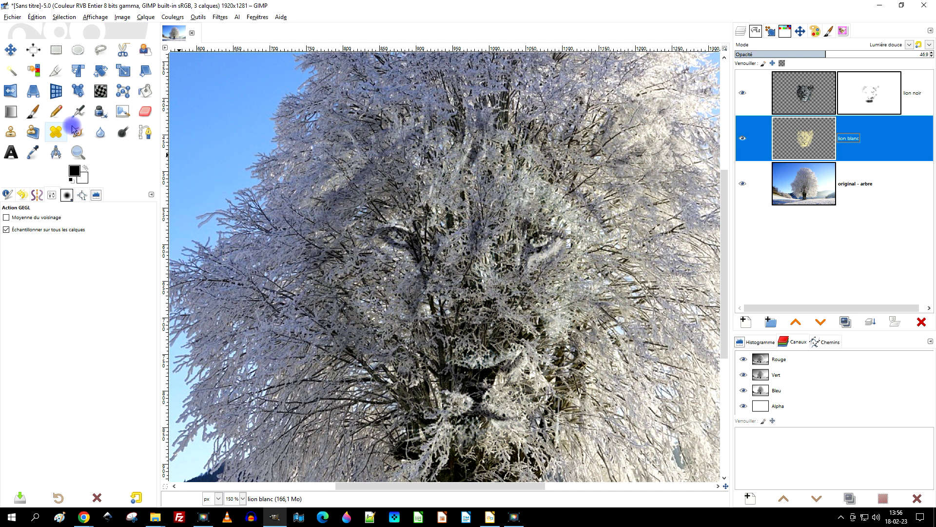
Step: Choose the Eraser (Gomme), hide and reshow lion blanc to compare, and pan to the tree's top
{"action": "left_click", "coordinate": [146, 111]}
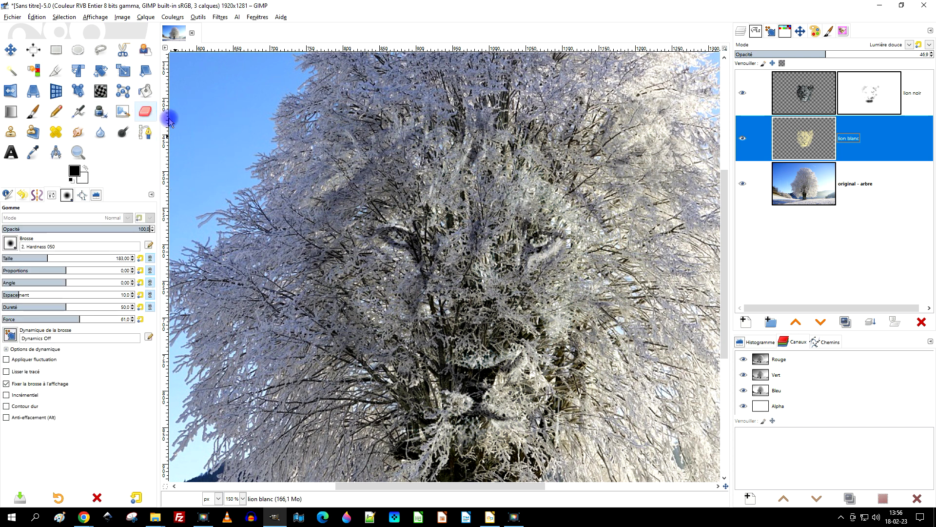
{"action": "left_click", "coordinate": [380, 111]}
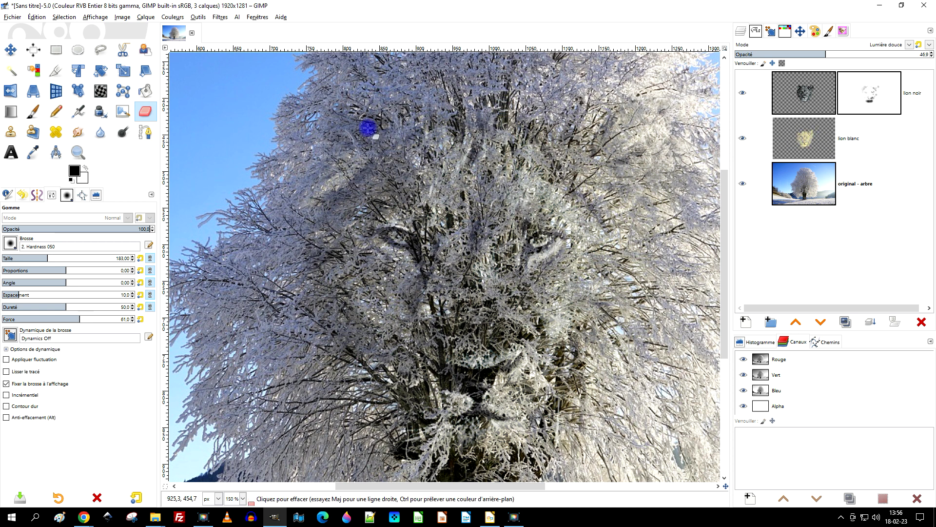
{"action": "left_click", "coordinate": [316, 167]}
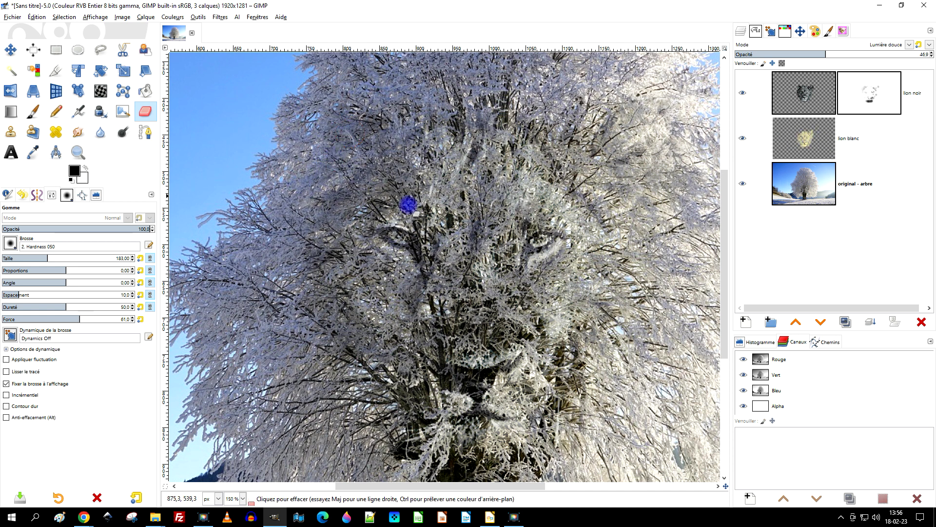
{"action": "scroll", "coordinate": [349, 200], "scroll_direction": "down", "scroll_amount": 3}
{"action": "scroll", "coordinate": [443, 266], "scroll_direction": "down", "scroll_amount": 2}
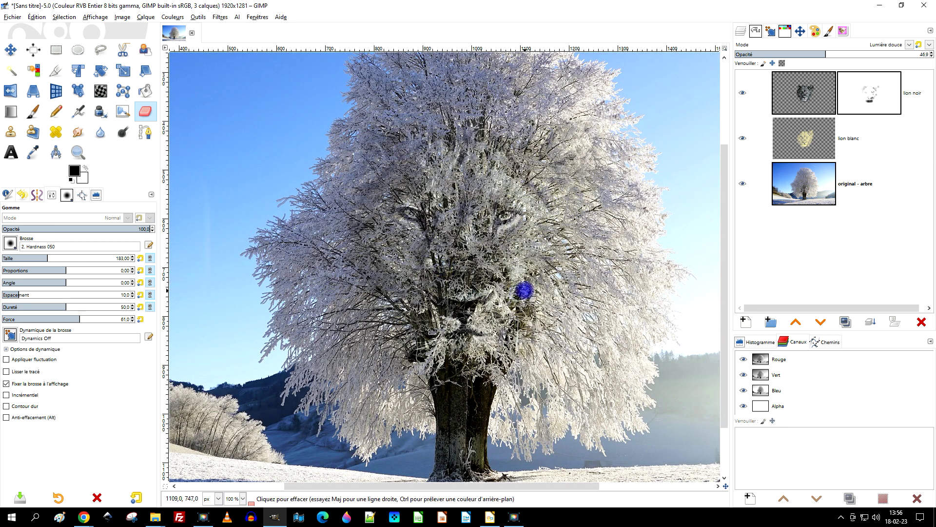
{"action": "scroll", "coordinate": [461, 370], "scroll_direction": "up", "scroll_amount": 2}
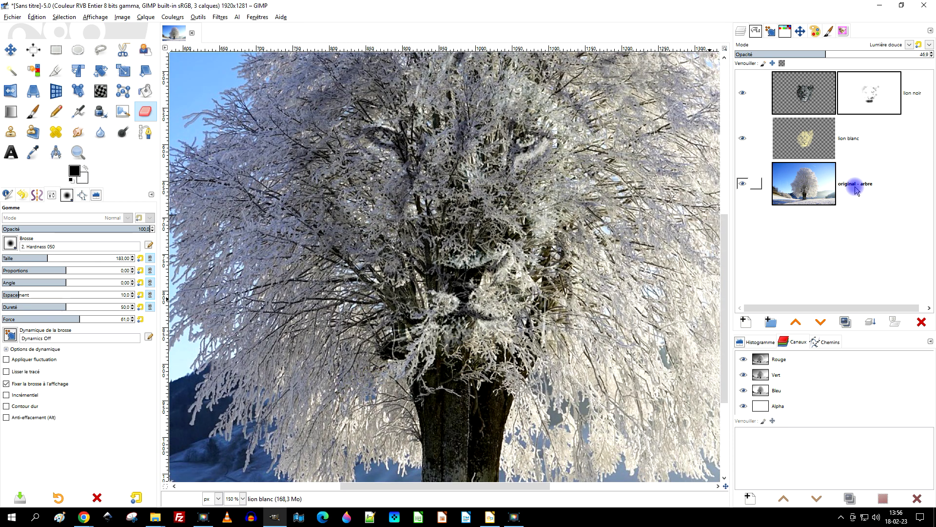
{"action": "left_click", "coordinate": [769, 135]}
{"action": "left_click", "coordinate": [742, 140]}
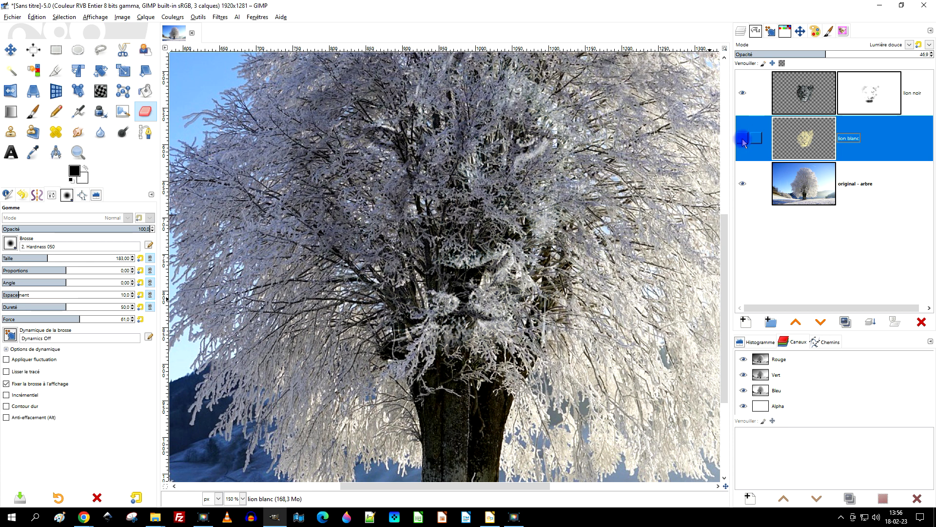
{"action": "left_click", "coordinate": [742, 140]}
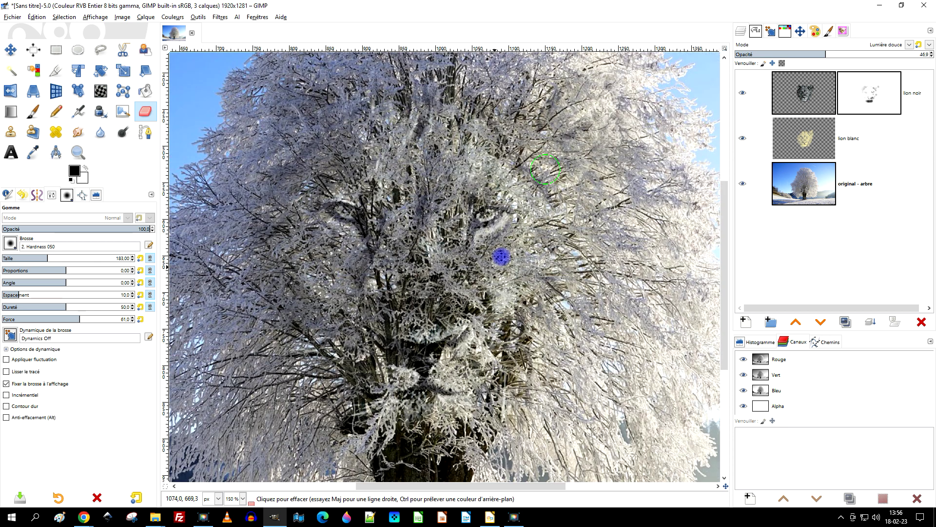
{"action": "left_click_drag", "start_coordinate": [559, 198], "coordinate": [502, 262]}
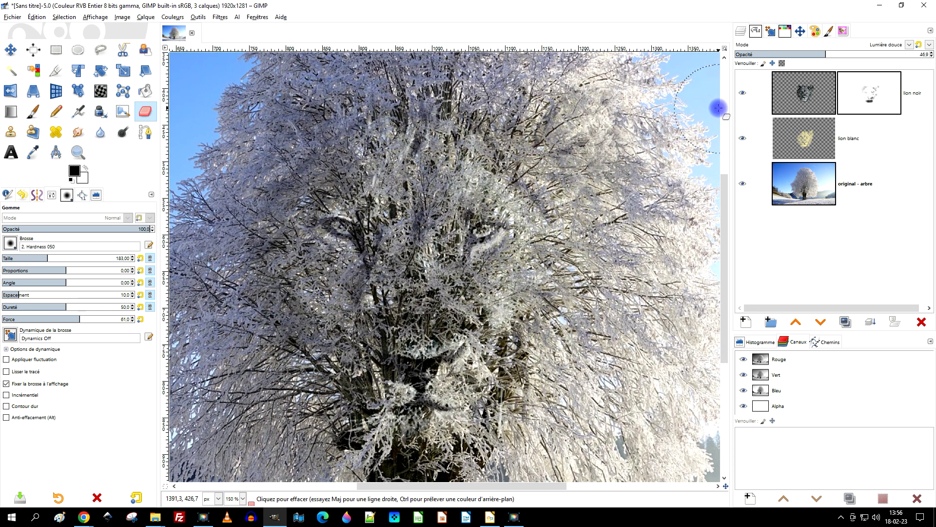
Step: Target lion noir's mask and set the layer opacity to 79.7 after trying 100
{"action": "left_click", "coordinate": [790, 95]}
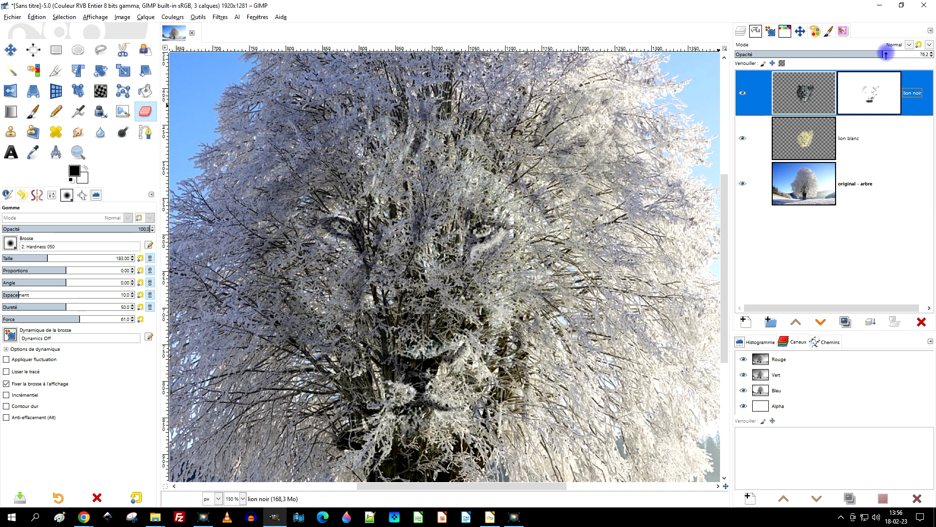
{"action": "left_click", "coordinate": [870, 95]}
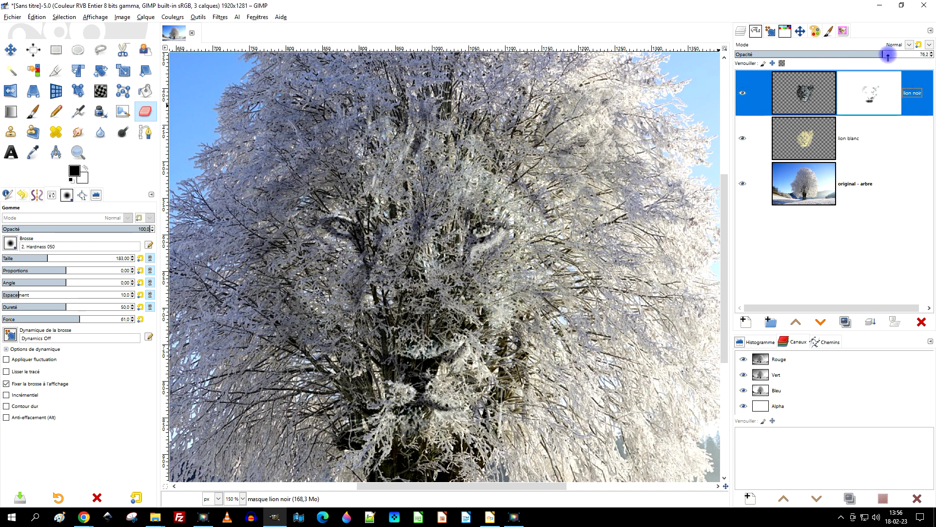
{"action": "left_click_drag", "start_coordinate": [887, 56], "coordinate": [932, 55]}
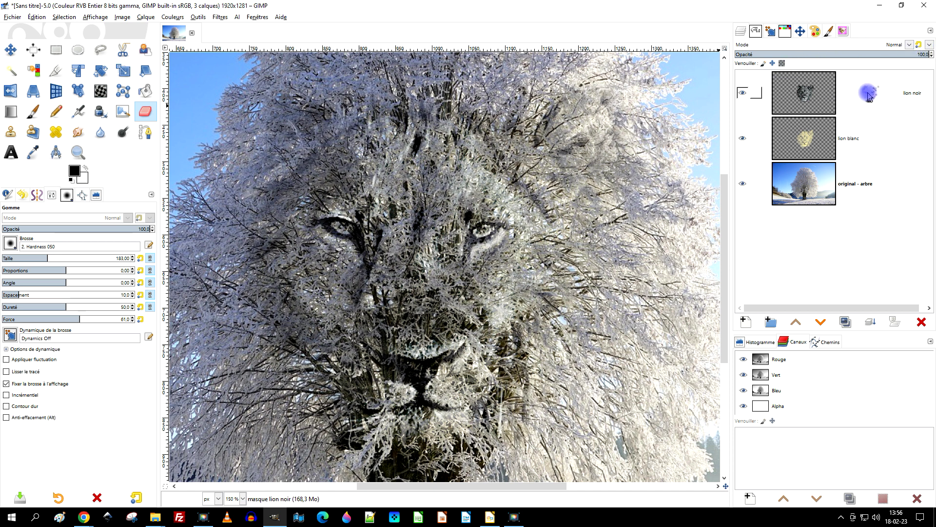
{"action": "scroll", "coordinate": [539, 272], "scroll_direction": "down", "scroll_amount": 1}
{"action": "scroll", "coordinate": [536, 273], "scroll_direction": "down", "scroll_amount": 1}
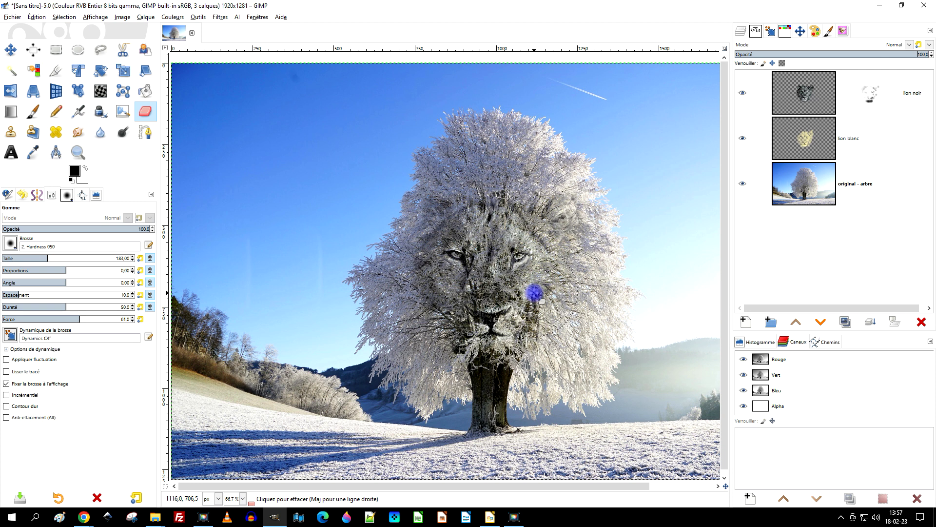
{"action": "scroll", "coordinate": [534, 293], "scroll_direction": "up", "scroll_amount": 1}
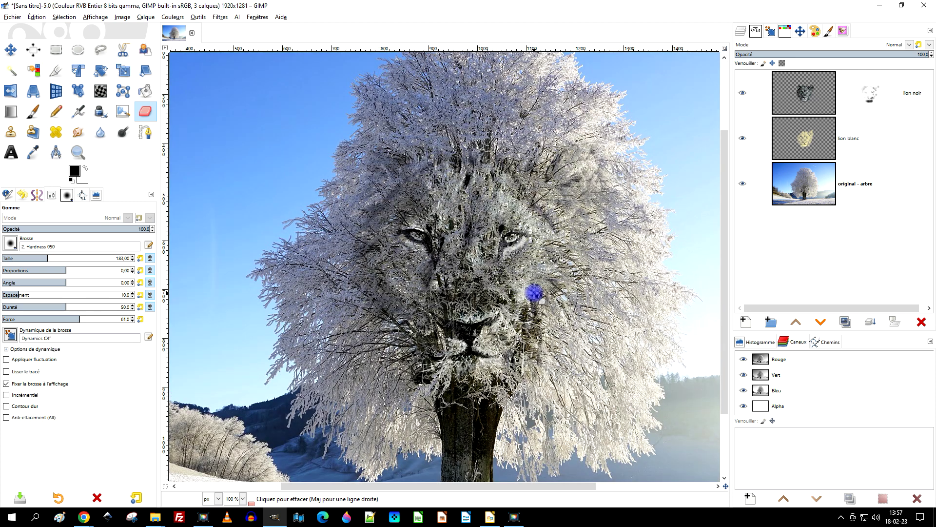
{"action": "left_click", "coordinate": [896, 55]}
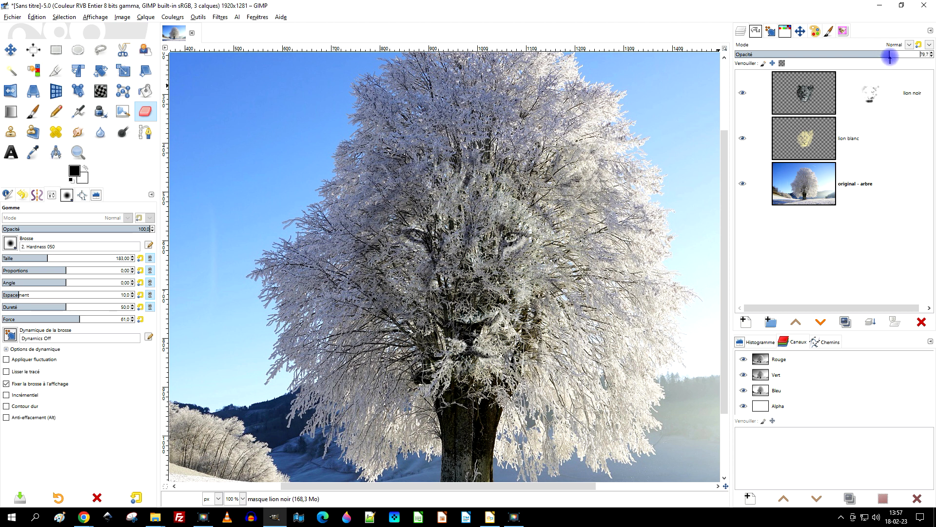
{"action": "scroll", "coordinate": [525, 313], "scroll_direction": "down", "scroll_amount": 1}
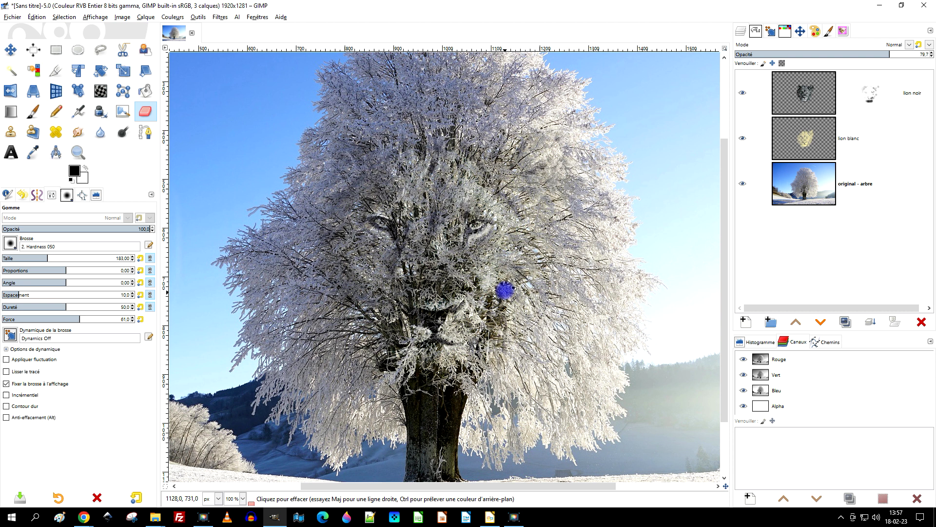
{"action": "scroll", "coordinate": [504, 292], "scroll_direction": "down", "scroll_amount": 1}
{"action": "scroll", "coordinate": [505, 290], "scroll_direction": "up", "scroll_amount": 1}
{"action": "scroll", "coordinate": [497, 272], "scroll_direction": "up", "scroll_amount": 1}
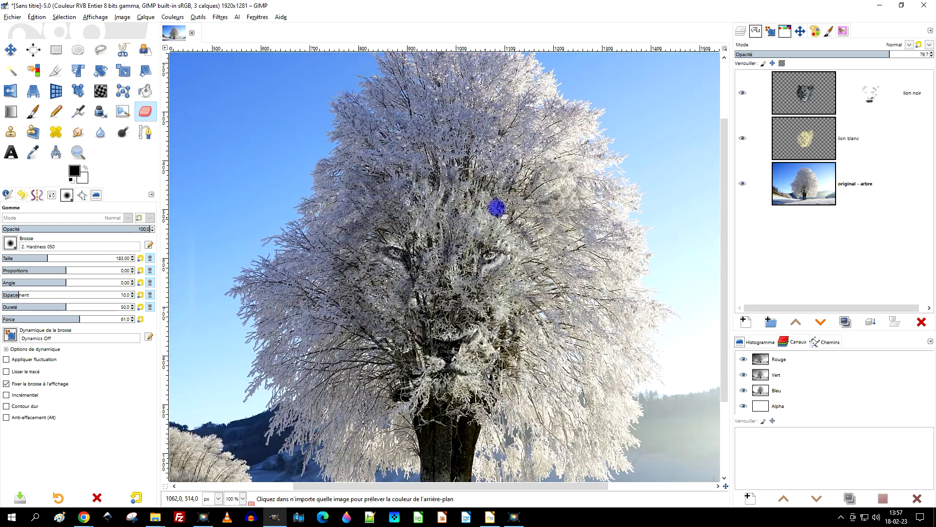
{"action": "left_click", "coordinate": [878, 92]}
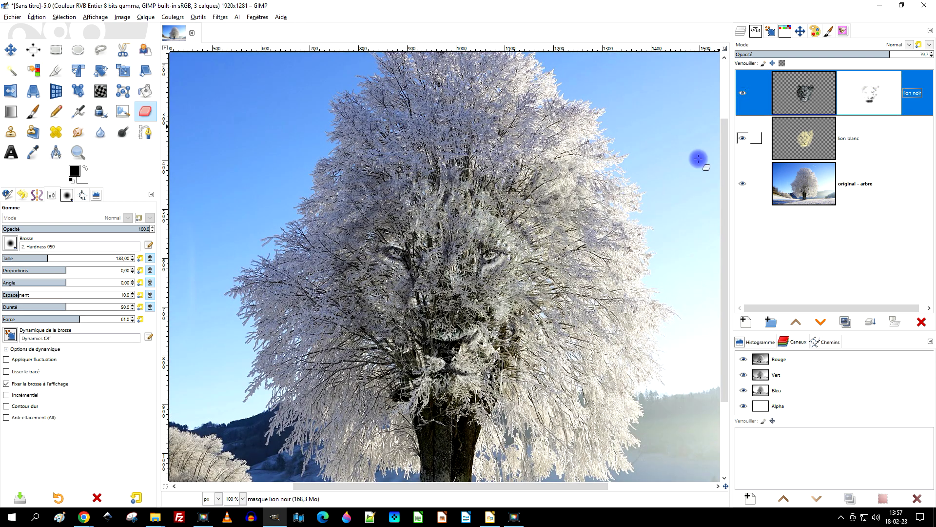
Step: Choose the Paintbrush at 38.5 opacity and zoom in closely on the lion's eye
{"action": "left_click", "coordinate": [33, 112]}
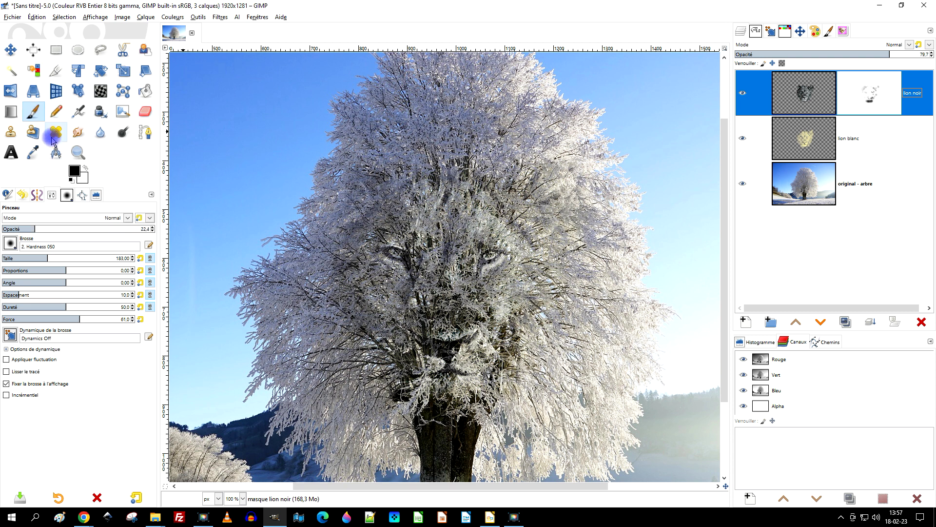
{"action": "scroll", "coordinate": [547, 138], "scroll_direction": "up", "scroll_amount": 1}
{"action": "scroll", "coordinate": [507, 251], "scroll_direction": "up", "scroll_amount": 1}
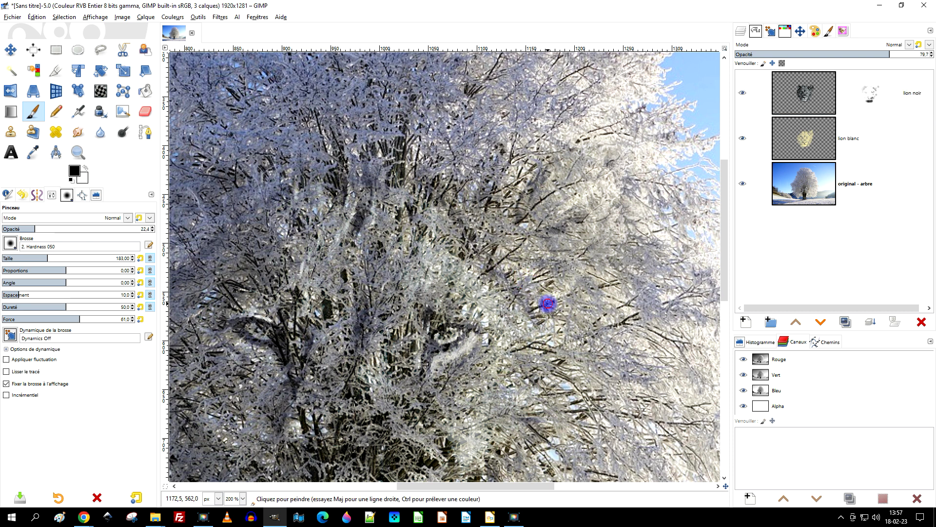
{"action": "left_click_drag", "start_coordinate": [475, 188], "coordinate": [606, 125]}
{"action": "scroll", "coordinate": [522, 257], "scroll_direction": "down", "scroll_amount": 3}
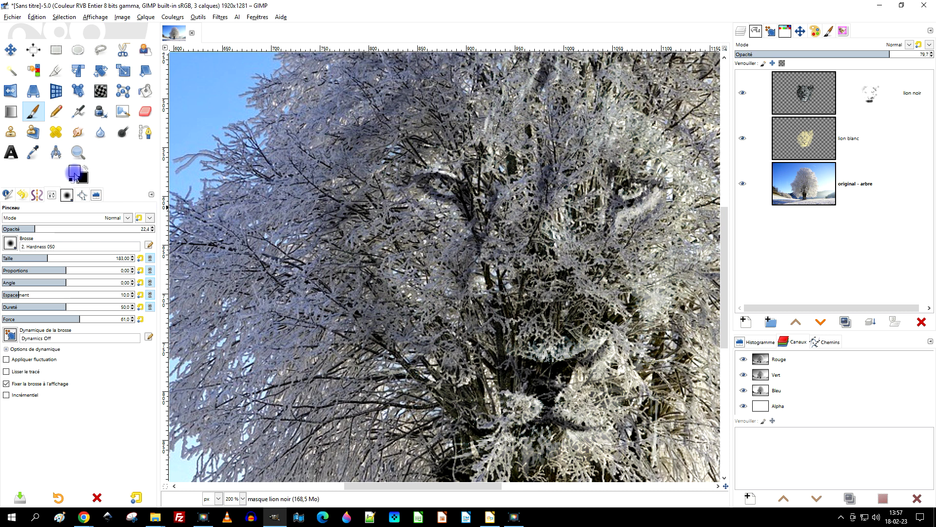
{"action": "left_click_drag", "start_coordinate": [76, 175], "coordinate": [421, 174]}
{"action": "scroll", "coordinate": [421, 174], "scroll_direction": "up", "scroll_amount": 4}
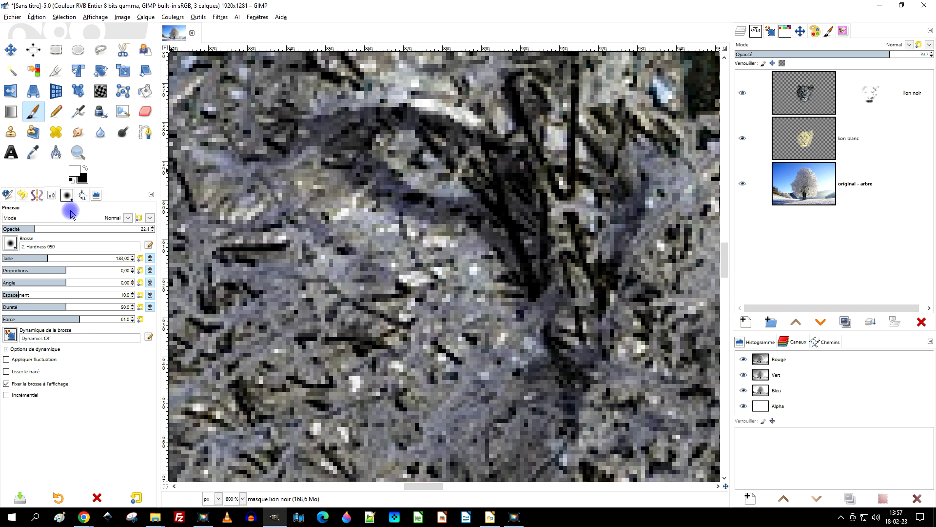
{"action": "left_click", "coordinate": [59, 228]}
{"action": "scroll", "coordinate": [386, 257], "scroll_direction": "down", "scroll_amount": 3}
{"action": "scroll", "coordinate": [536, 219], "scroll_direction": "up", "scroll_amount": 2}
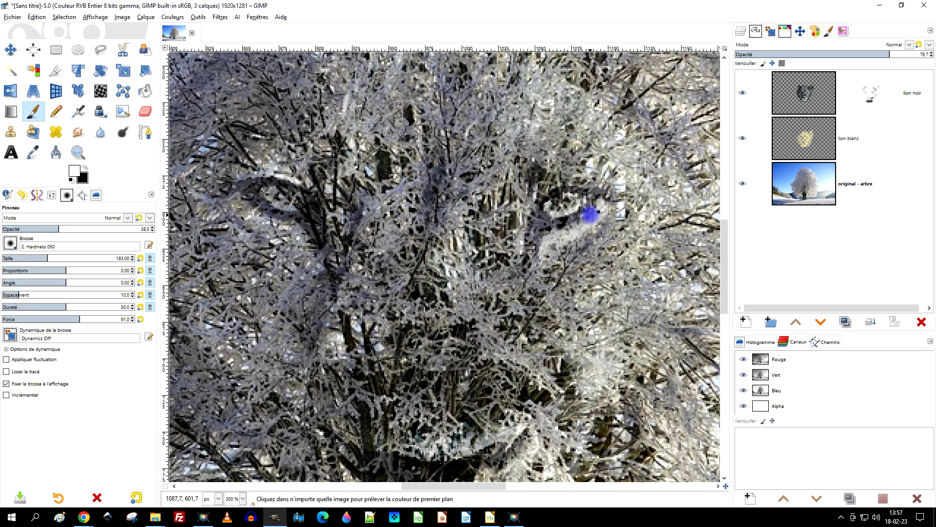
{"action": "scroll", "coordinate": [592, 209], "scroll_direction": "up", "scroll_amount": 2}
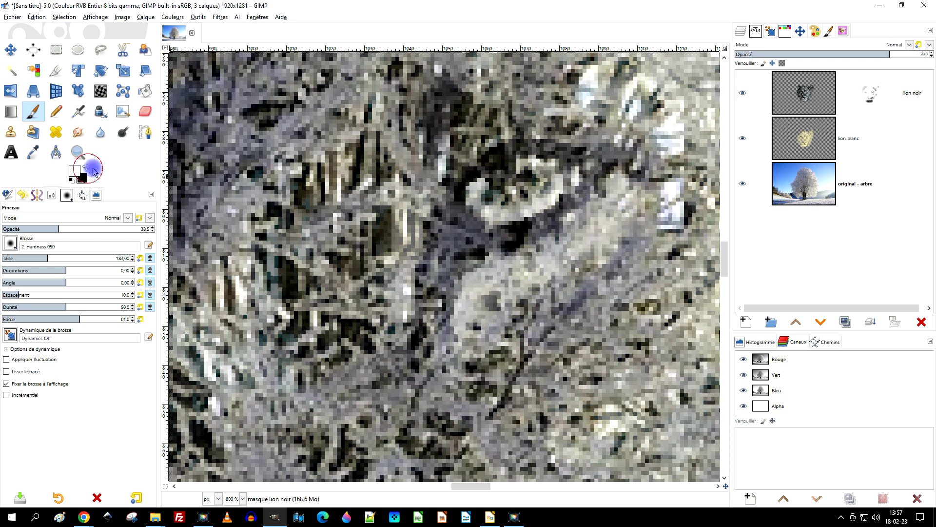
Step: Paint white on the lion noir mask beside the eye, undoing a bad stroke
{"action": "mouse_move", "coordinate": [509, 293]}
{"action": "left_mouse_down"}
{"action": "mouse_move", "coordinate": [629, 202]}
{"action": "mouse_move", "coordinate": [505, 298]}
{"action": "left_mouse_up"}
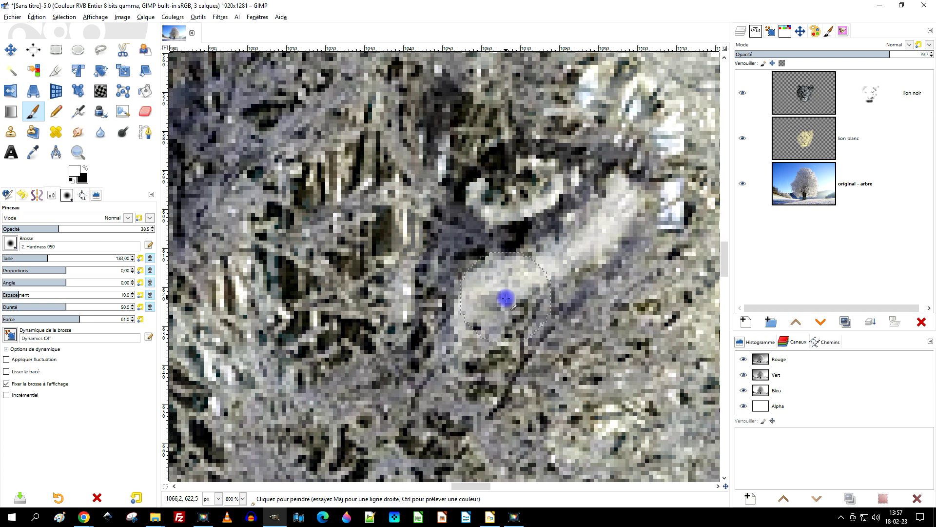
{"action": "scroll", "coordinate": [509, 283], "scroll_direction": "down", "scroll_amount": 1}
{"action": "scroll", "coordinate": [546, 273], "scroll_direction": "down", "scroll_amount": 1}
{"action": "scroll", "coordinate": [583, 285], "scroll_direction": "up", "scroll_amount": 1}
{"action": "scroll", "coordinate": [600, 291], "scroll_direction": "up", "scroll_amount": 1}
{"action": "scroll", "coordinate": [609, 290], "scroll_direction": "down", "scroll_amount": 1}
{"action": "scroll", "coordinate": [605, 285], "scroll_direction": "down", "scroll_amount": 1}
{"action": "scroll", "coordinate": [568, 265], "scroll_direction": "up", "scroll_amount": 1}
{"action": "scroll", "coordinate": [565, 261], "scroll_direction": "down", "scroll_amount": 1}
{"action": "scroll", "coordinate": [564, 255], "scroll_direction": "up", "scroll_amount": 1}
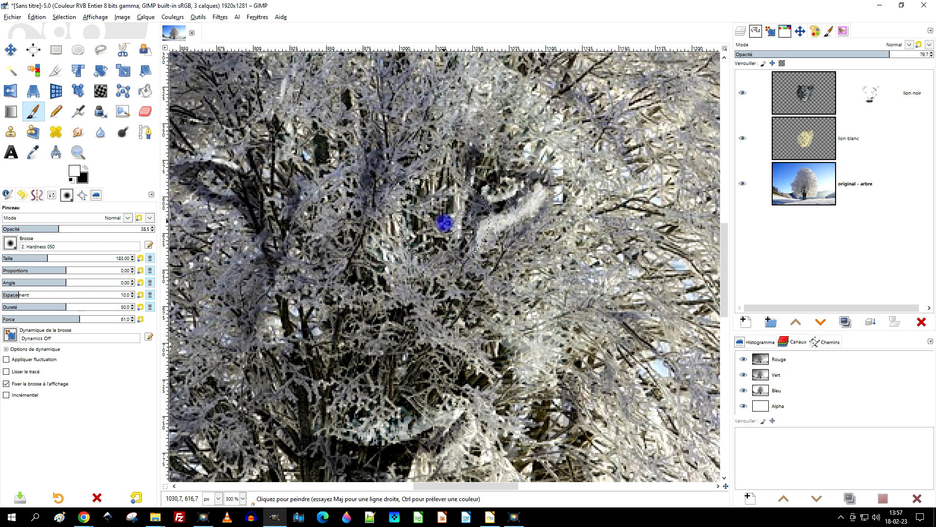
{"action": "scroll", "coordinate": [496, 283], "scroll_direction": "down", "scroll_amount": 5}
{"action": "scroll", "coordinate": [507, 266], "scroll_direction": "down", "scroll_amount": 1}
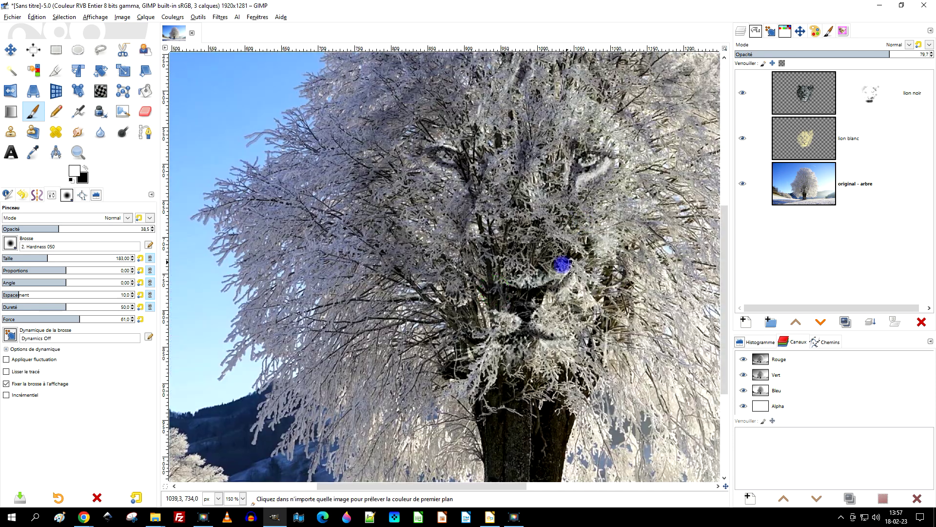
{"action": "scroll", "coordinate": [547, 258], "scroll_direction": "up", "scroll_amount": 6}
{"action": "scroll", "coordinate": [561, 256], "scroll_direction": "down", "scroll_amount": 3}
{"action": "scroll", "coordinate": [606, 278], "scroll_direction": "up", "scroll_amount": 1}
{"action": "scroll", "coordinate": [563, 241], "scroll_direction": "up", "scroll_amount": 1}
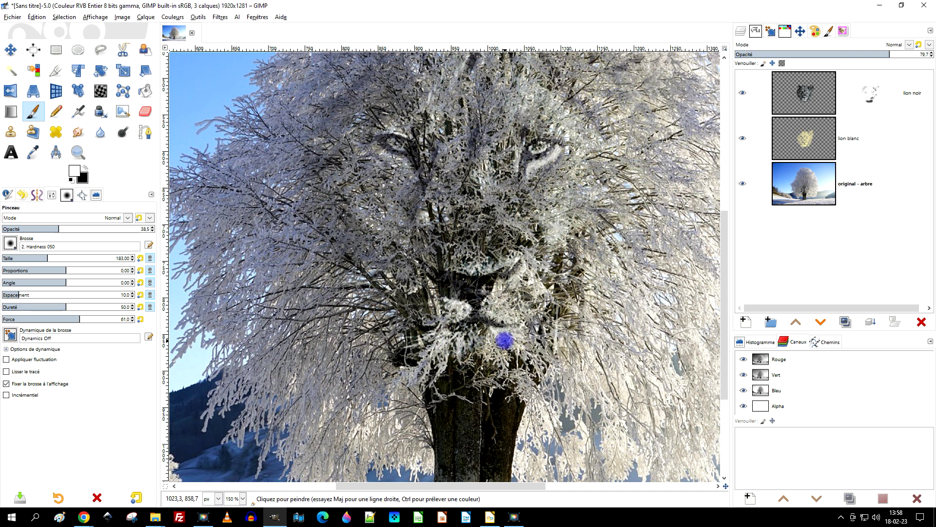
{"action": "key", "text": "ctrl+z"}
{"action": "scroll", "coordinate": [507, 340], "scroll_direction": "up", "scroll_amount": 2}
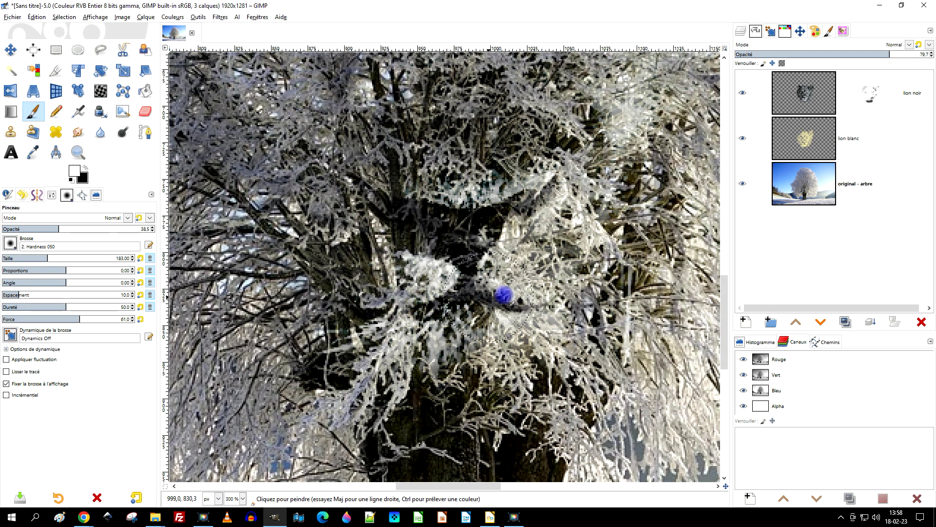
{"action": "scroll", "coordinate": [513, 290], "scroll_direction": "down", "scroll_amount": 2}
{"action": "scroll", "coordinate": [513, 291], "scroll_direction": "down", "scroll_amount": 5}
{"action": "scroll", "coordinate": [536, 266], "scroll_direction": "up", "scroll_amount": 2}
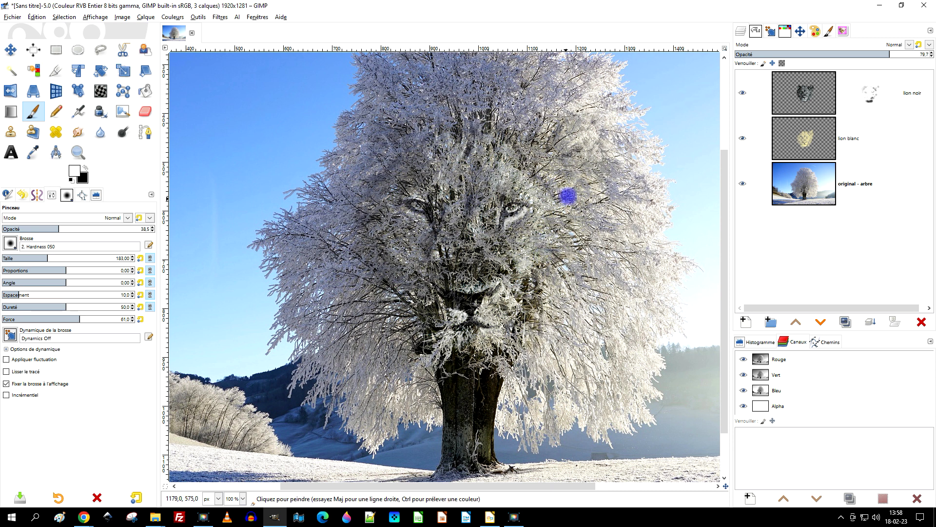
Step: Select the lion noir mask and swap colours so black is the paint colour
{"action": "scroll", "coordinate": [414, 146], "scroll_direction": "up", "scroll_amount": 1}
{"action": "left_click", "coordinate": [867, 92]}
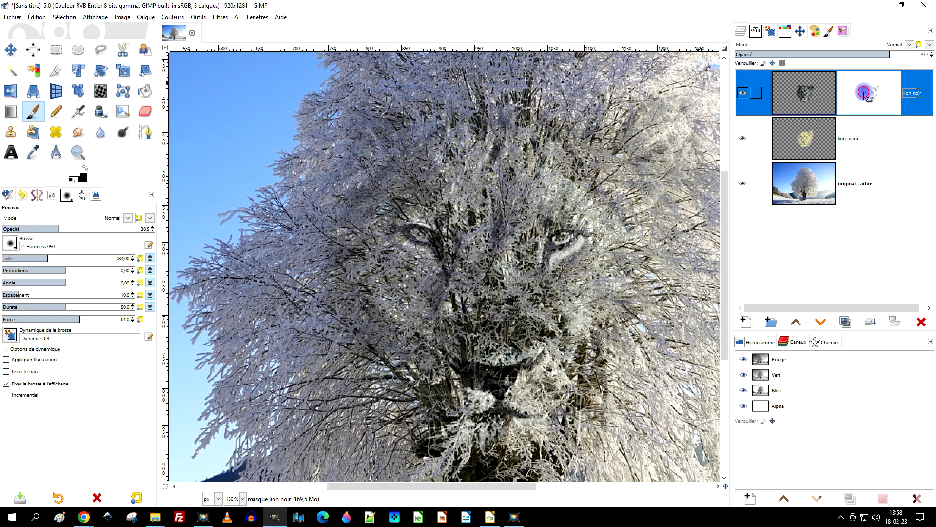
{"action": "left_click", "coordinate": [86, 167]}
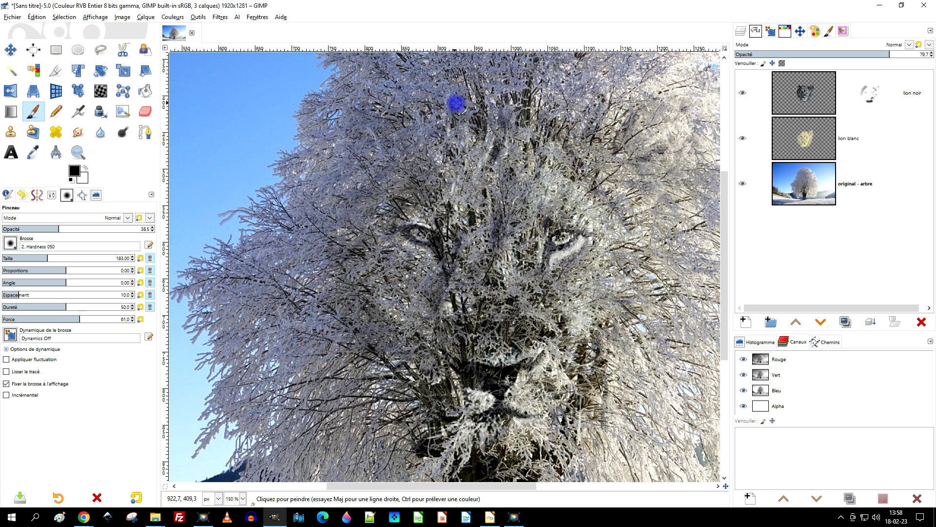
{"action": "scroll", "coordinate": [468, 336], "scroll_direction": "down", "scroll_amount": 2}
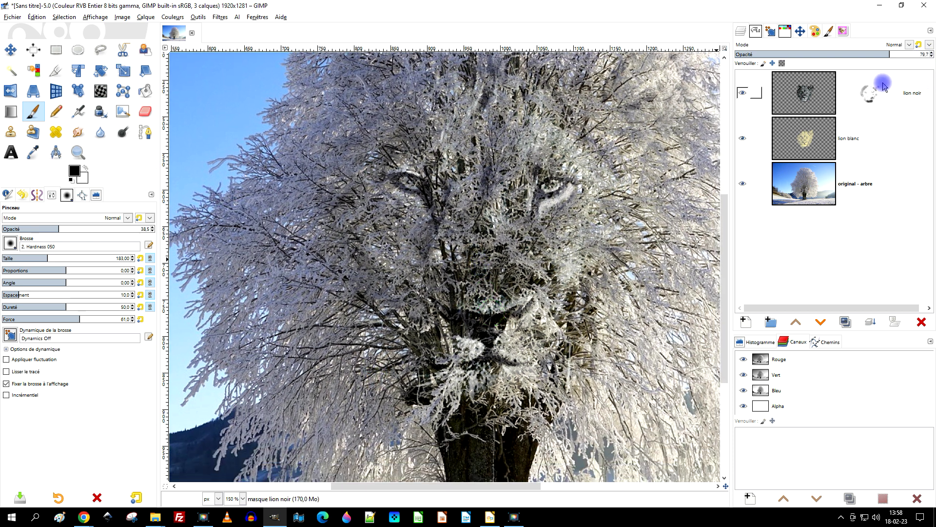
{"action": "scroll", "coordinate": [565, 234], "scroll_direction": "down", "scroll_amount": 1}
{"action": "scroll", "coordinate": [564, 234], "scroll_direction": "down", "scroll_amount": 1}
{"action": "scroll", "coordinate": [527, 245], "scroll_direction": "down", "scroll_amount": 1}
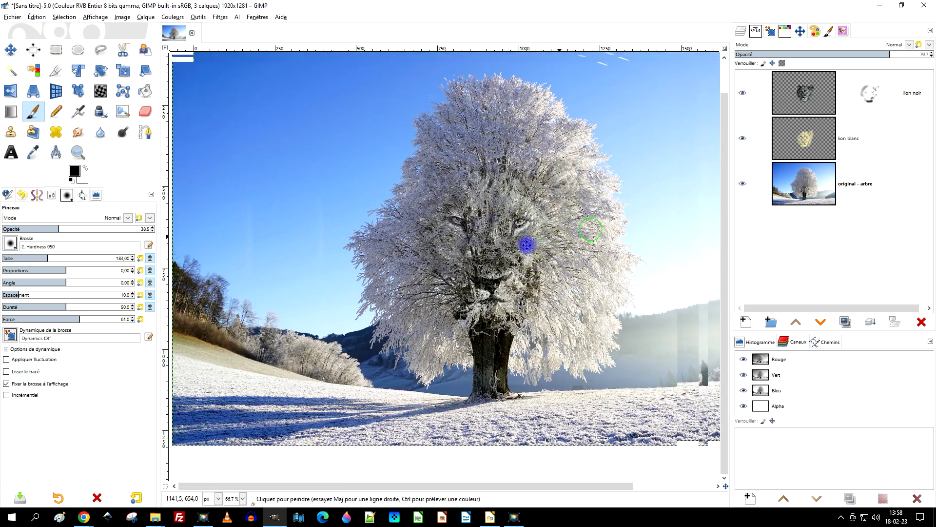
{"action": "scroll", "coordinate": [503, 254], "scroll_direction": "down", "scroll_amount": 1}
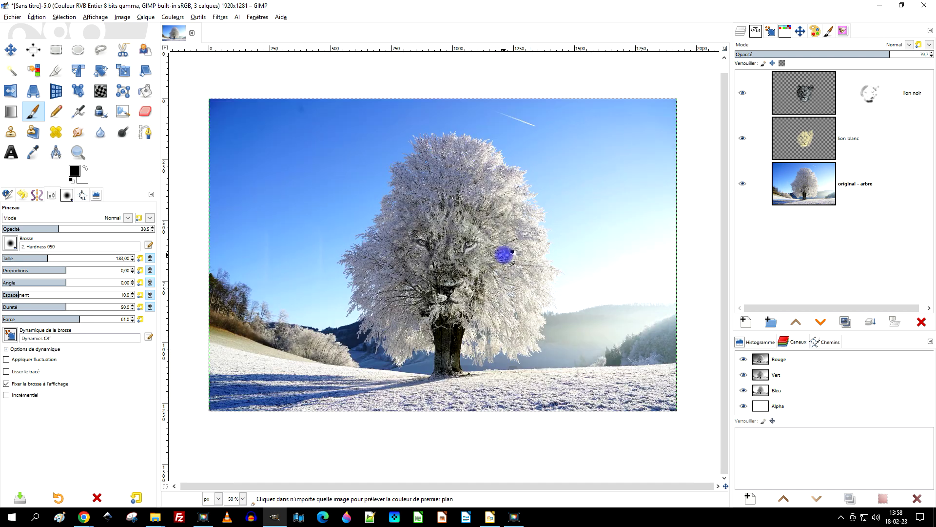
{"action": "scroll", "coordinate": [490, 280], "scroll_direction": "up", "scroll_amount": 1}
{"action": "scroll", "coordinate": [492, 277], "scroll_direction": "up", "scroll_amount": 1}
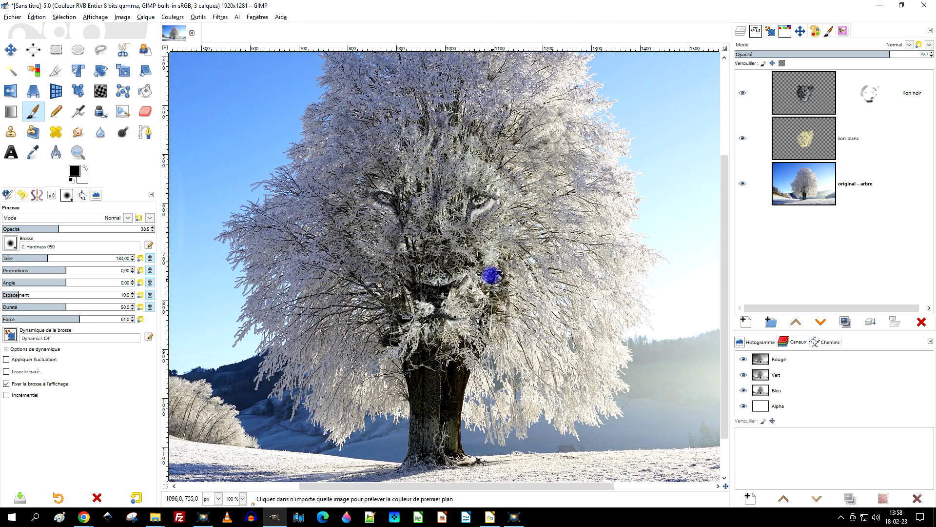
{"action": "scroll", "coordinate": [491, 276], "scroll_direction": "down", "scroll_amount": 2}
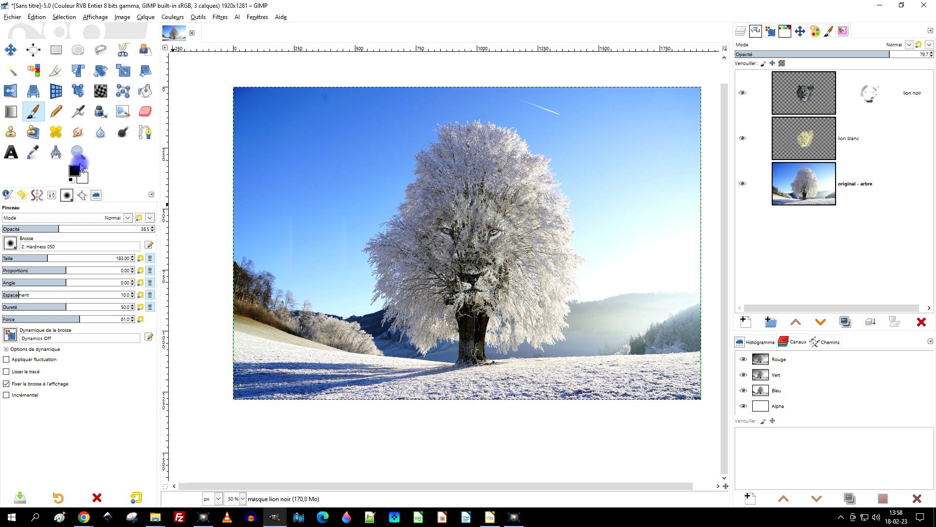
Step: Use the Zoom tool to frame the whole lion-faced tree composite
{"action": "left_click", "coordinate": [78, 155]}
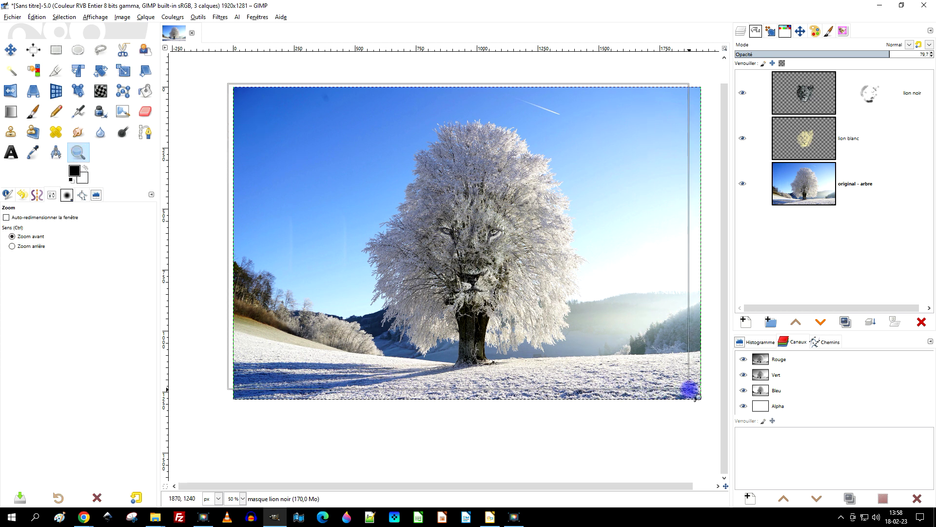
{"action": "left_click_drag", "start_coordinate": [227, 83], "coordinate": [706, 408]}
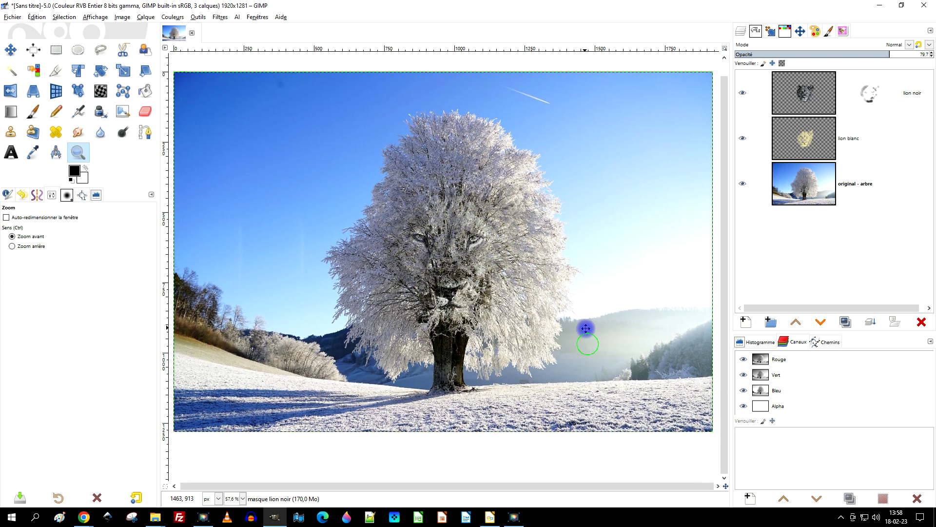
{"action": "scroll", "coordinate": [585, 318], "scroll_direction": "down", "scroll_amount": 1}
Step: View the Facebook group post of the lion-in-tree picture, then return to GIMP
{"action": "left_click", "coordinate": [874, 5]}
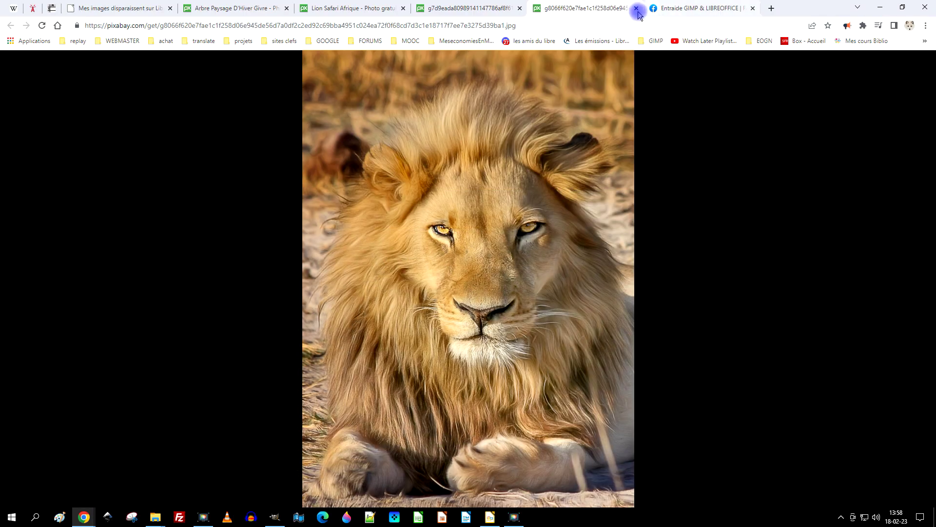
{"action": "left_click", "coordinate": [693, 5]}
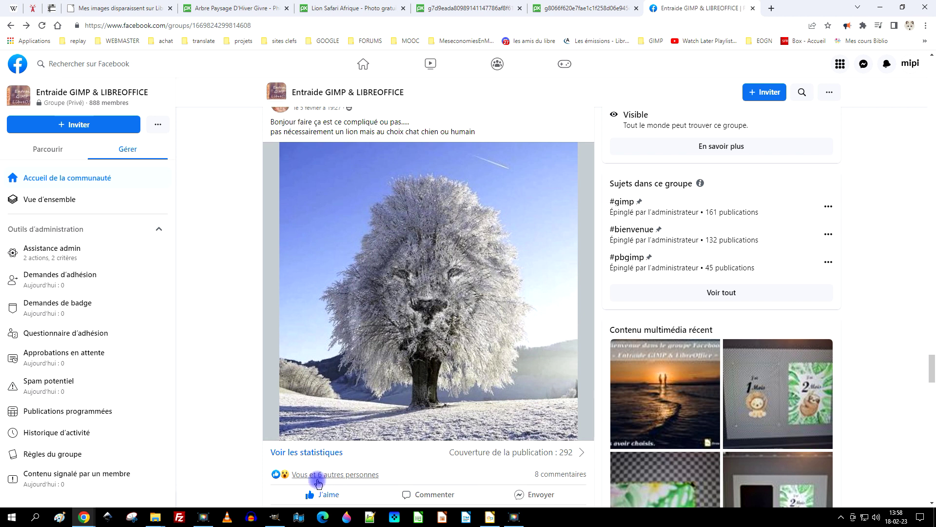
{"action": "left_click", "coordinate": [274, 516]}
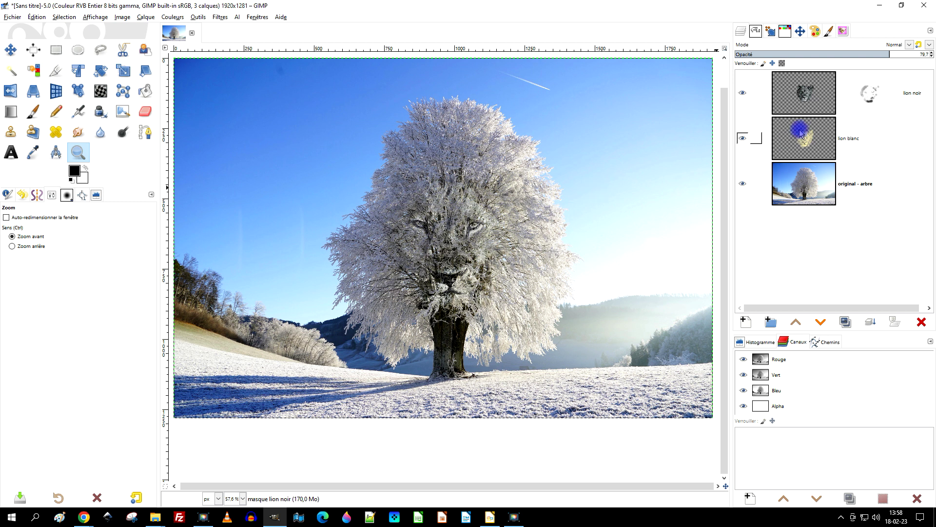
Step: Make the lion noir layer itself active and toggle lion blanc off and on to compare
{"action": "left_click", "coordinate": [807, 104]}
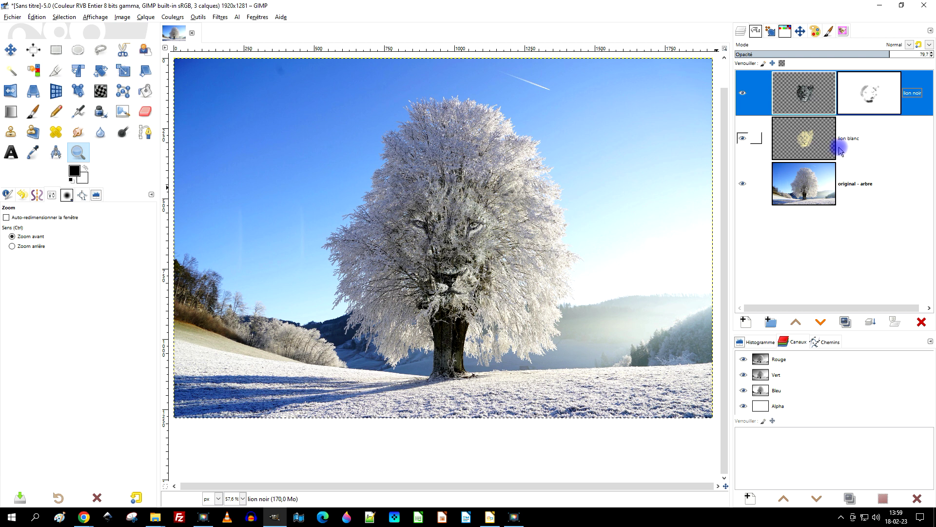
{"action": "left_click", "coordinate": [743, 138]}
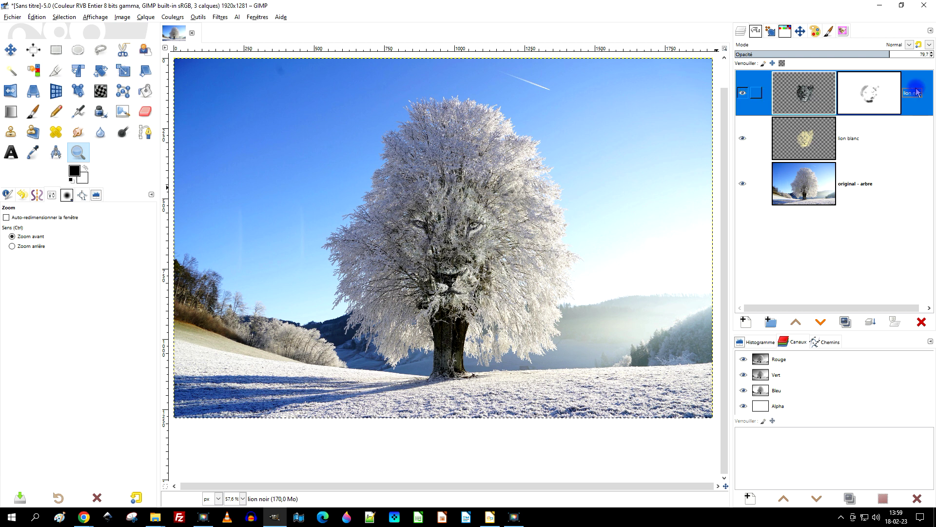